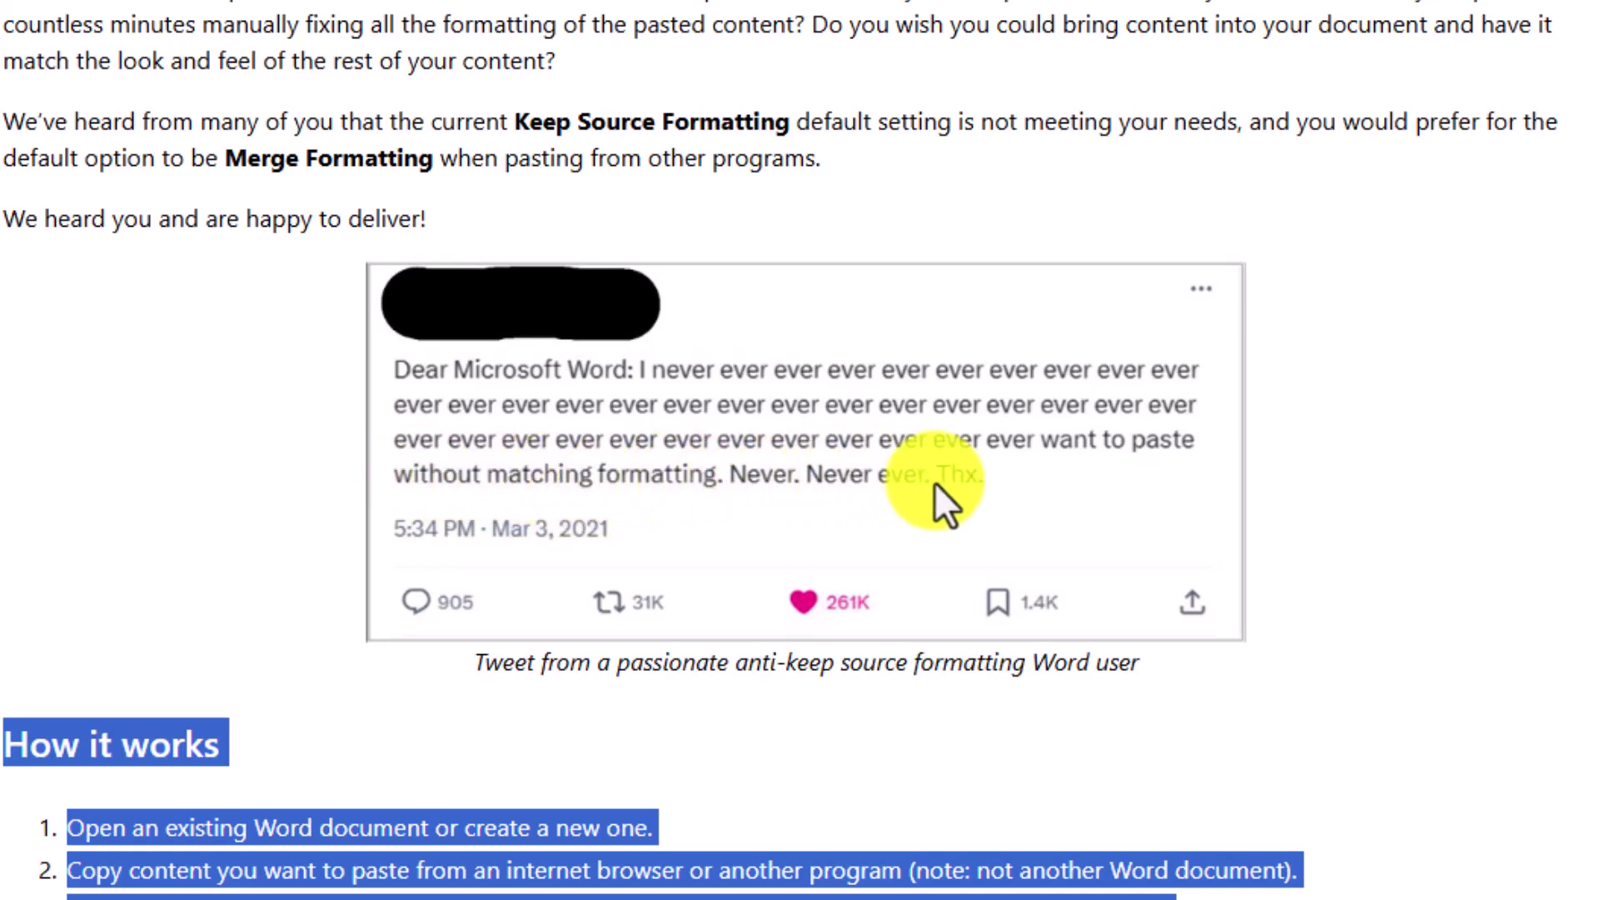
- Select the Edge blog article from the 'Updated default paste option' heading through the How it works steps
scroll(863, 545, up, 5)
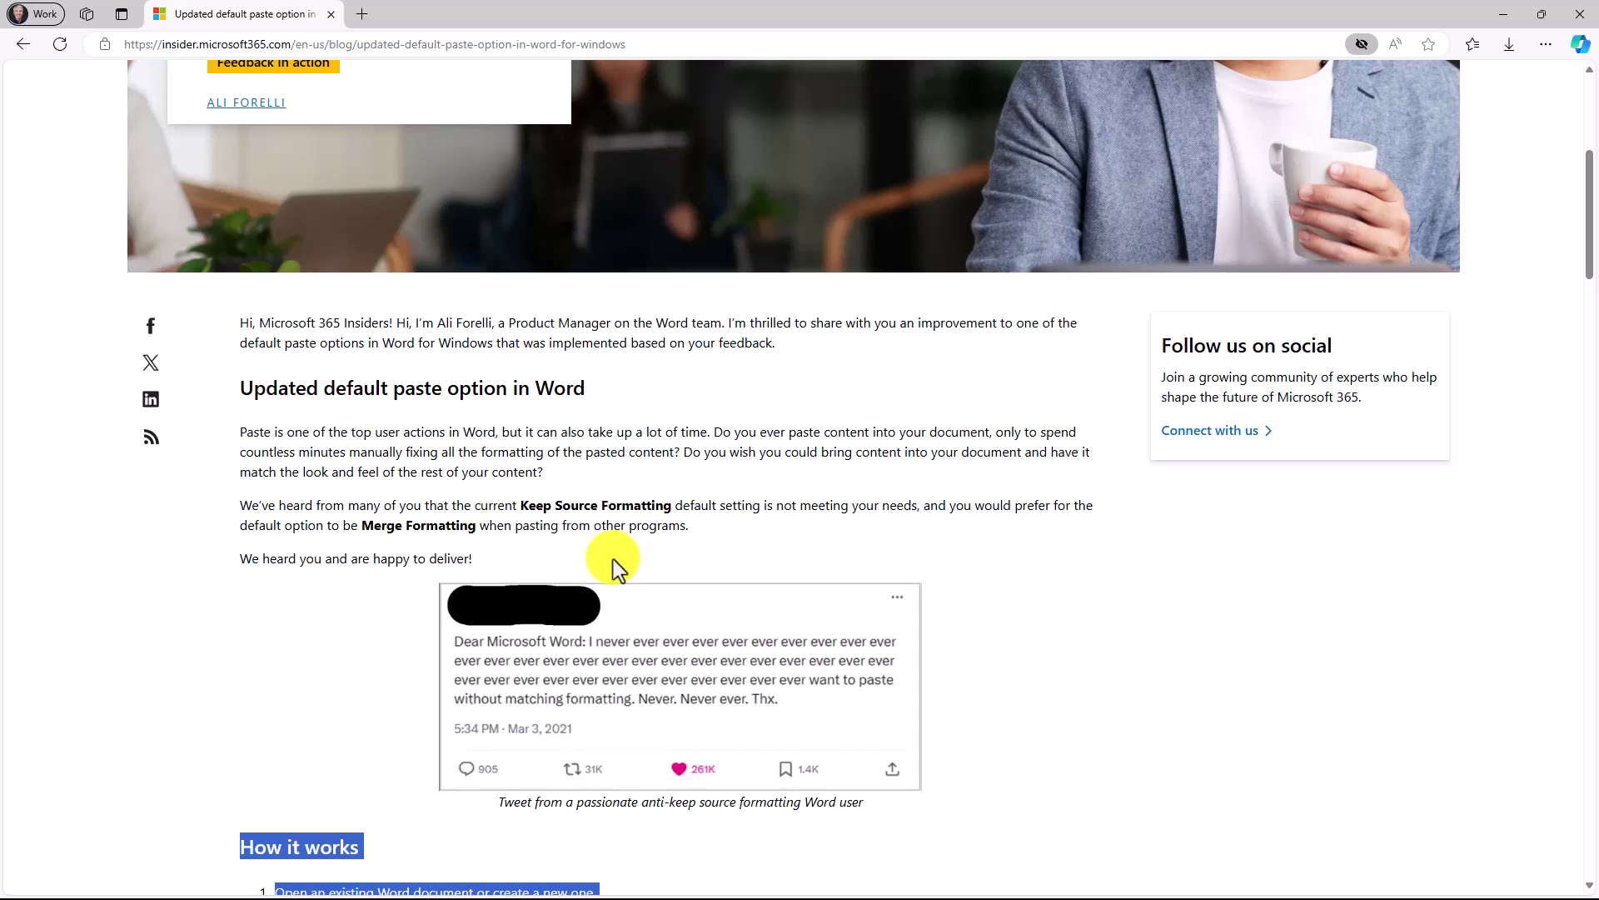
drag(239, 385, 911, 762)
scroll(382, 488, down, 2)
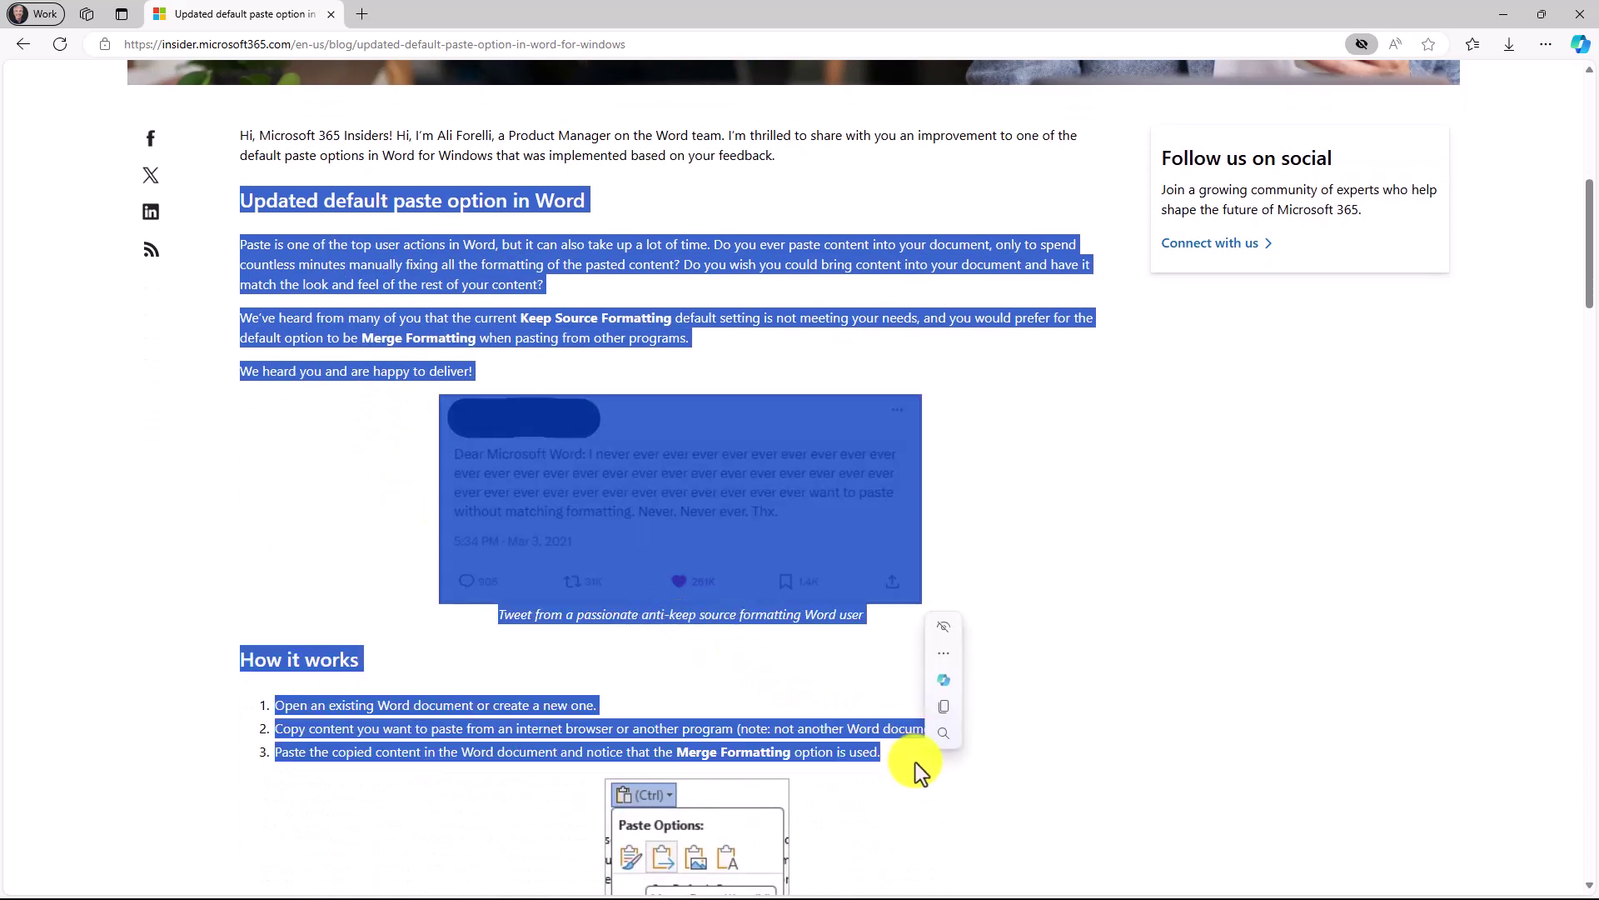
- Paste the copied article onto the empty line after 'markets.' in the Contoso proposal
click(1501, 14)
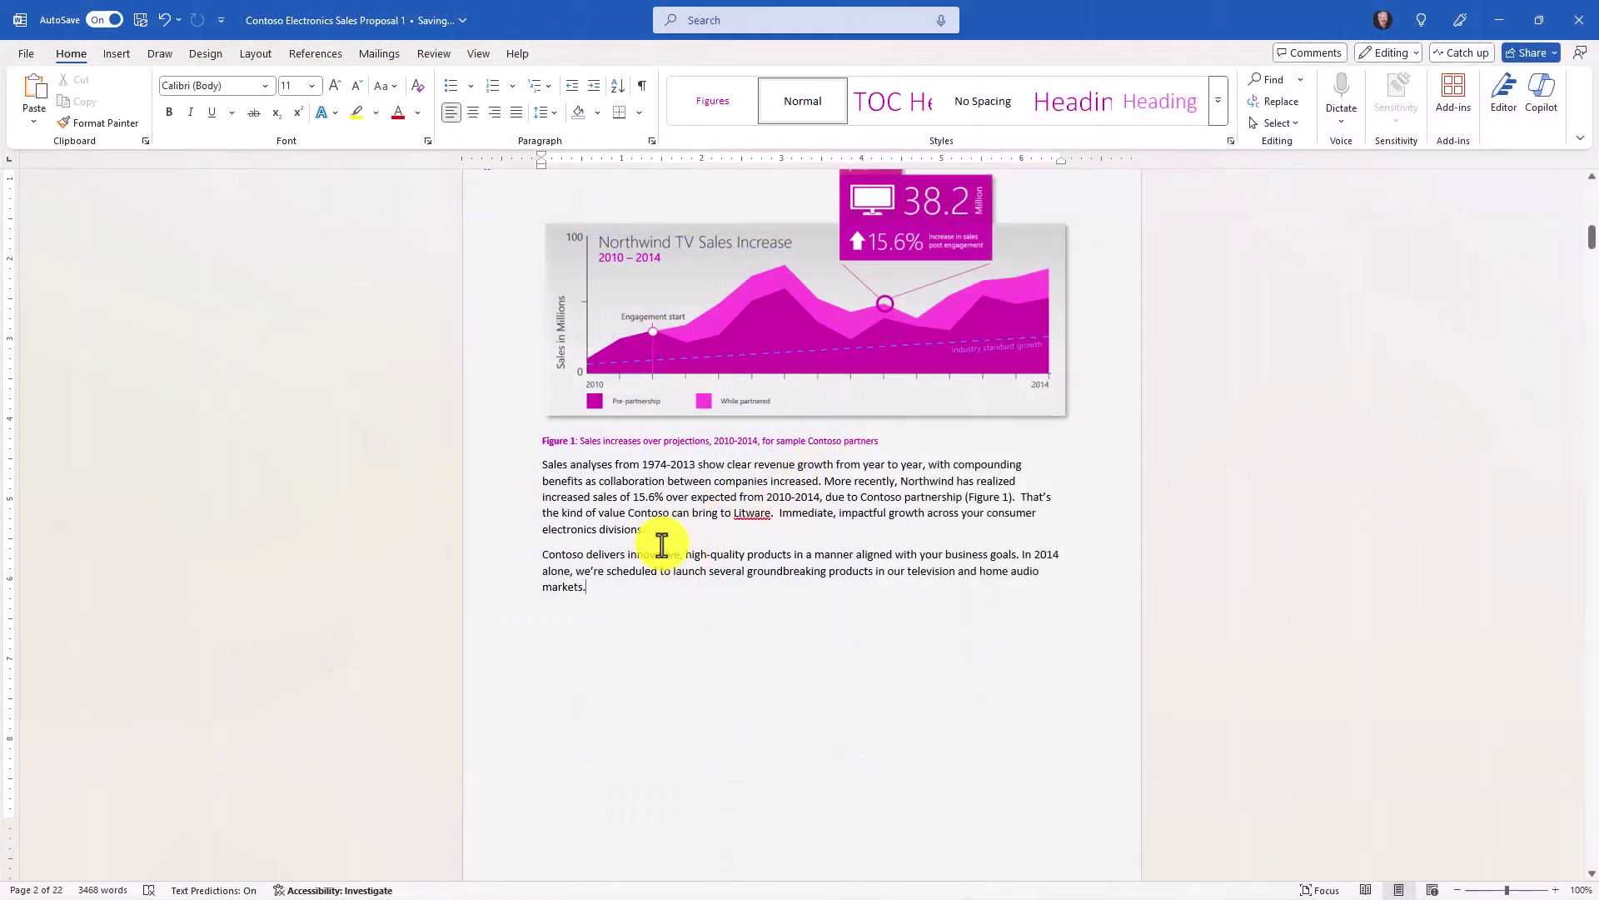
click(609, 620)
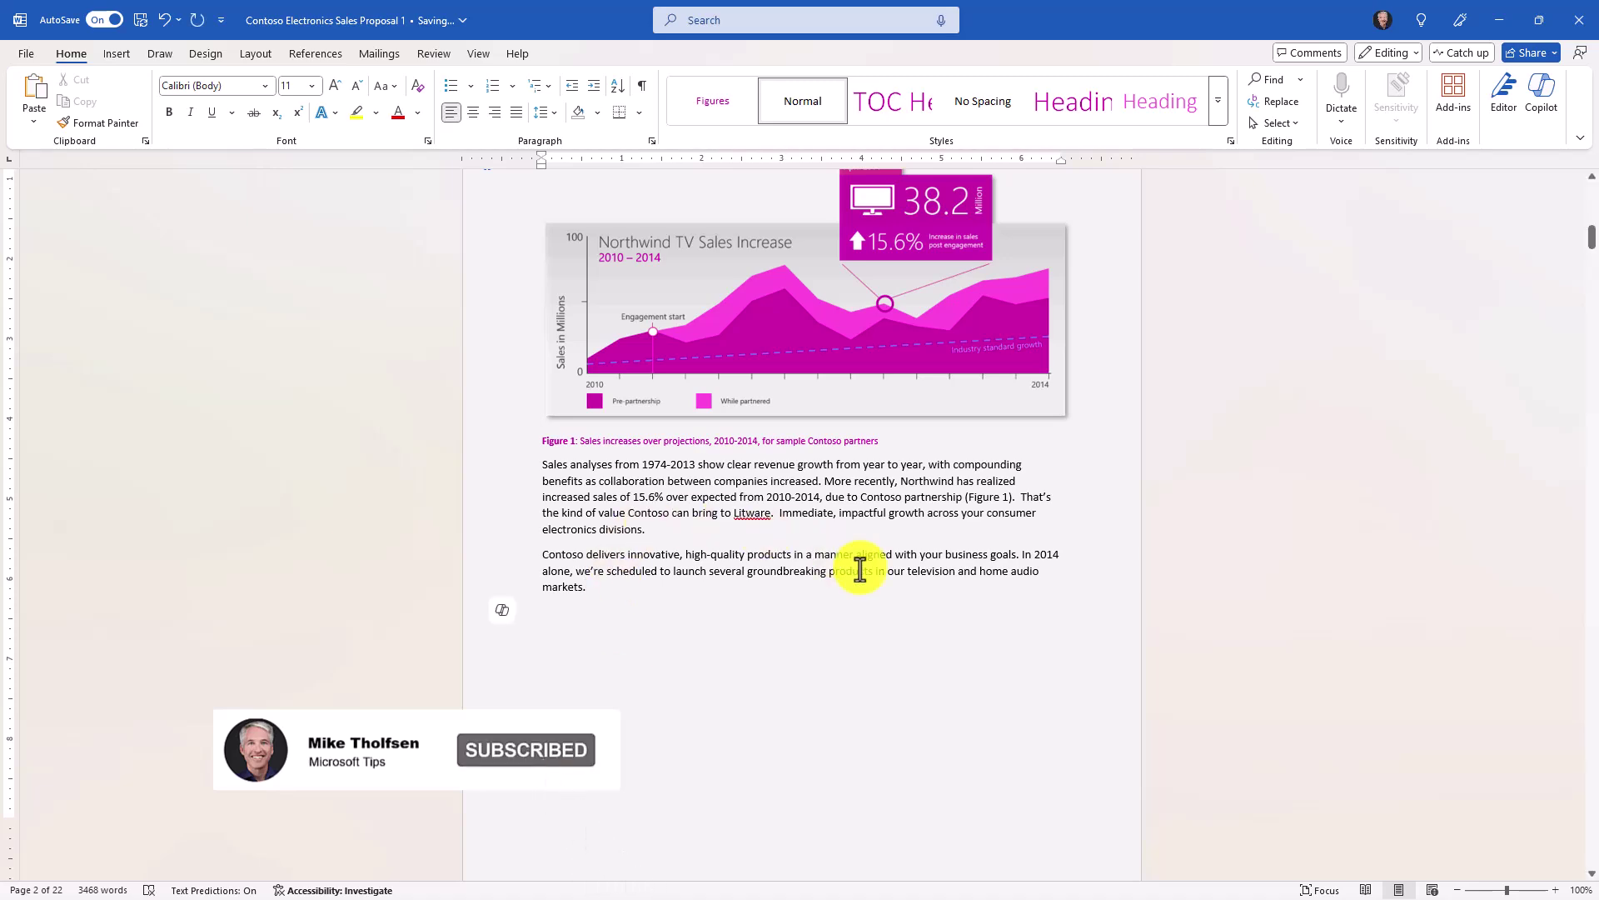
scroll(766, 603, down, 3)
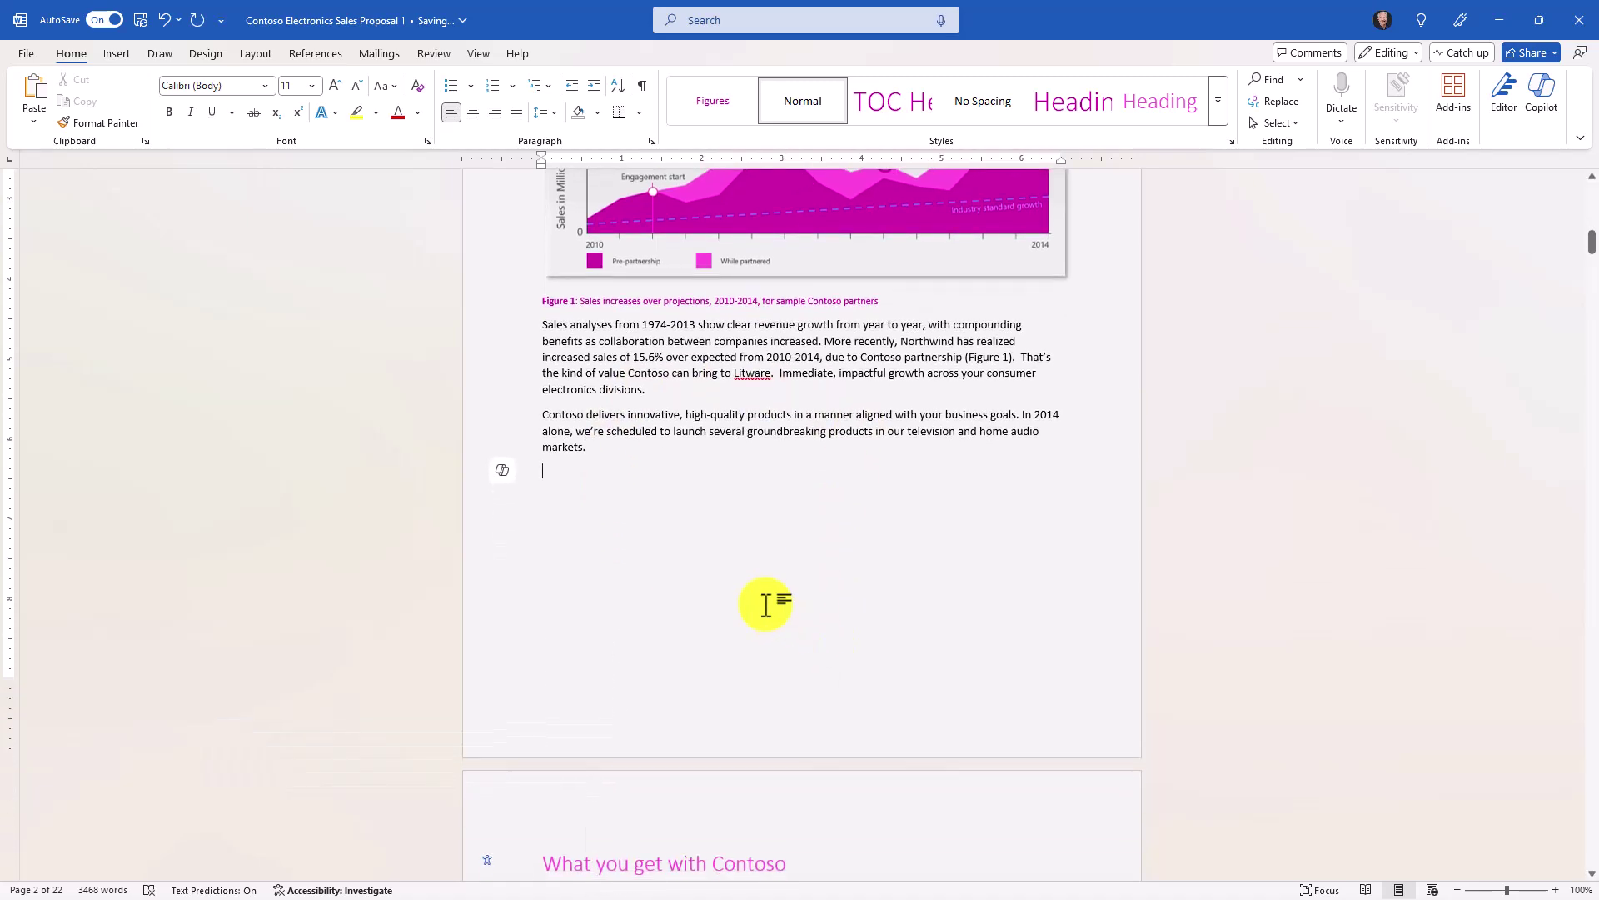
key(ctrl+v)
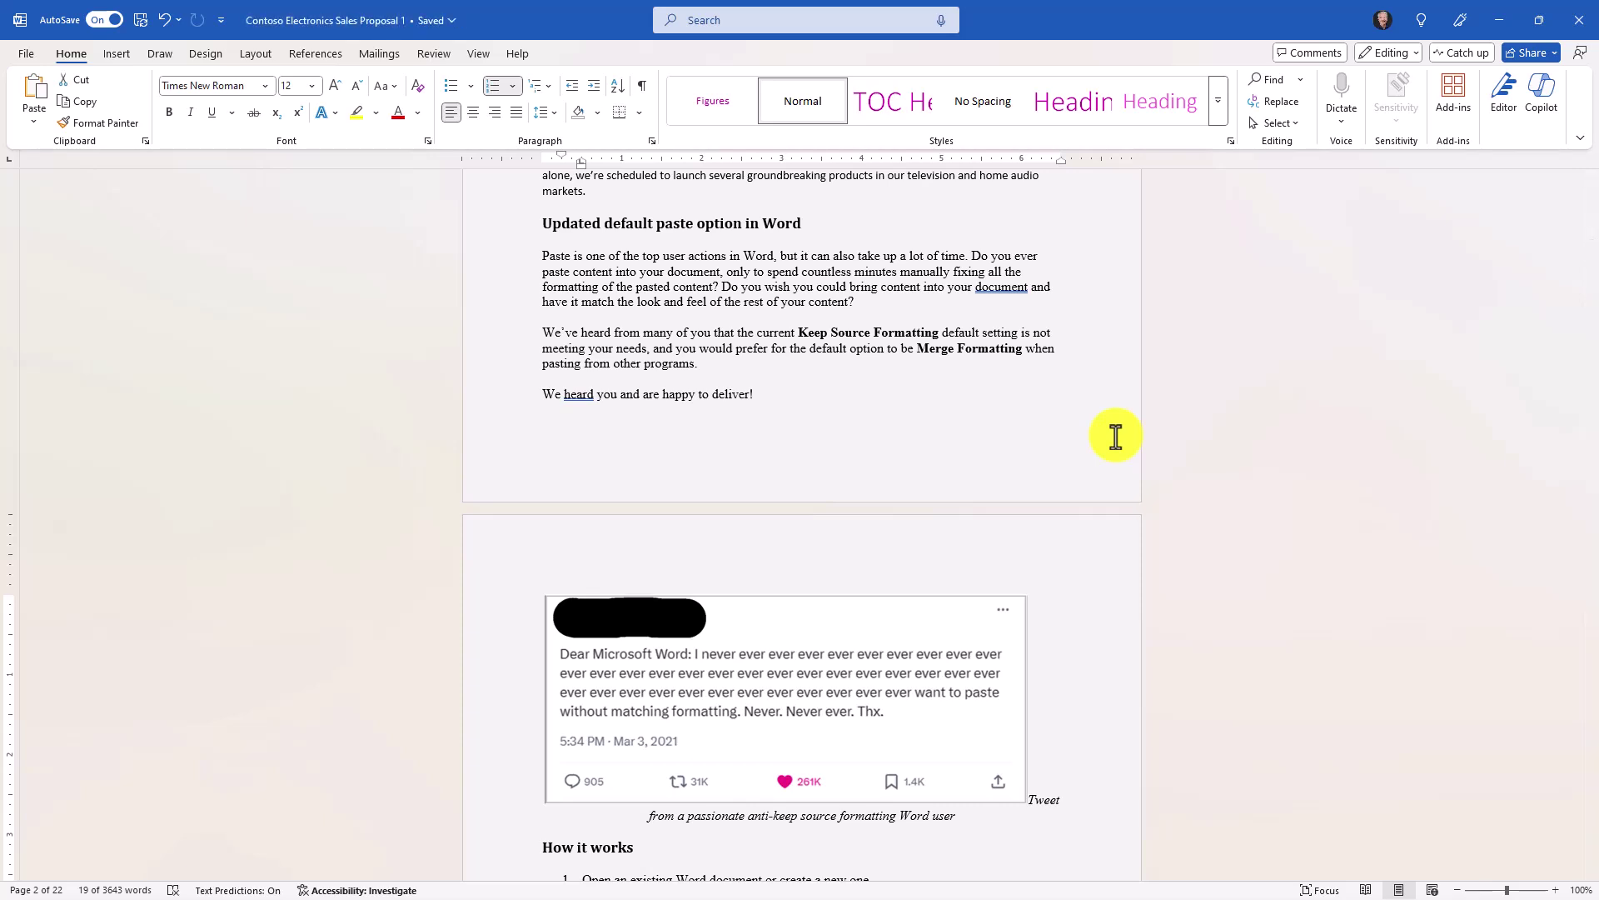
- Set 'Pasting from other programs' to Merge Formatting (Default) in Word's Advanced options
click(24, 53)
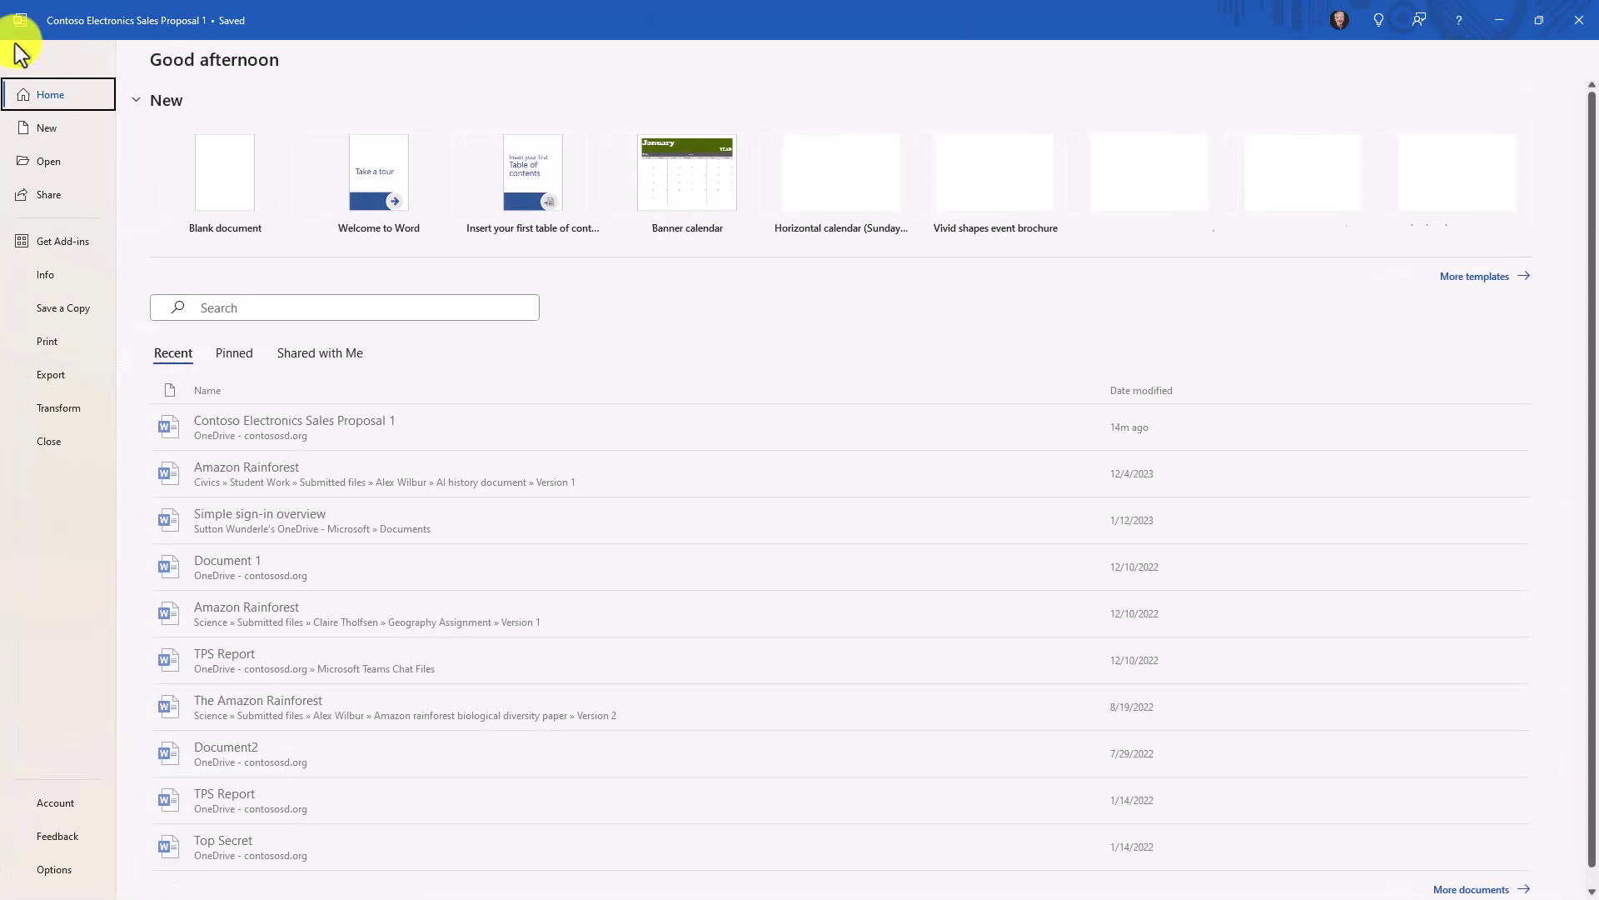
click(60, 871)
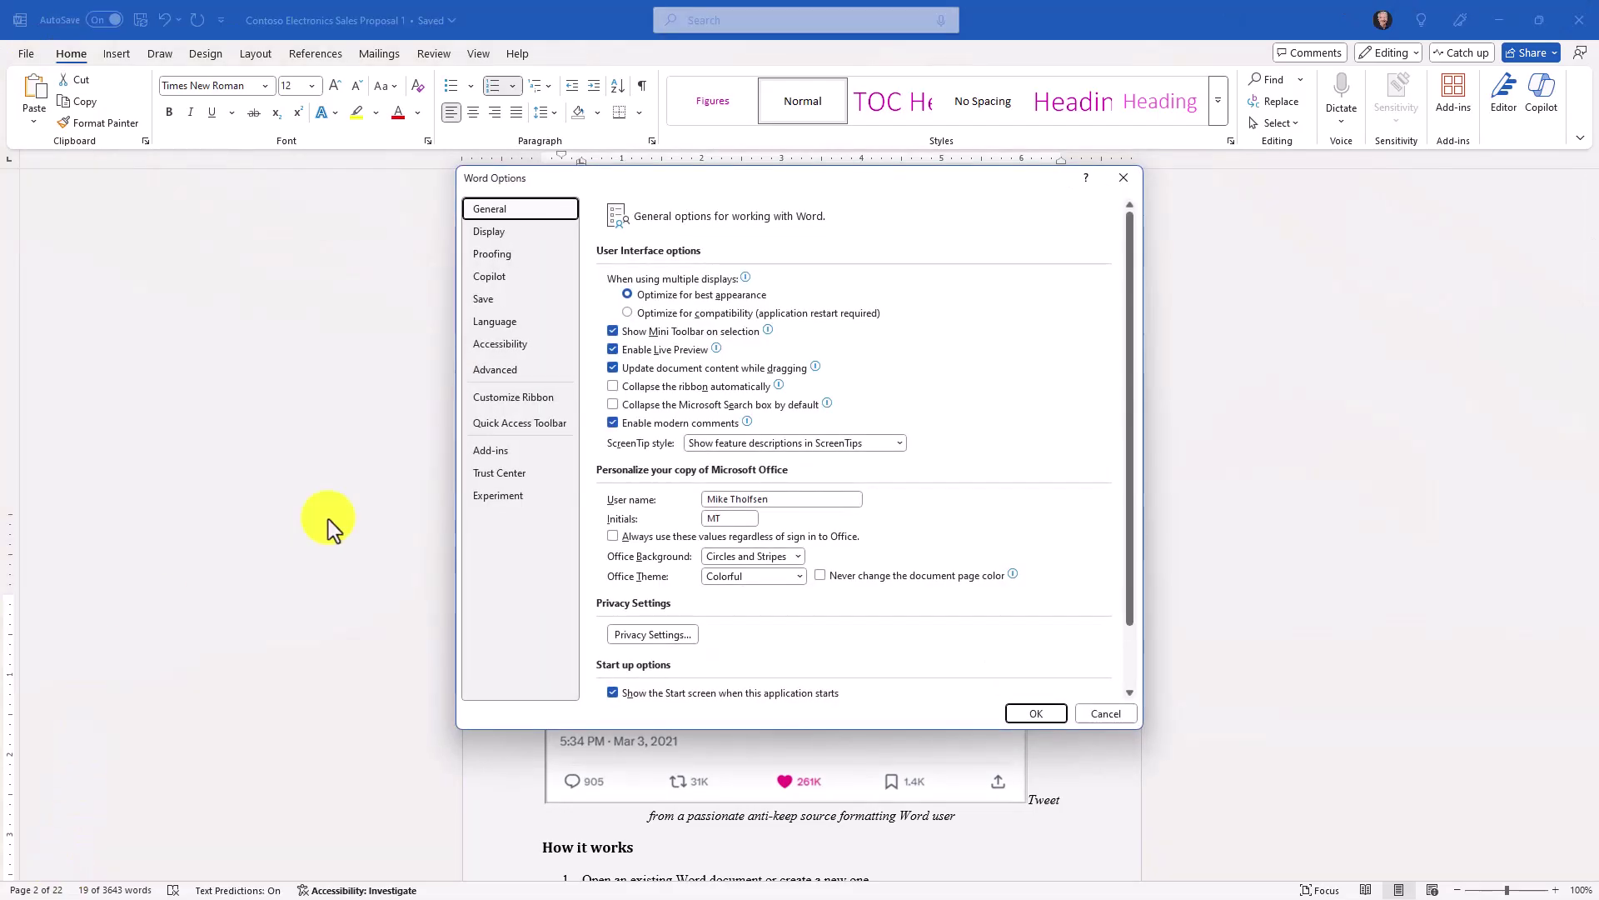
click(507, 368)
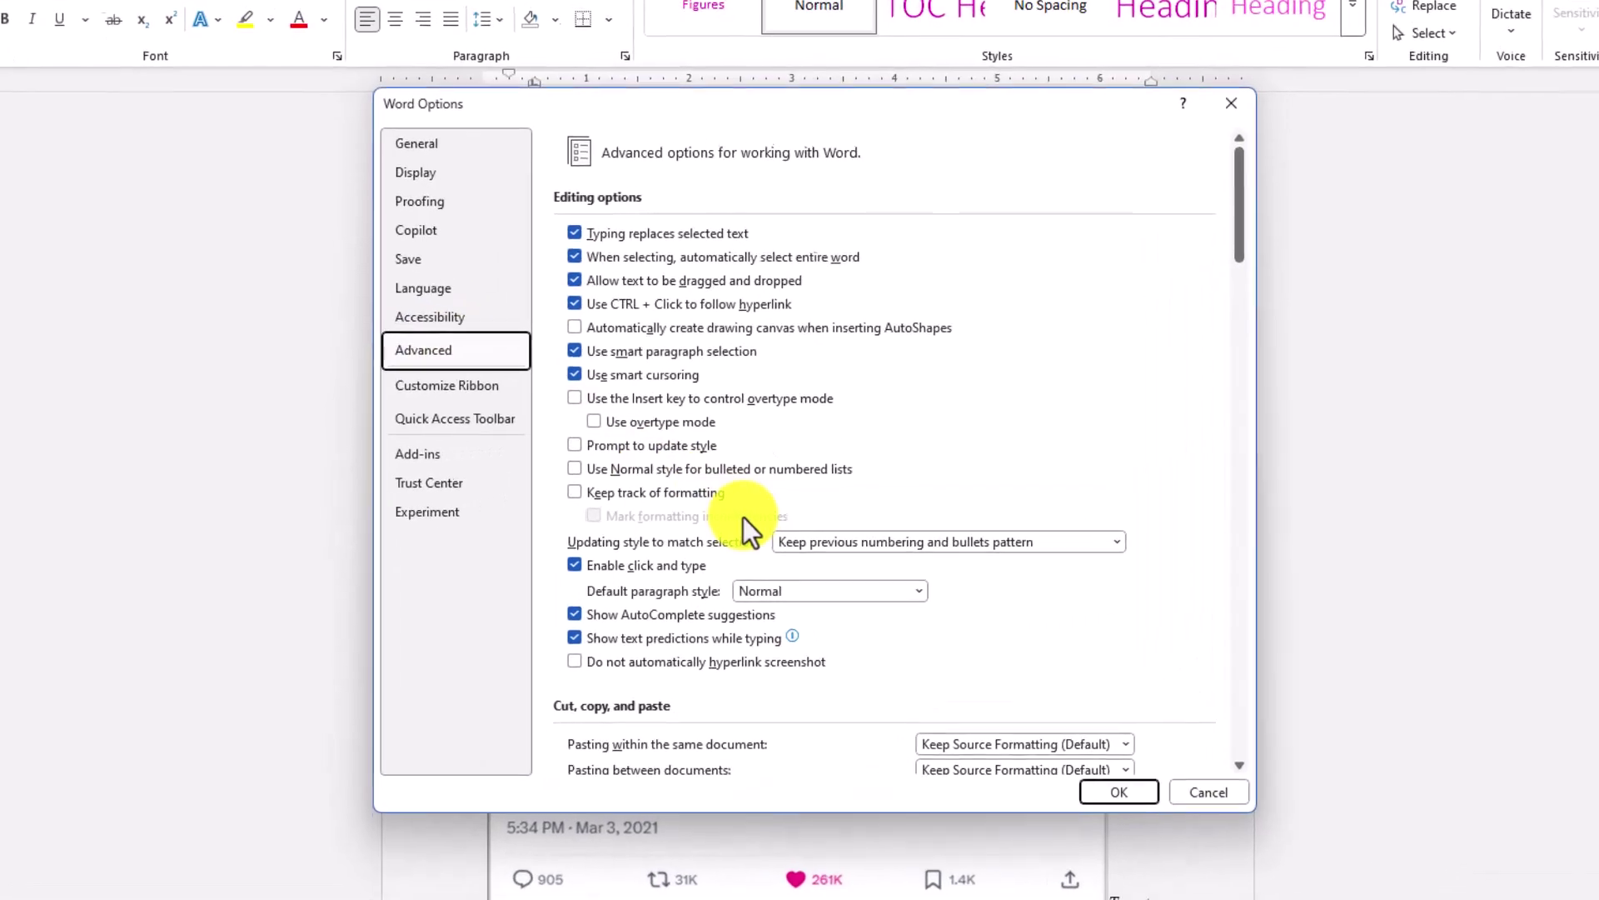
scroll(749, 500, down, 1)
scroll(750, 522, down, 1)
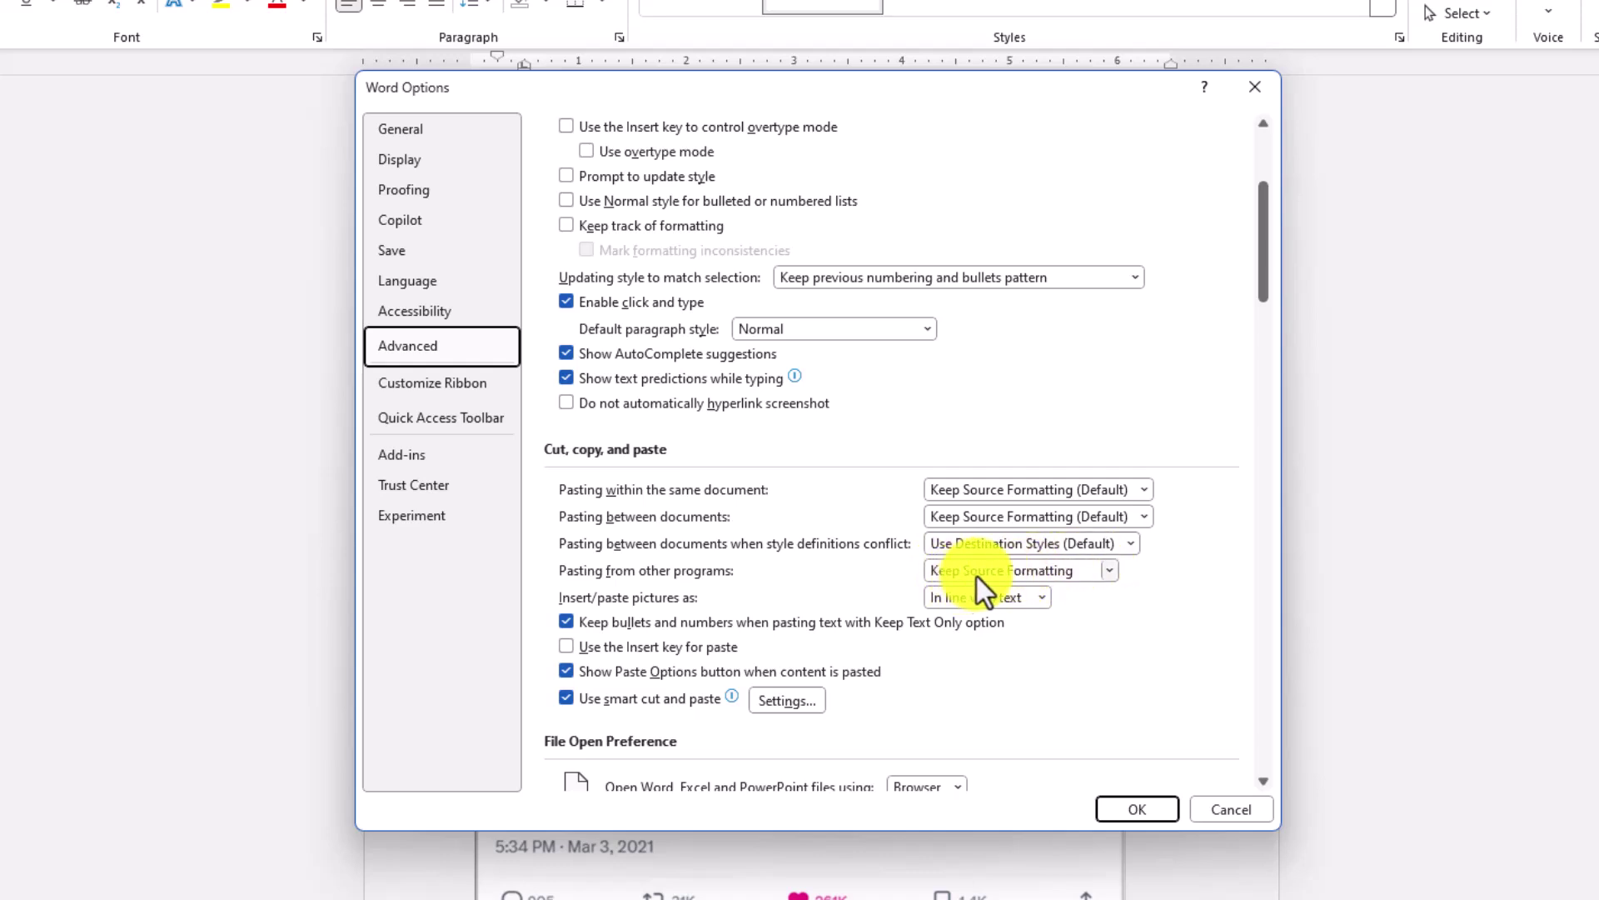
click(1021, 570)
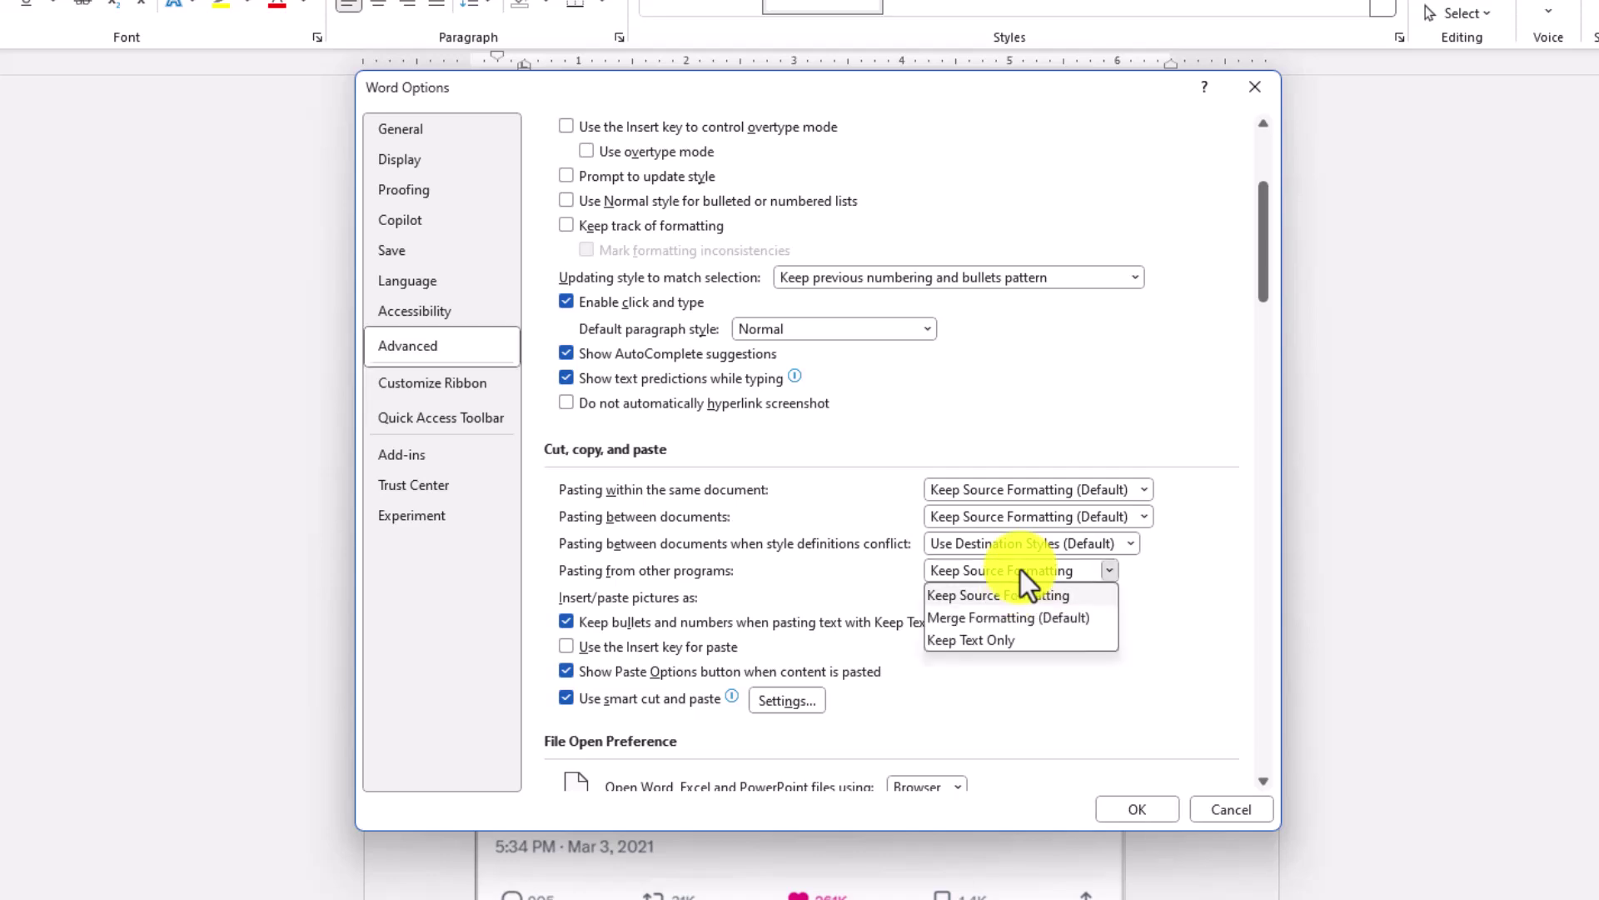
click(1025, 617)
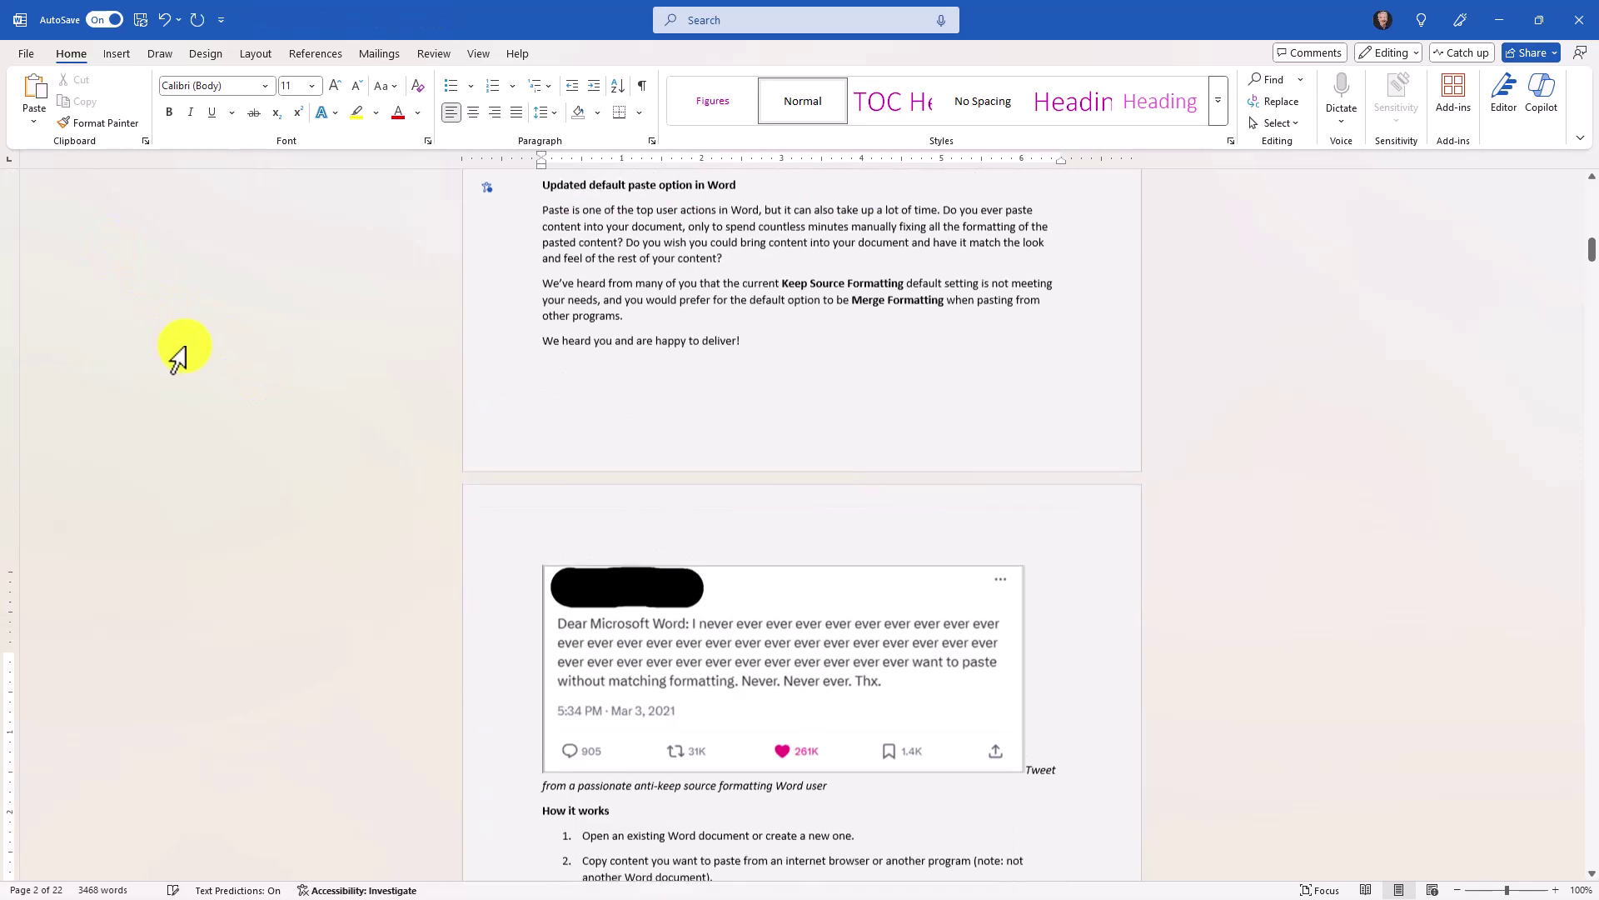
- Scroll through the re-pasted article to review its merged formatting
scroll(178, 356, up, 3)
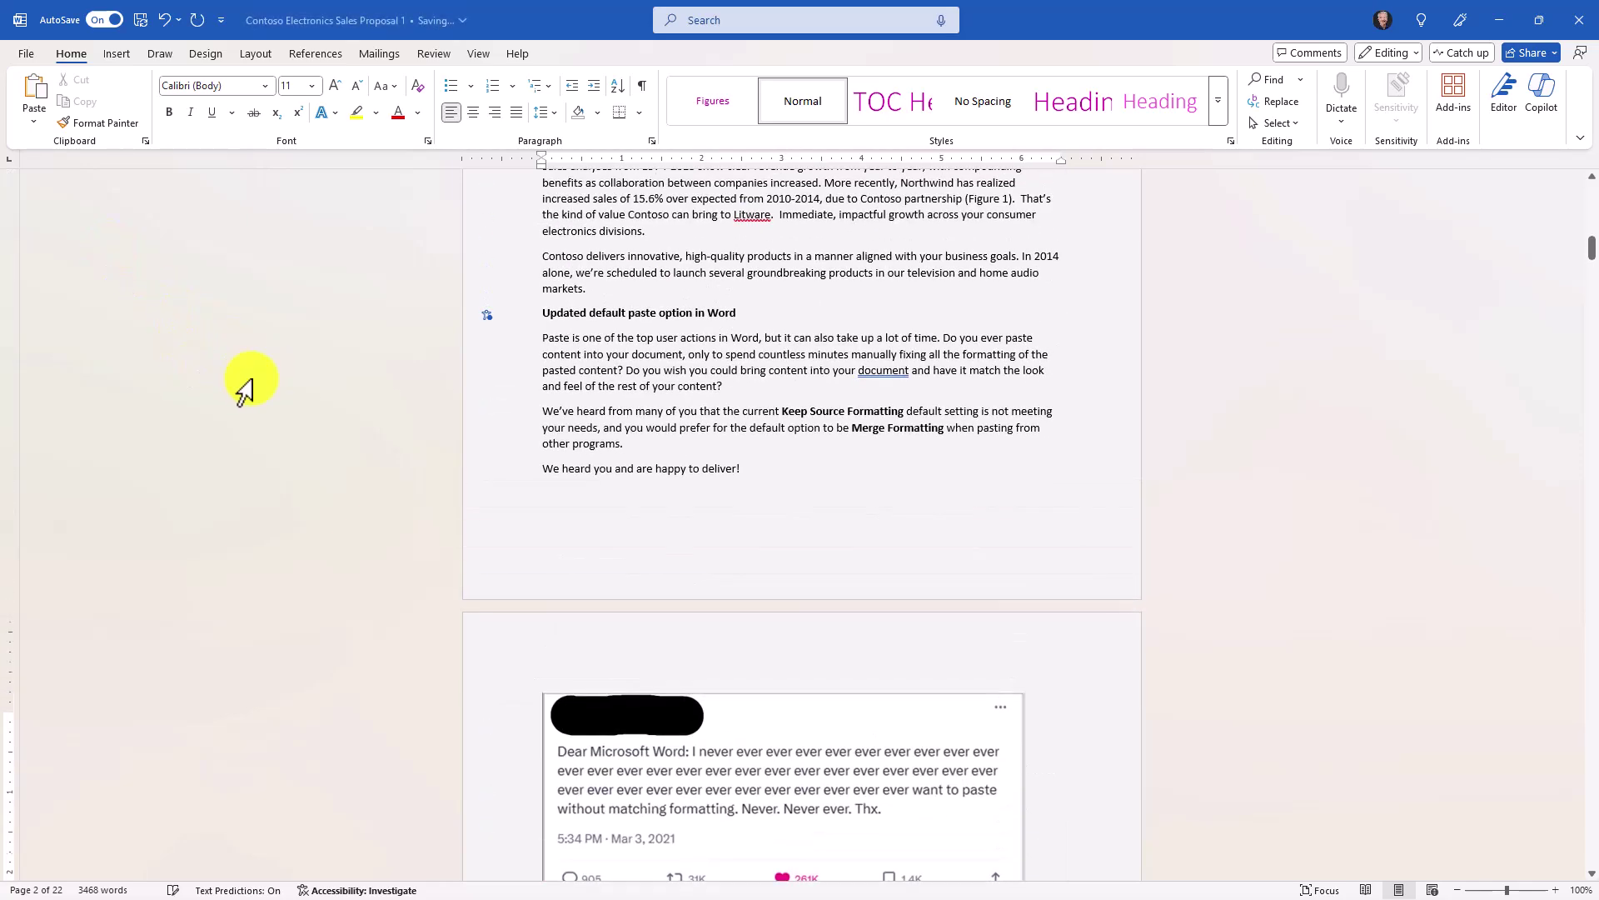
scroll(250, 337, down, 5)
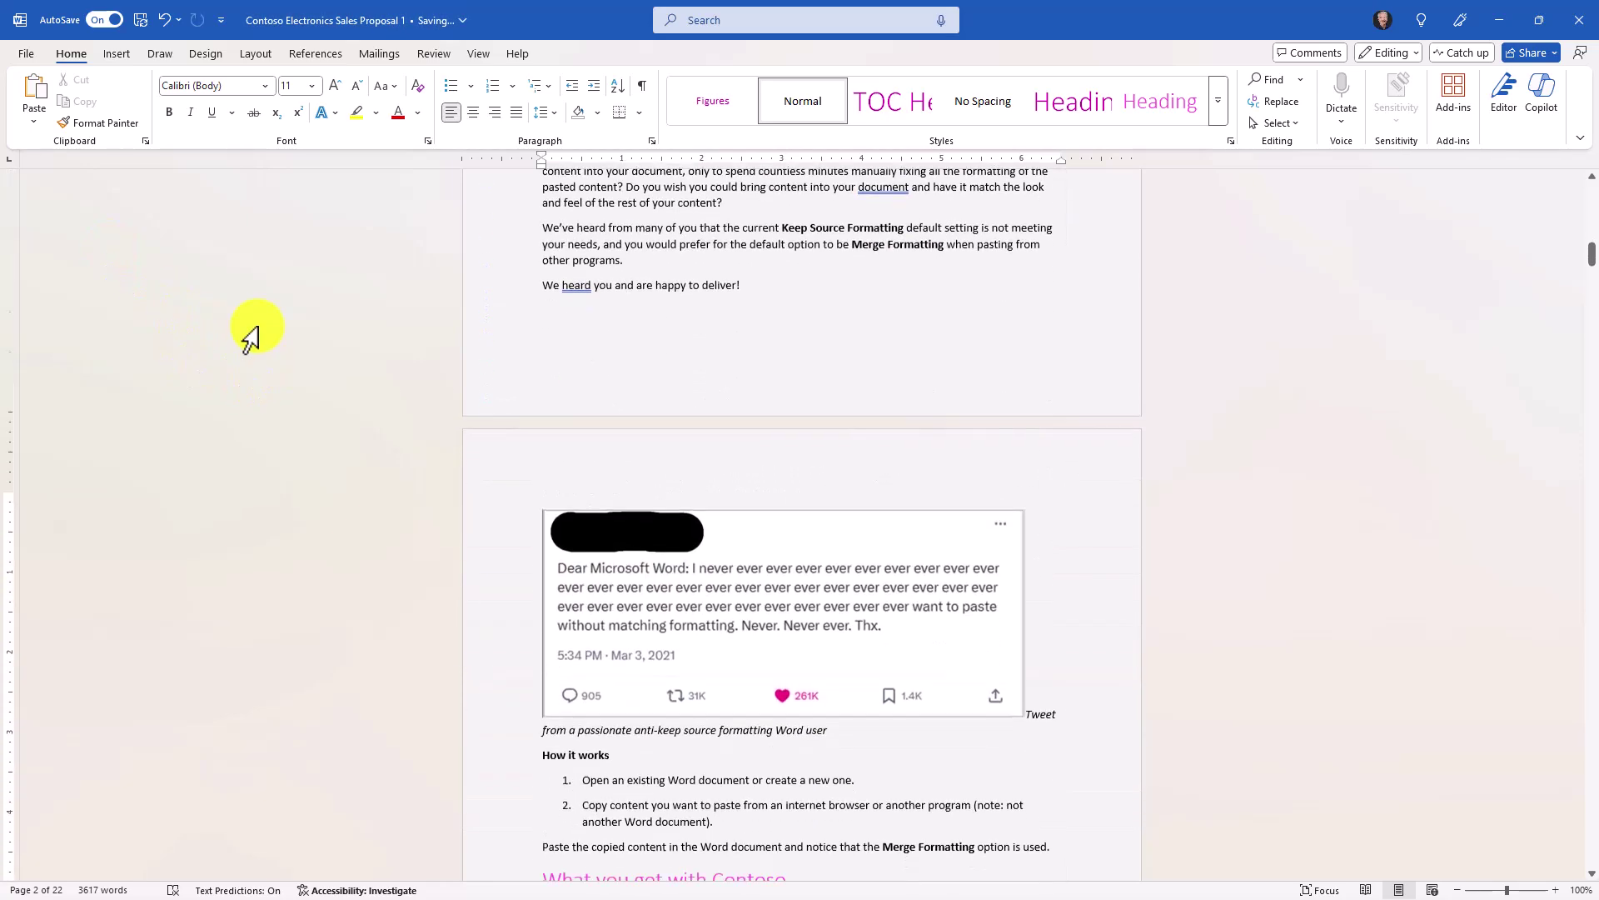
scroll(250, 337, up, 6)
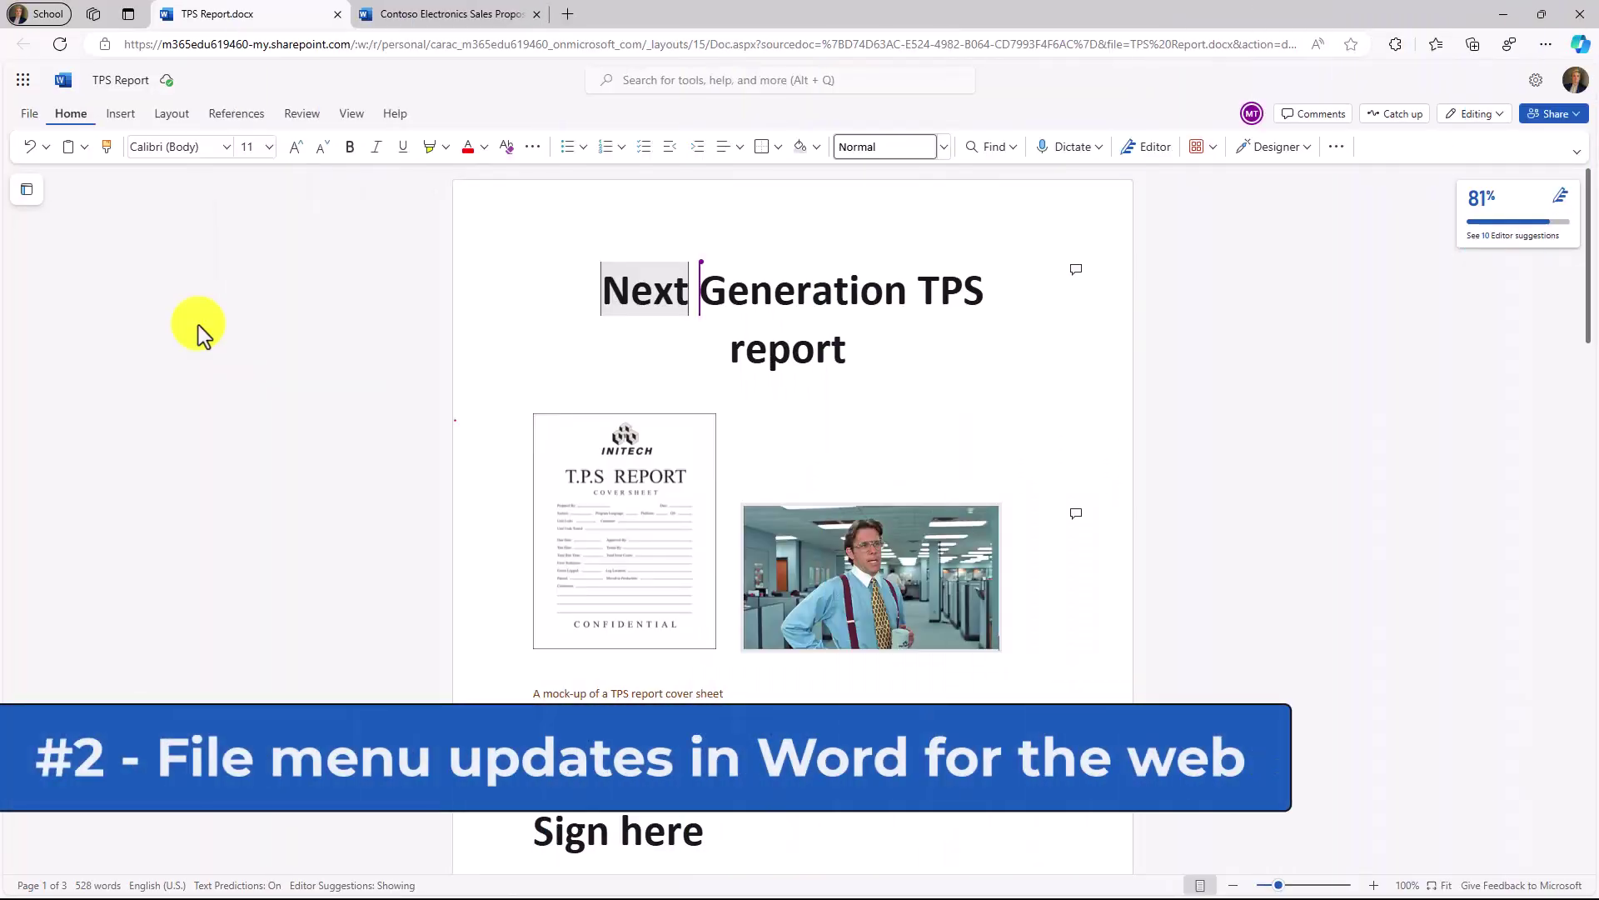
- Browse the File menu's Create a Copy, Export and Info options, then the popular Add-ins list
click(30, 115)
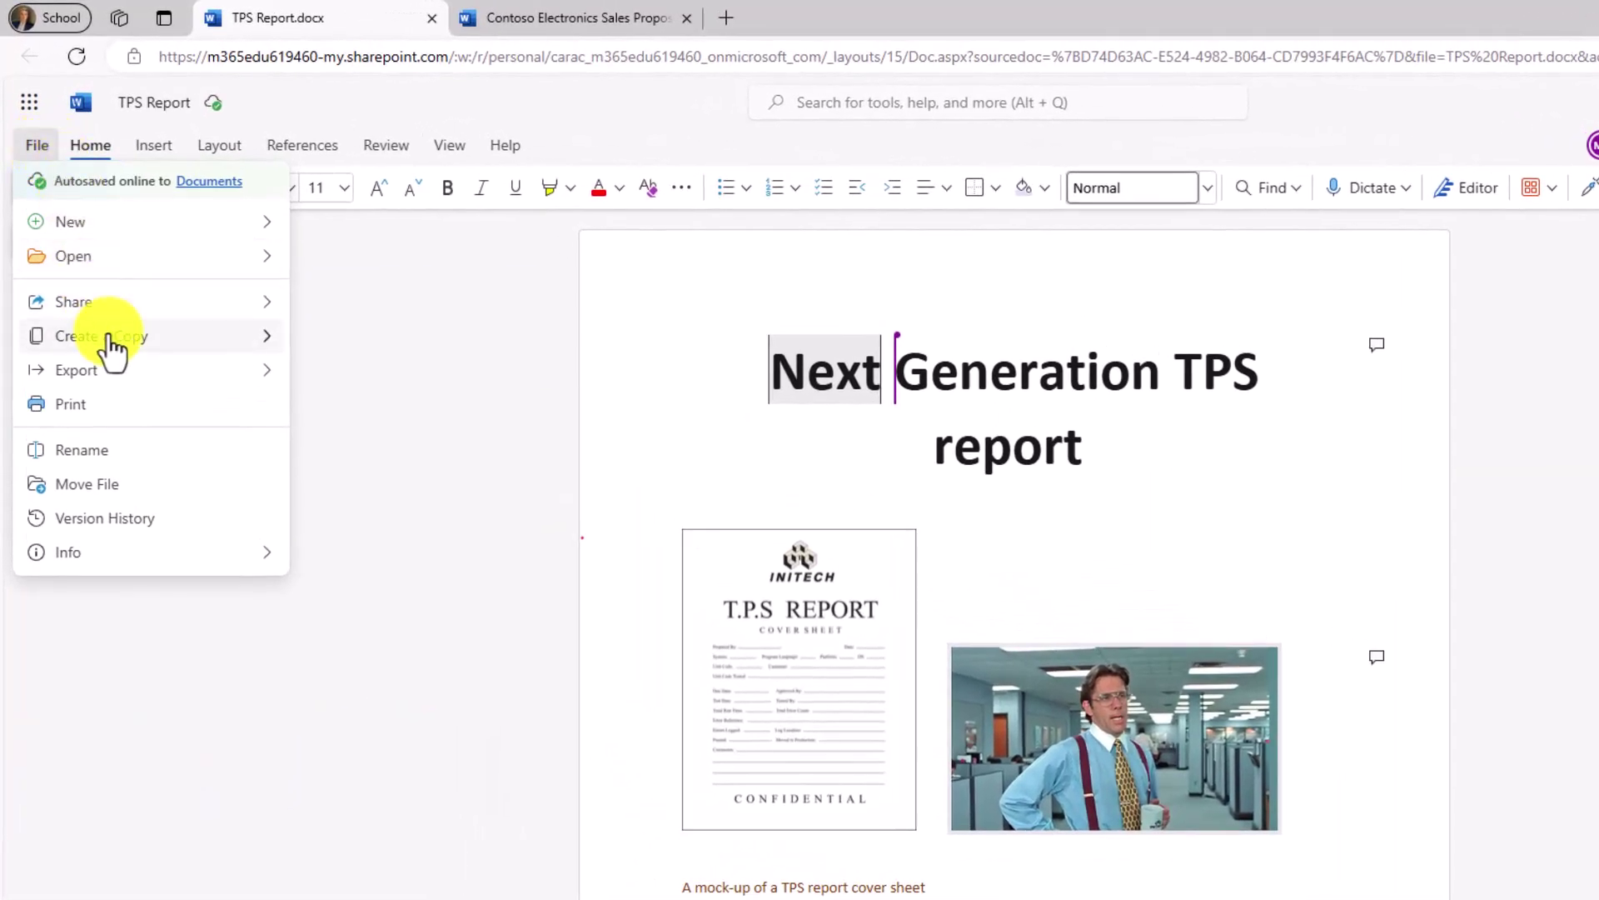
mouse_move(109, 339)
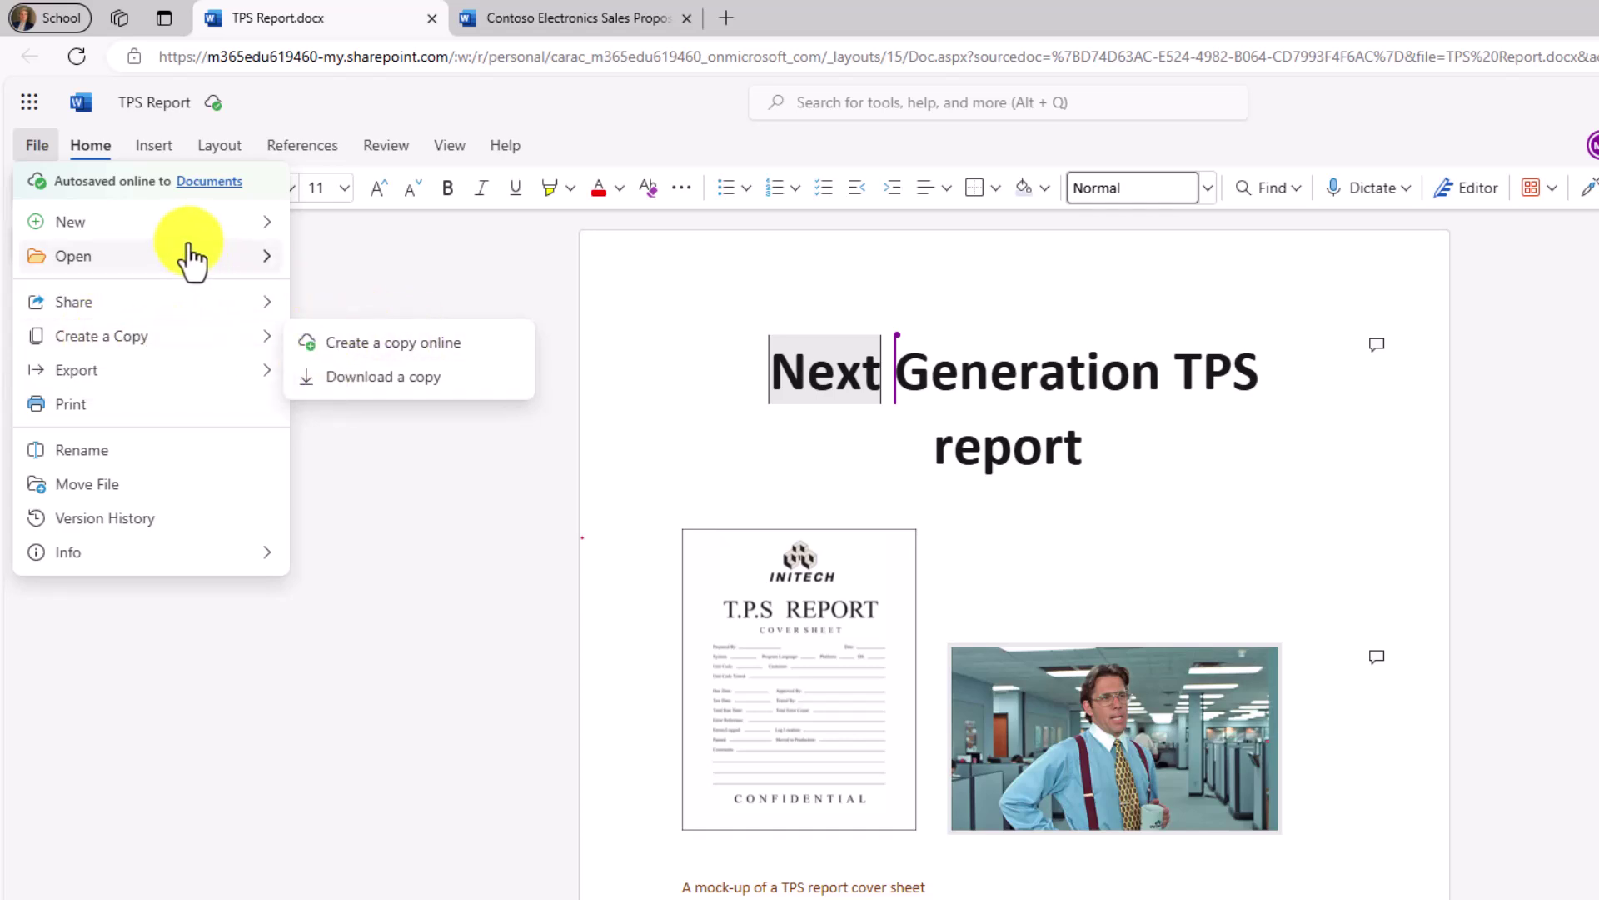
mouse_move(70, 372)
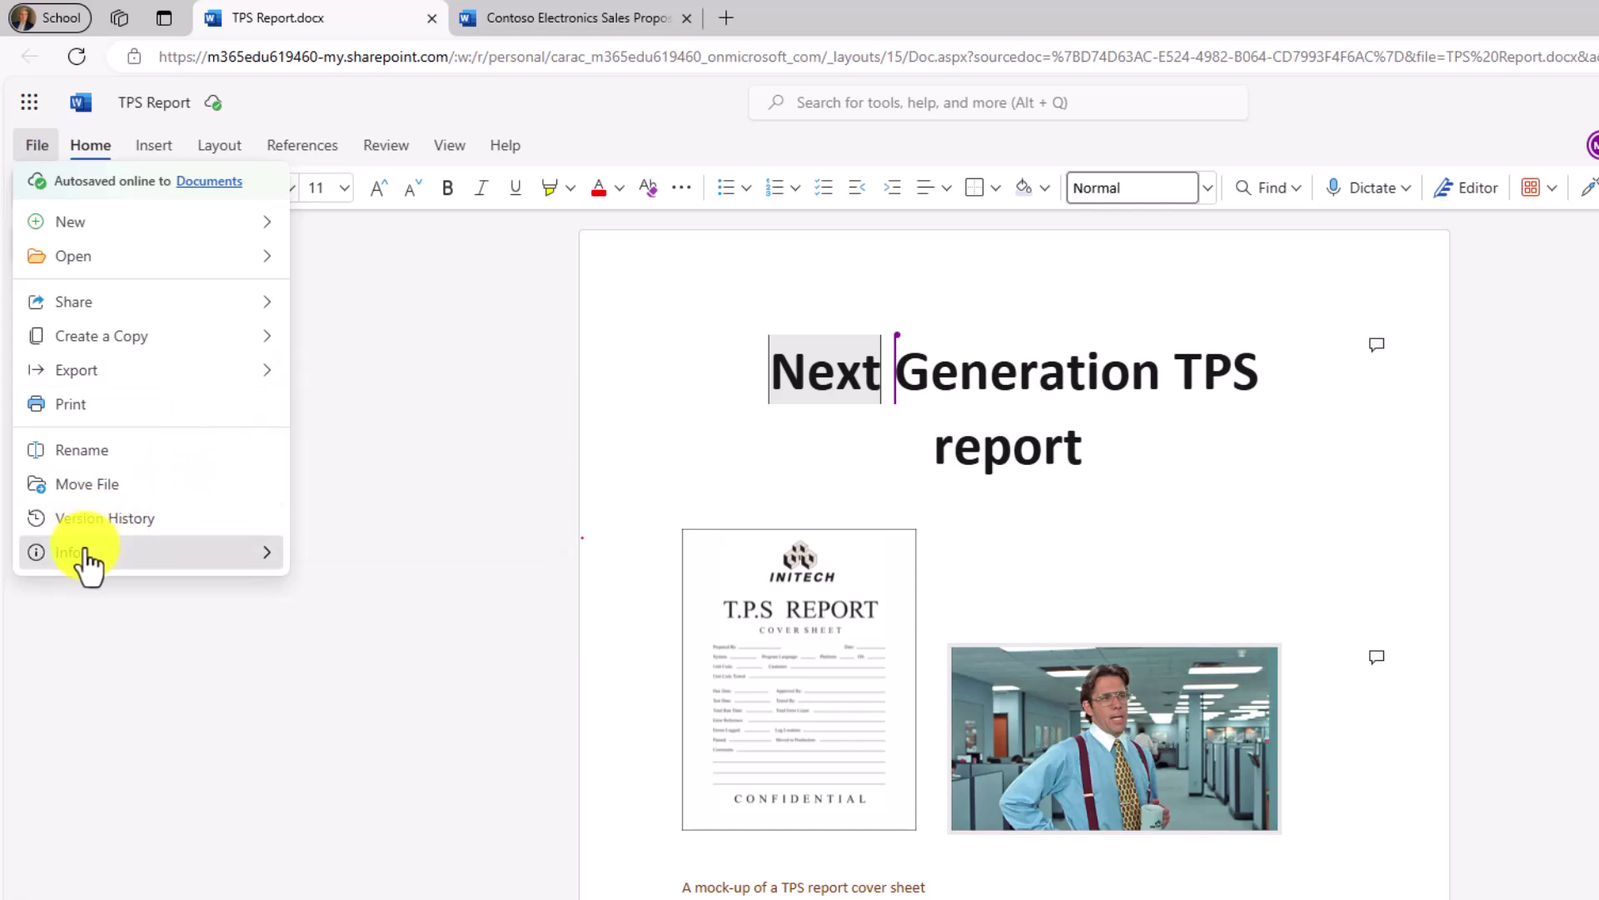
mouse_move(84, 556)
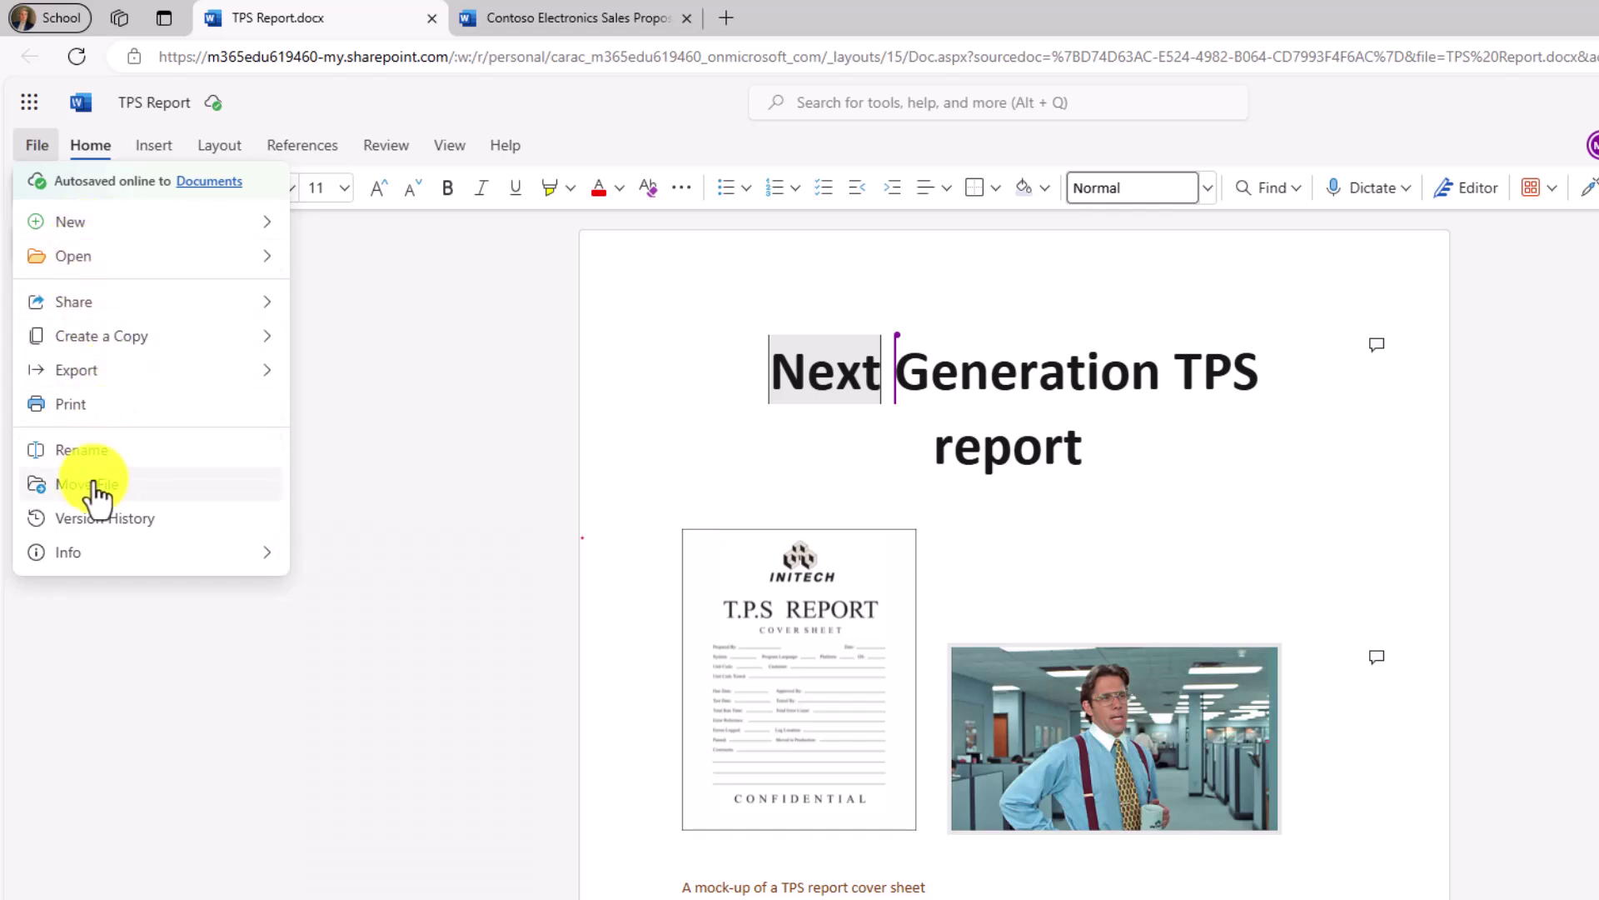
click(367, 304)
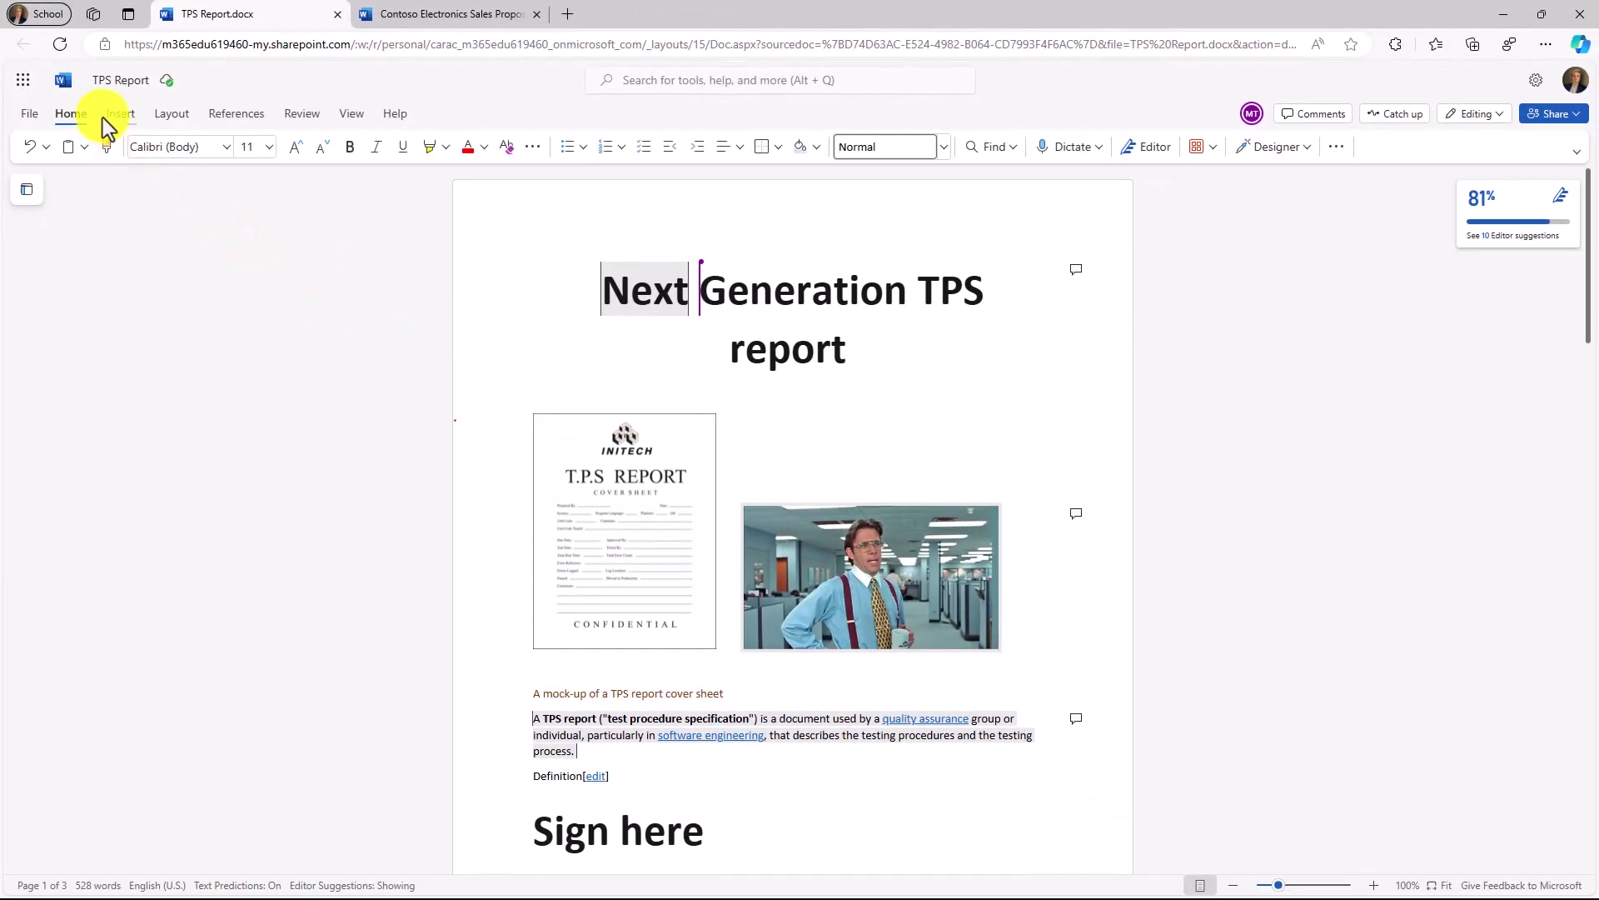
click(1206, 148)
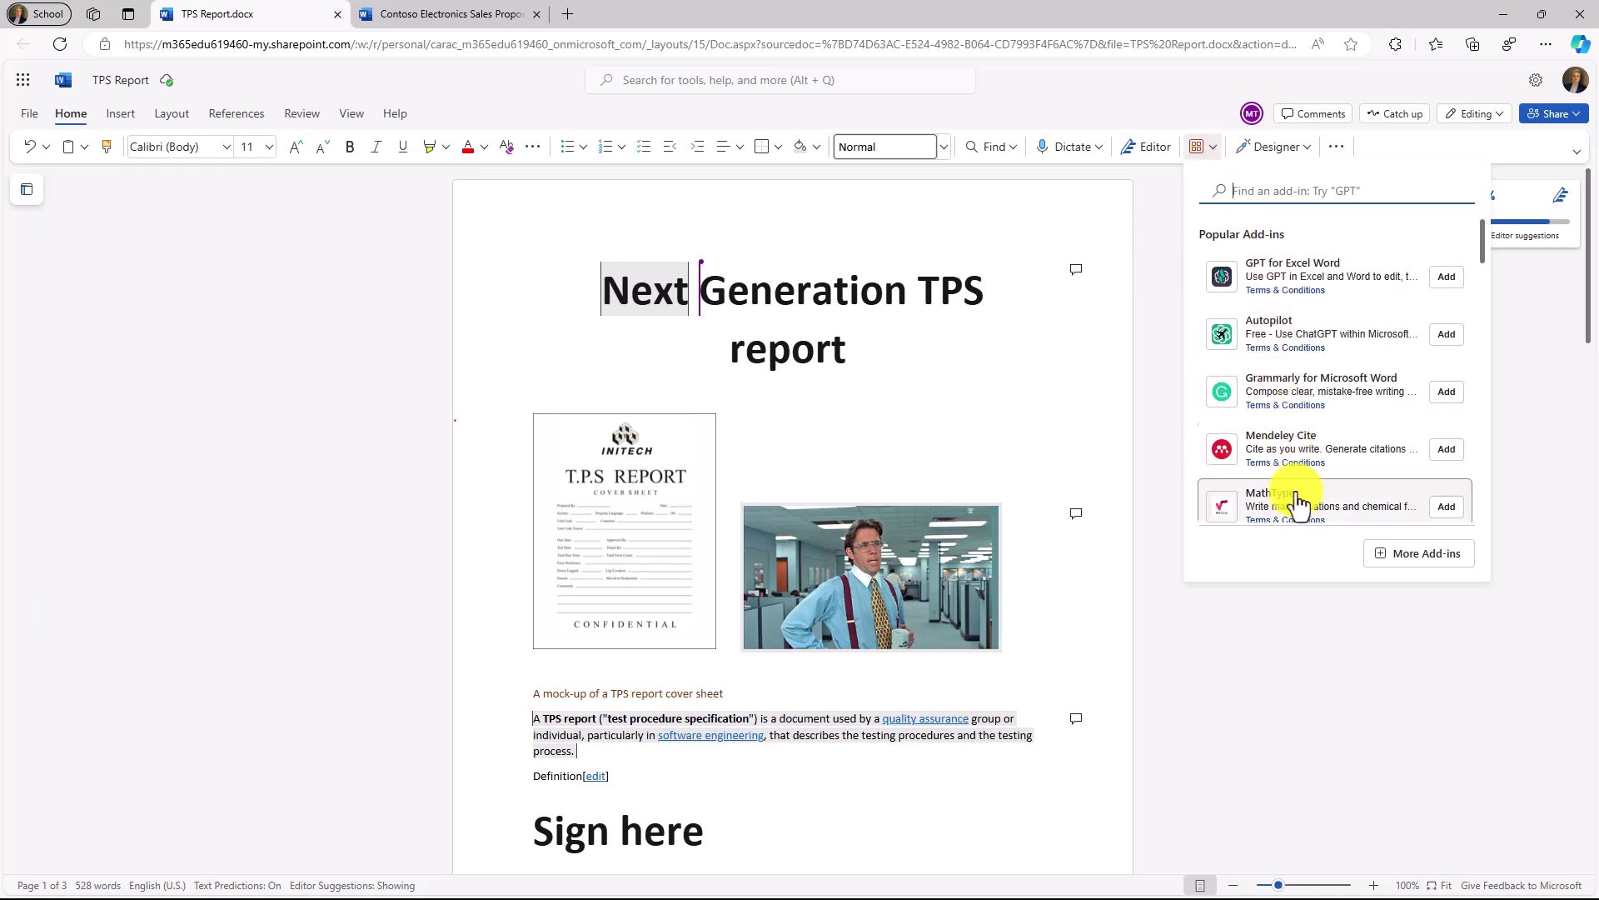
click(1215, 160)
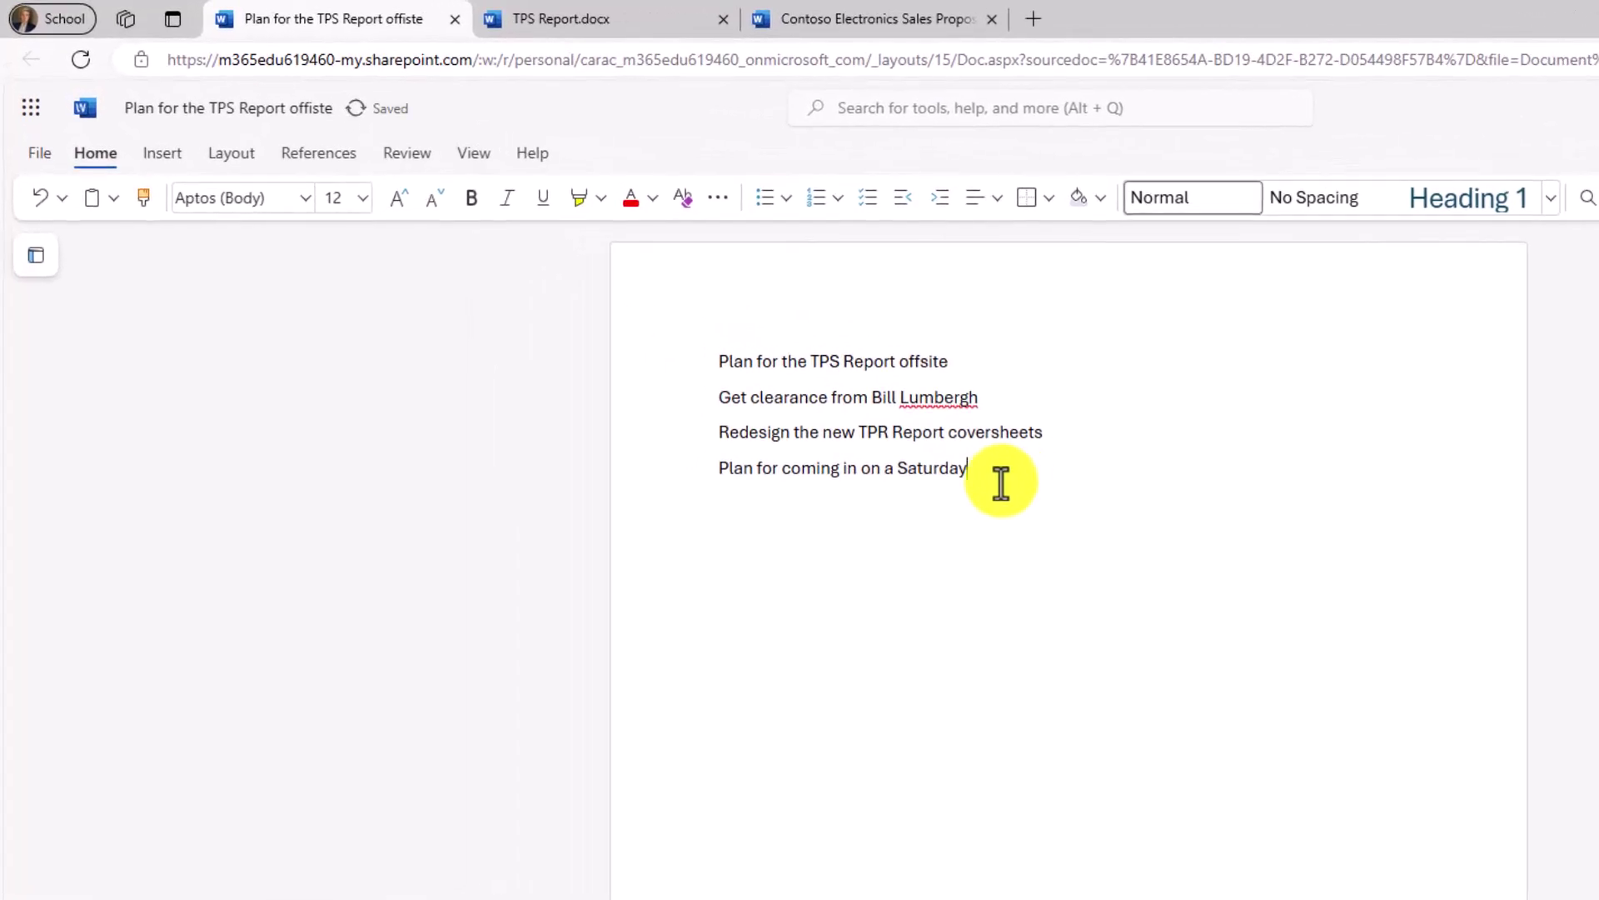
- Make the four offsite-plan lines a checklist and tick the offsite, coversheet and Saturday items
drag(968, 467, 716, 362)
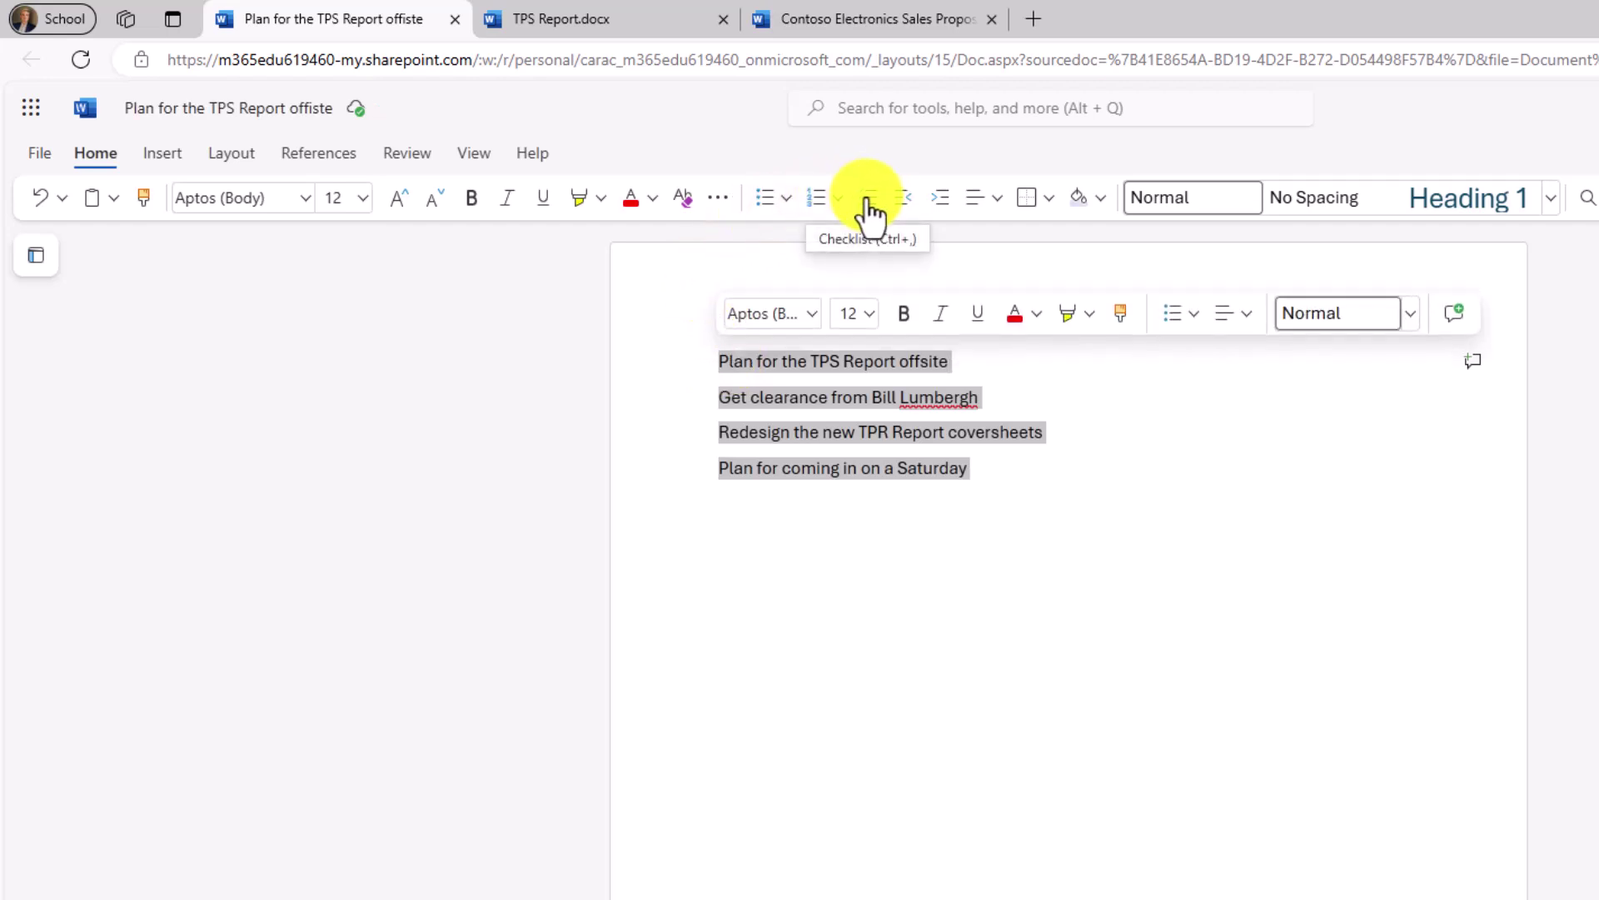
click(870, 213)
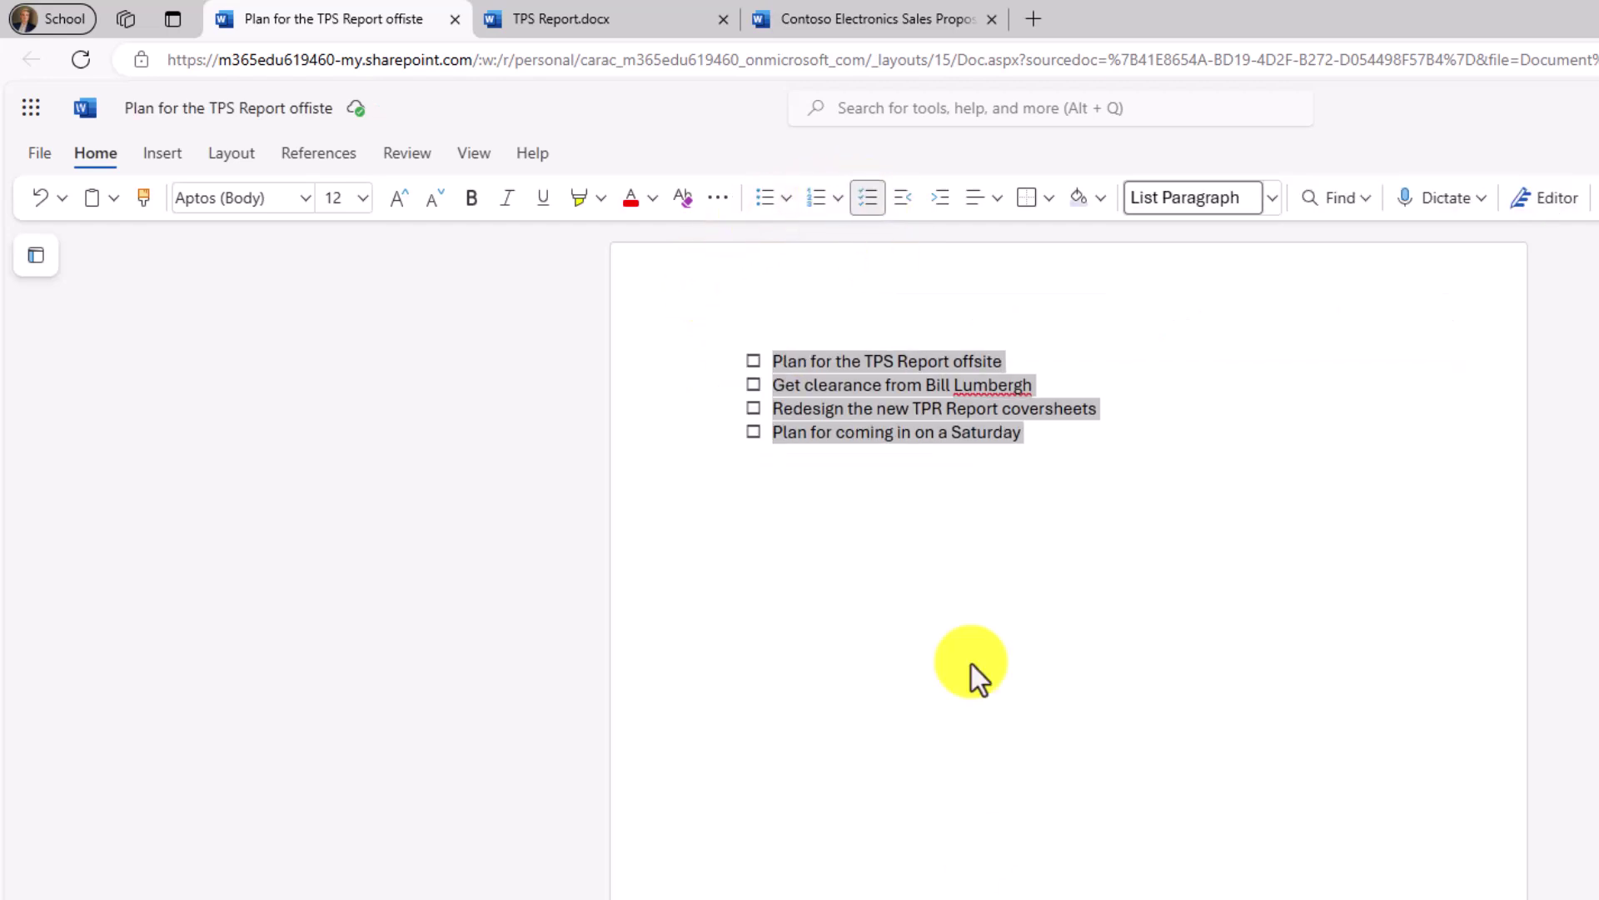
click(753, 360)
click(754, 409)
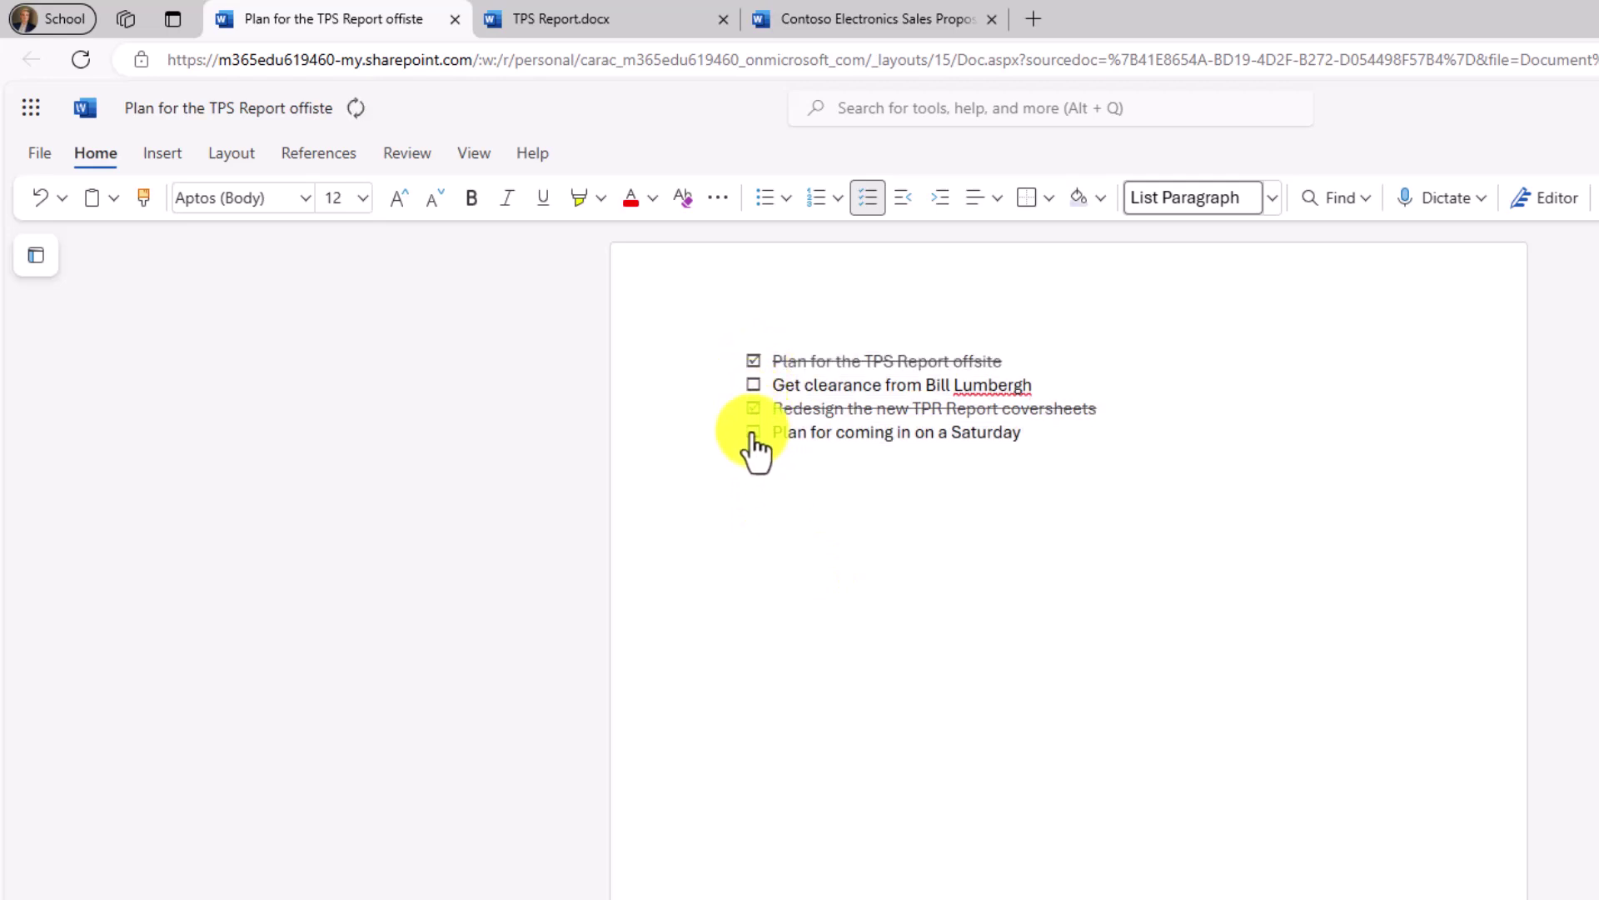
click(754, 432)
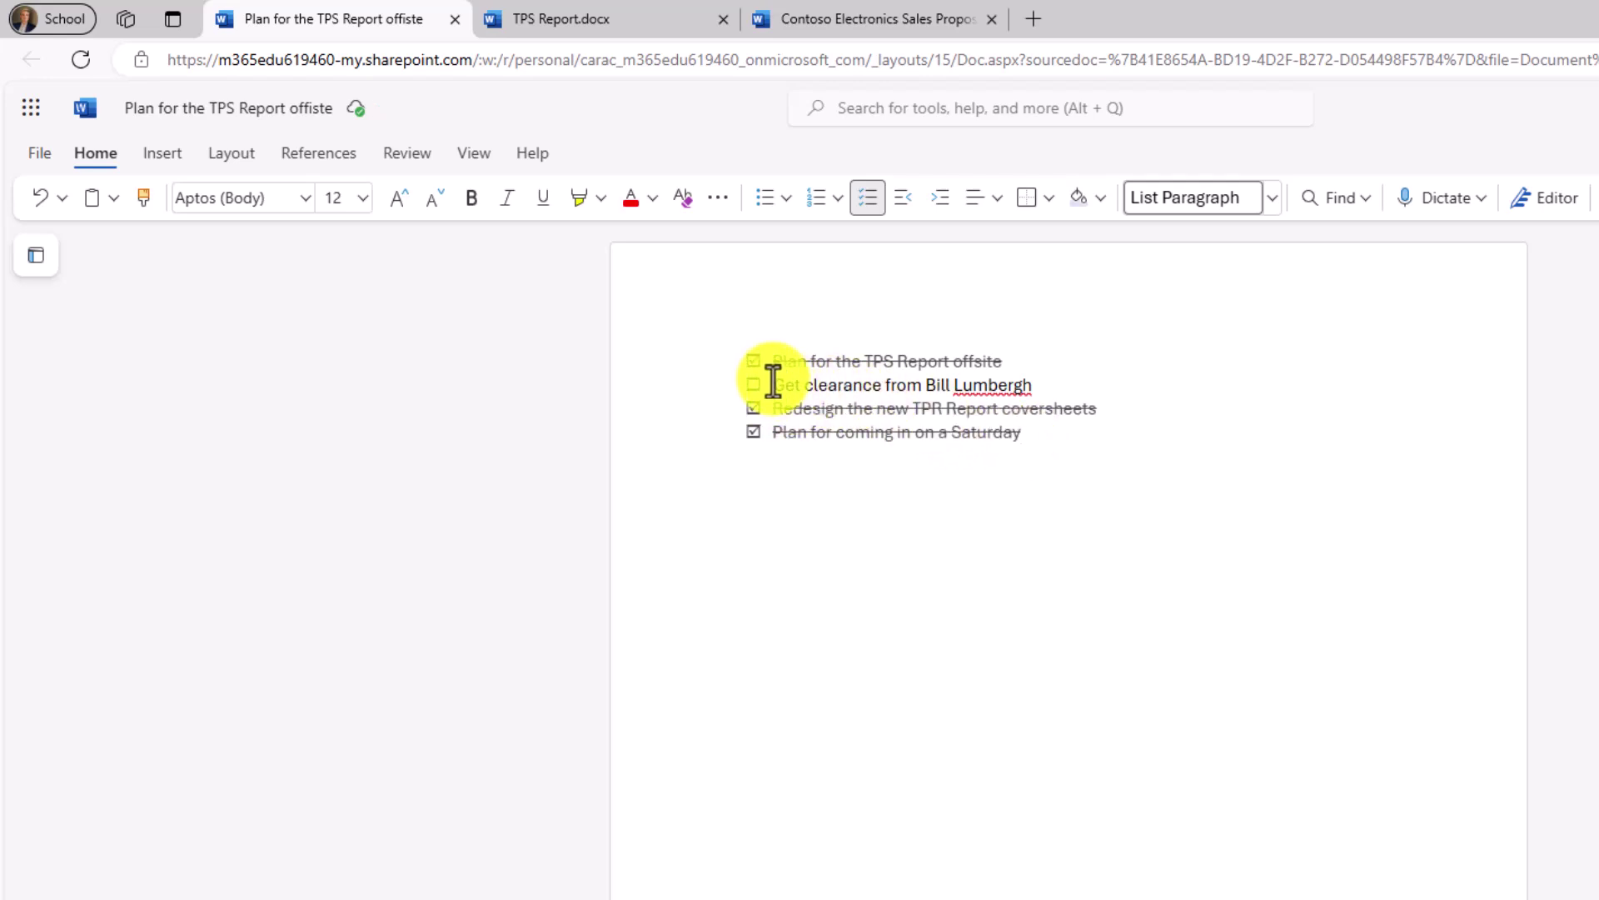
- Remove and restore the clearance line's checkbox with Ctrl+, then tick it
click(867, 200)
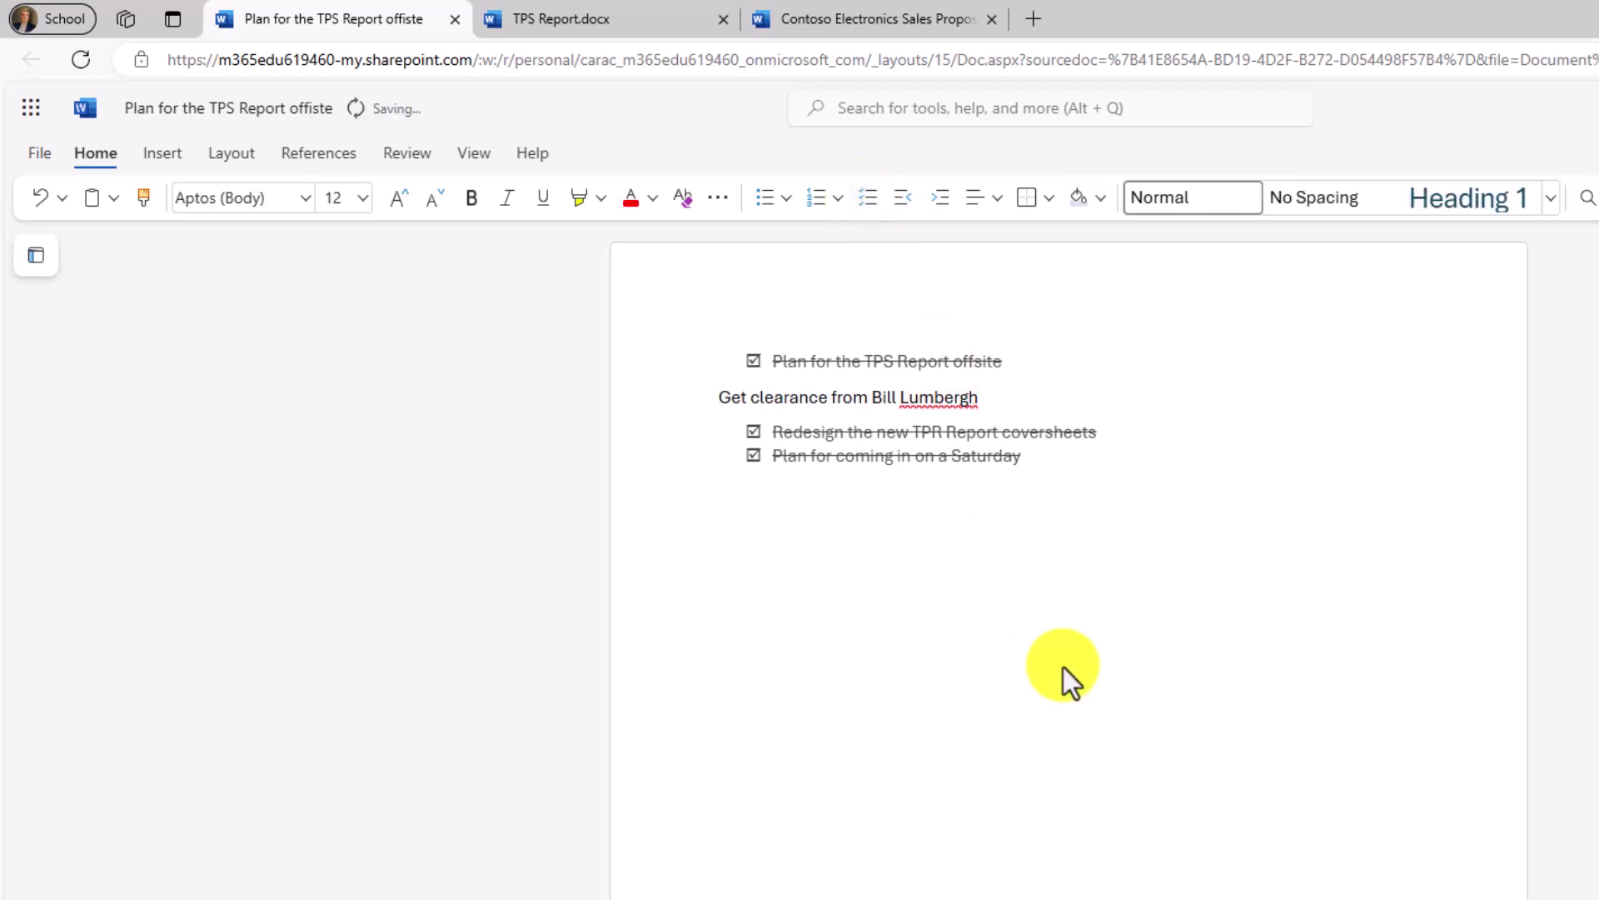
key(ctrl+comma)
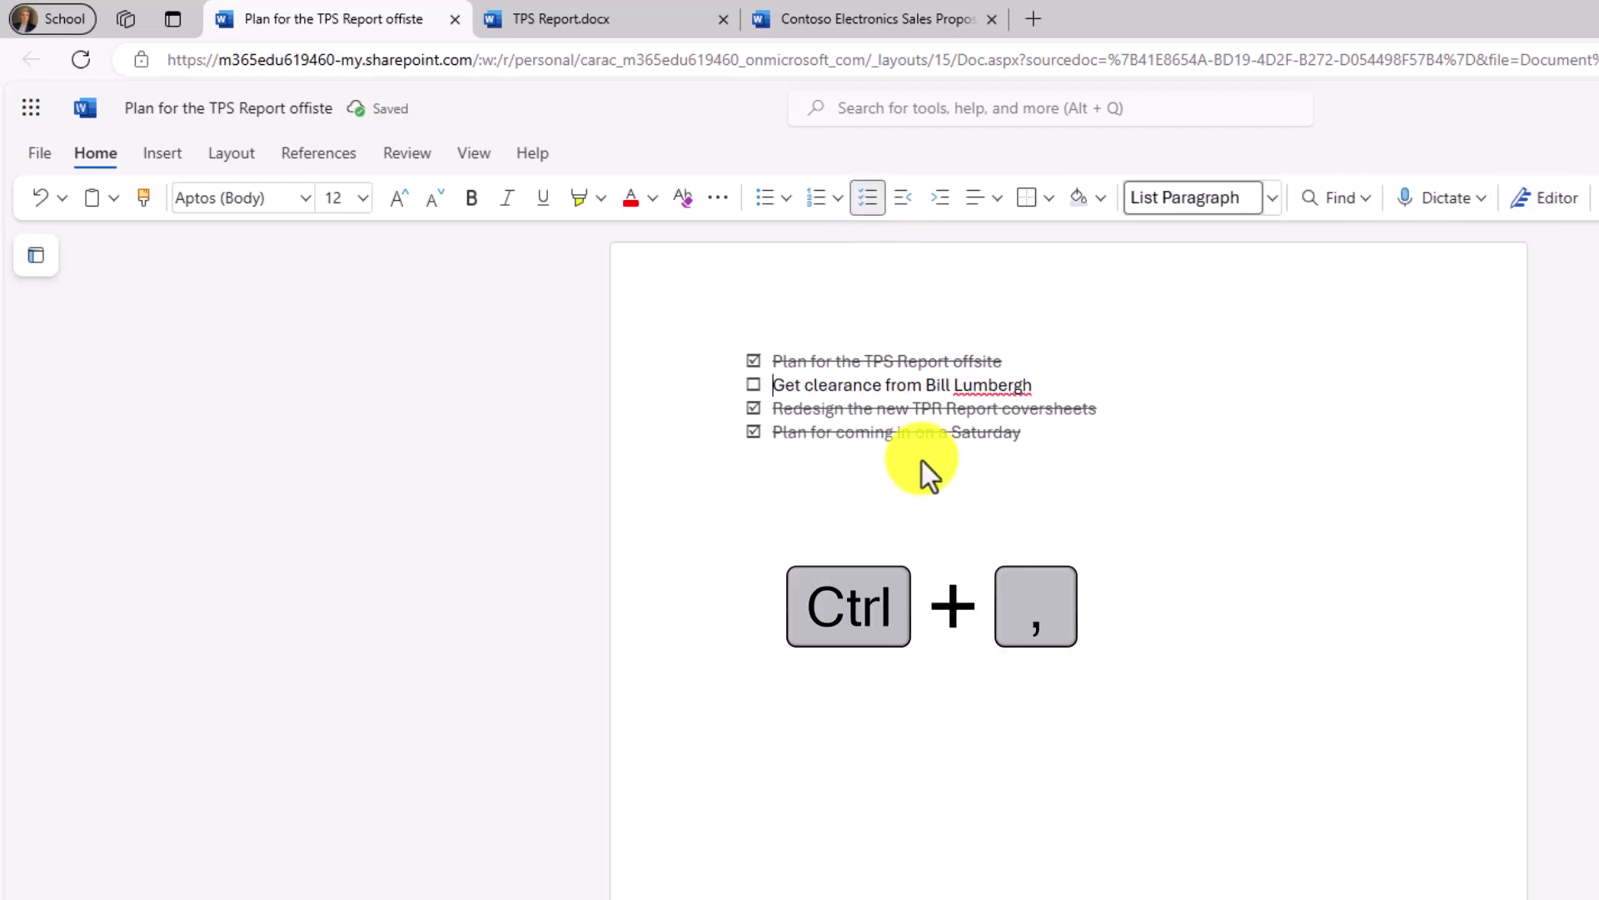
click(754, 386)
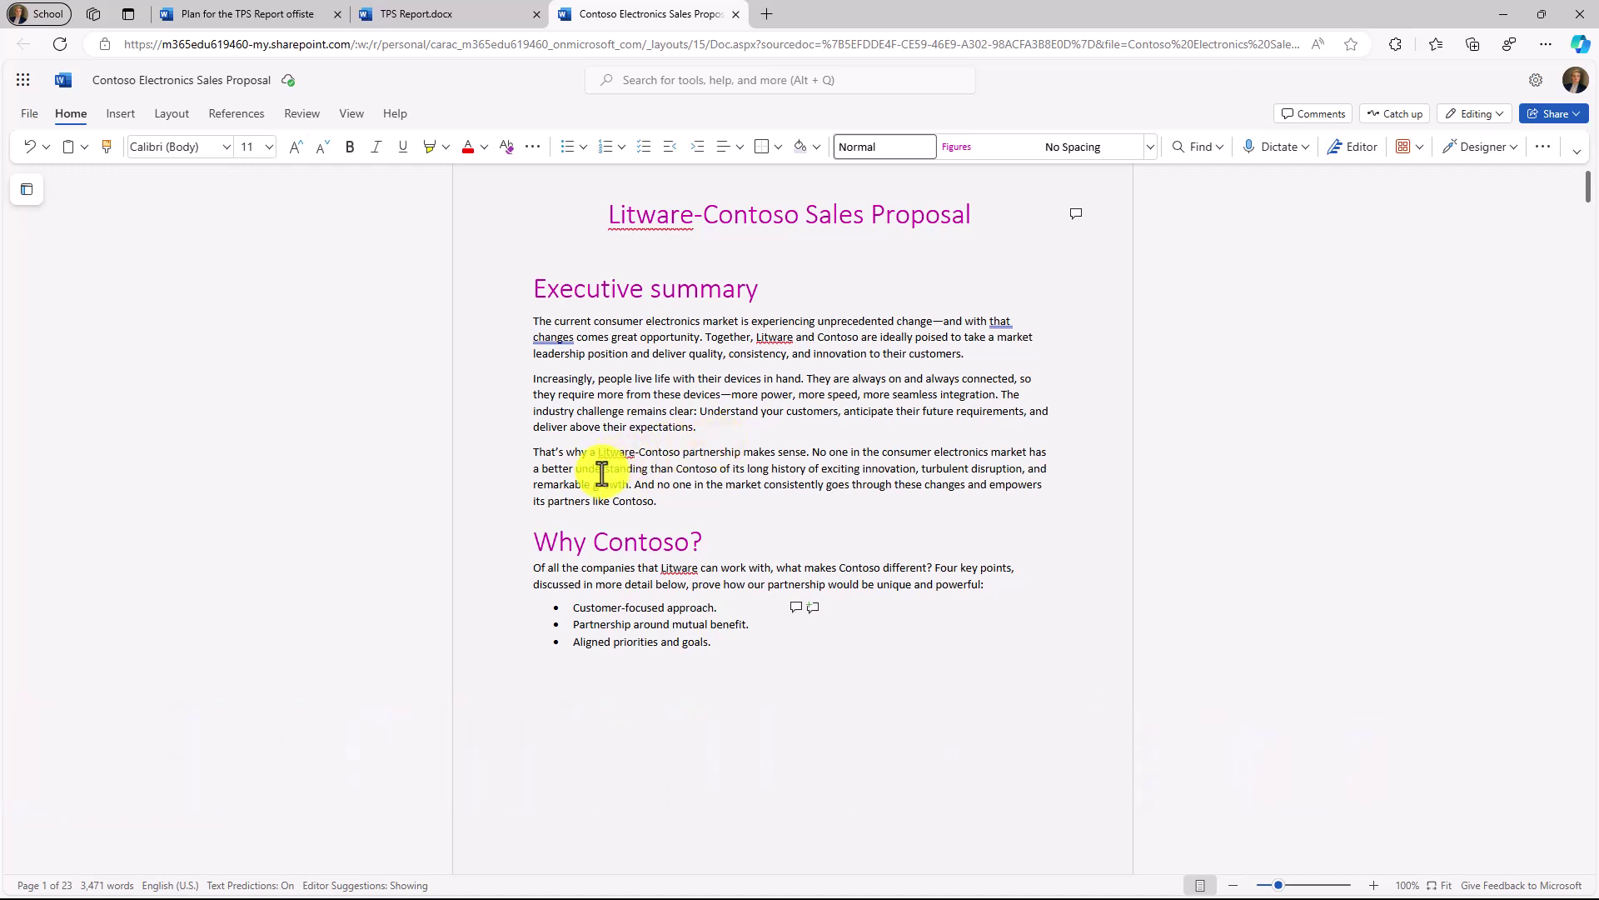
drag(659, 500, 531, 328)
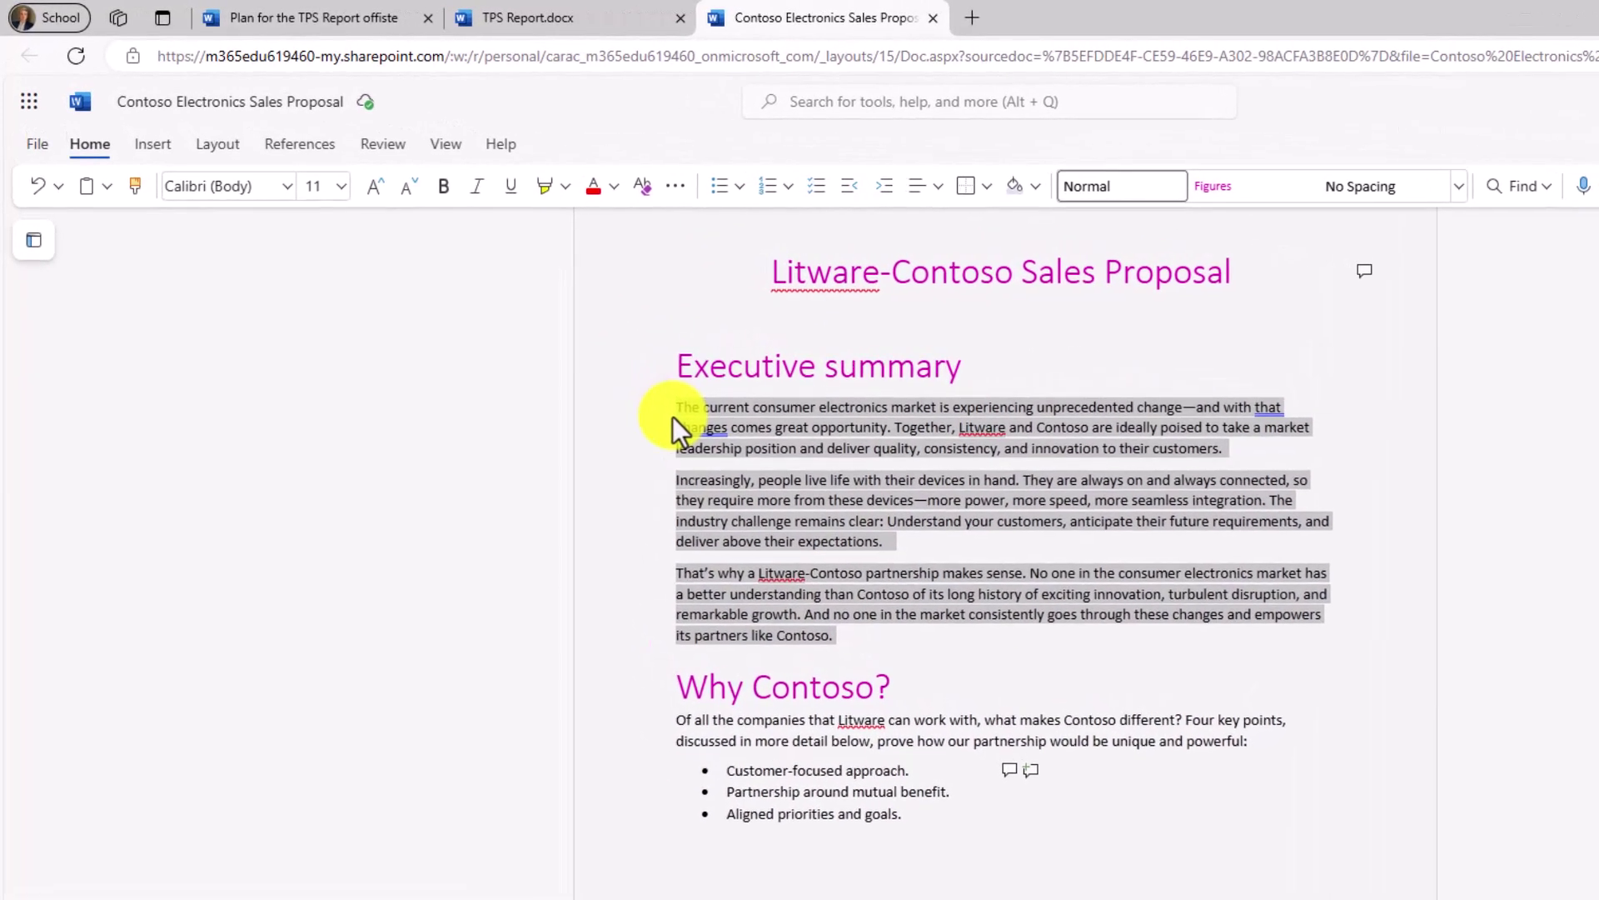
drag(673, 417, 673, 418)
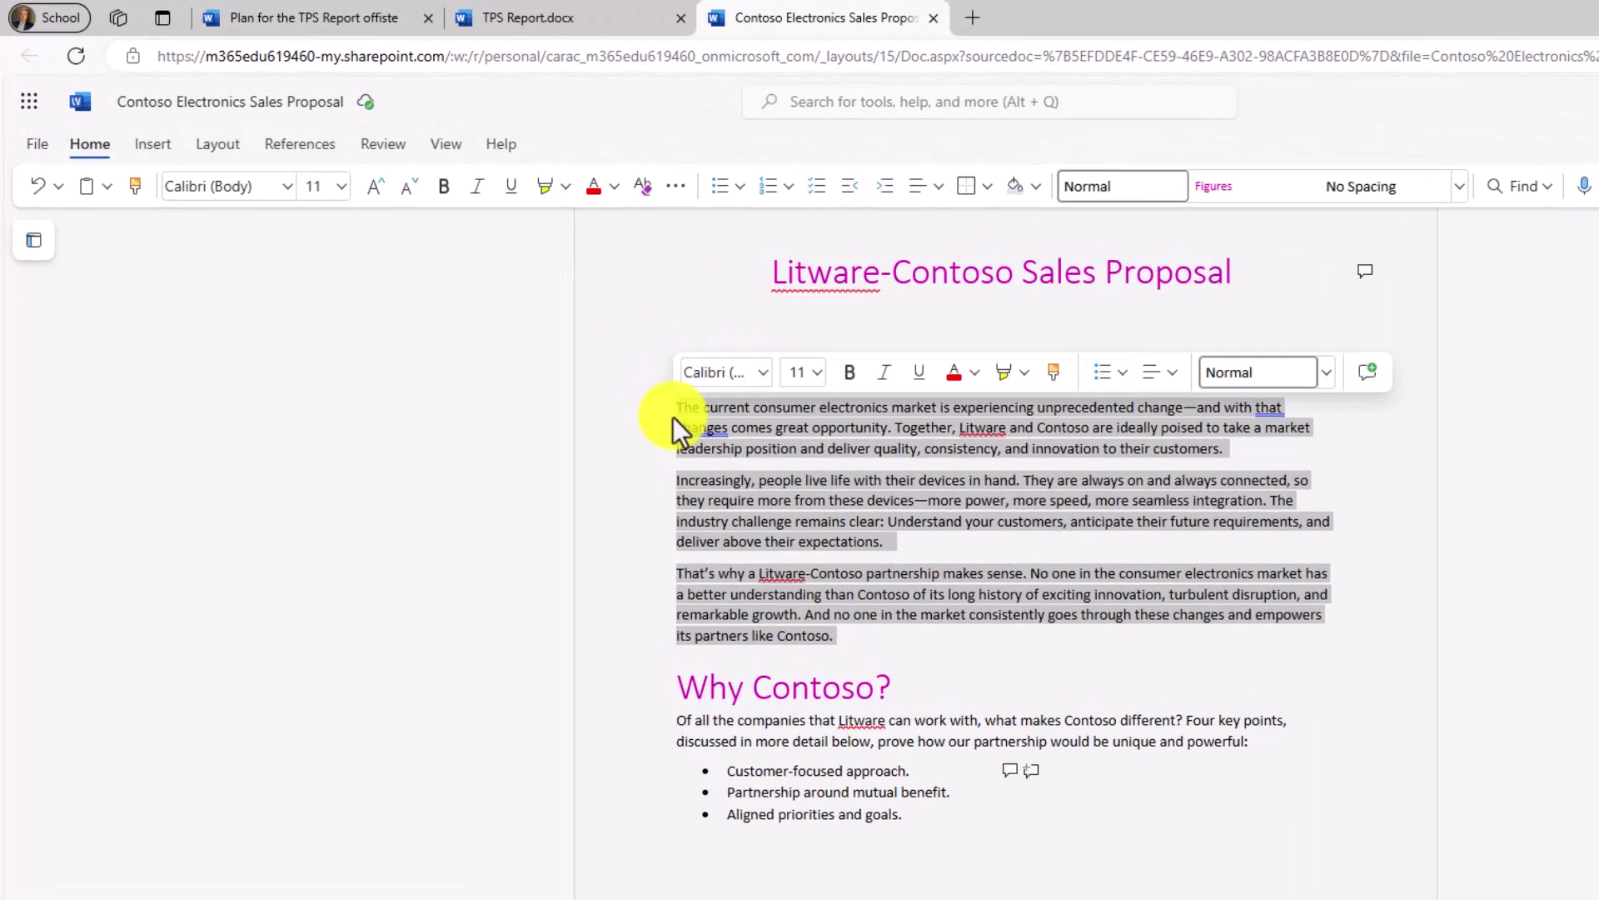
click(215, 145)
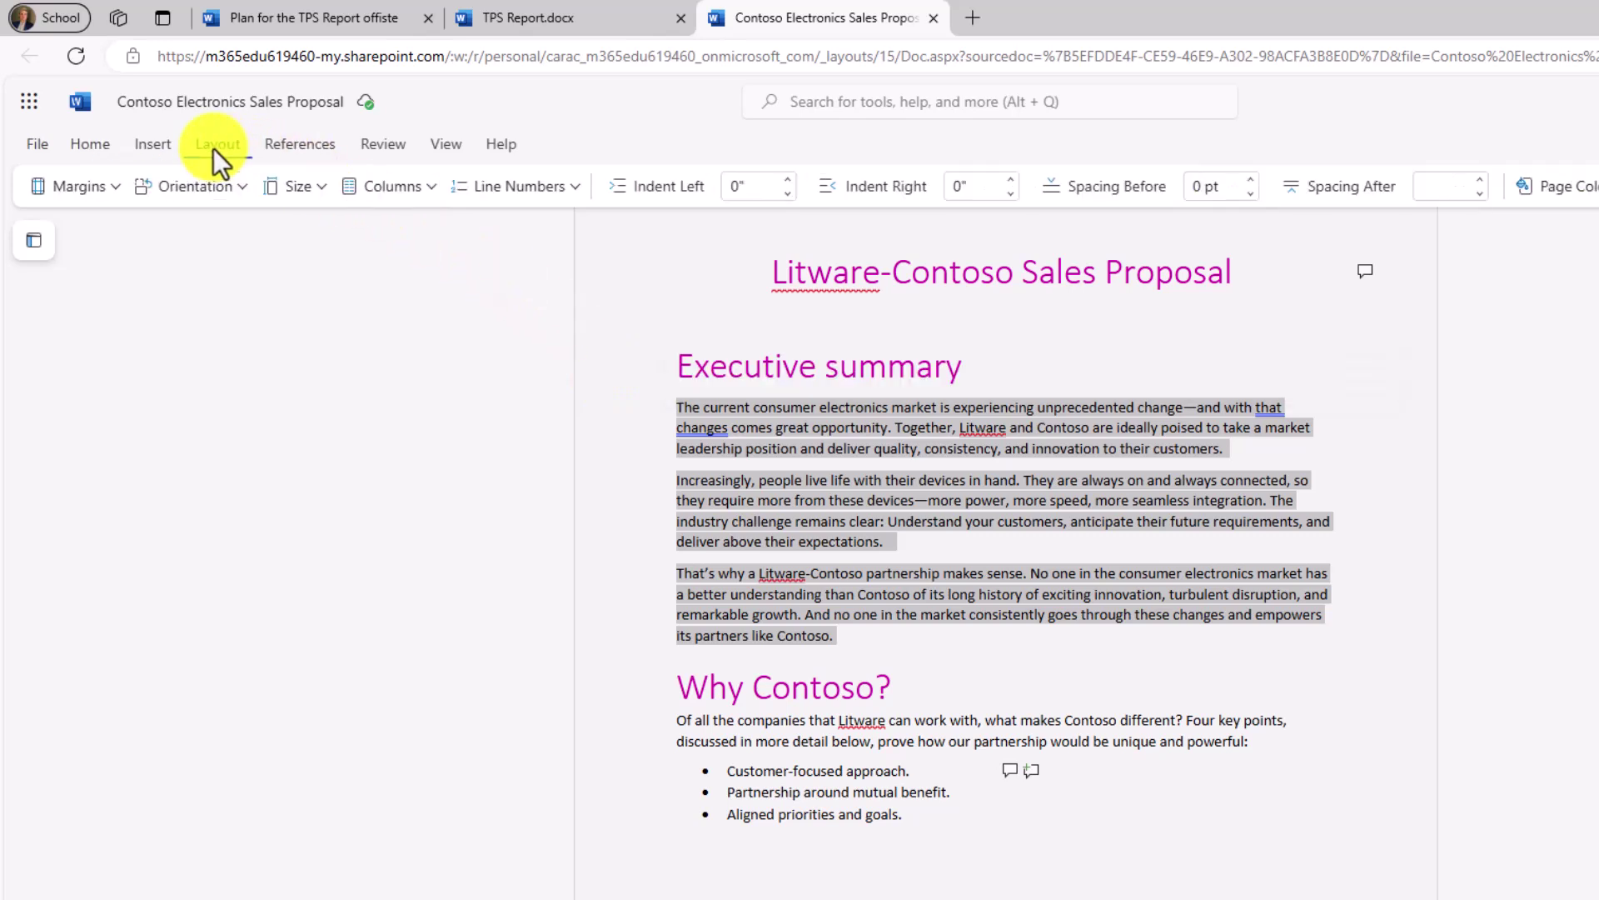
click(433, 200)
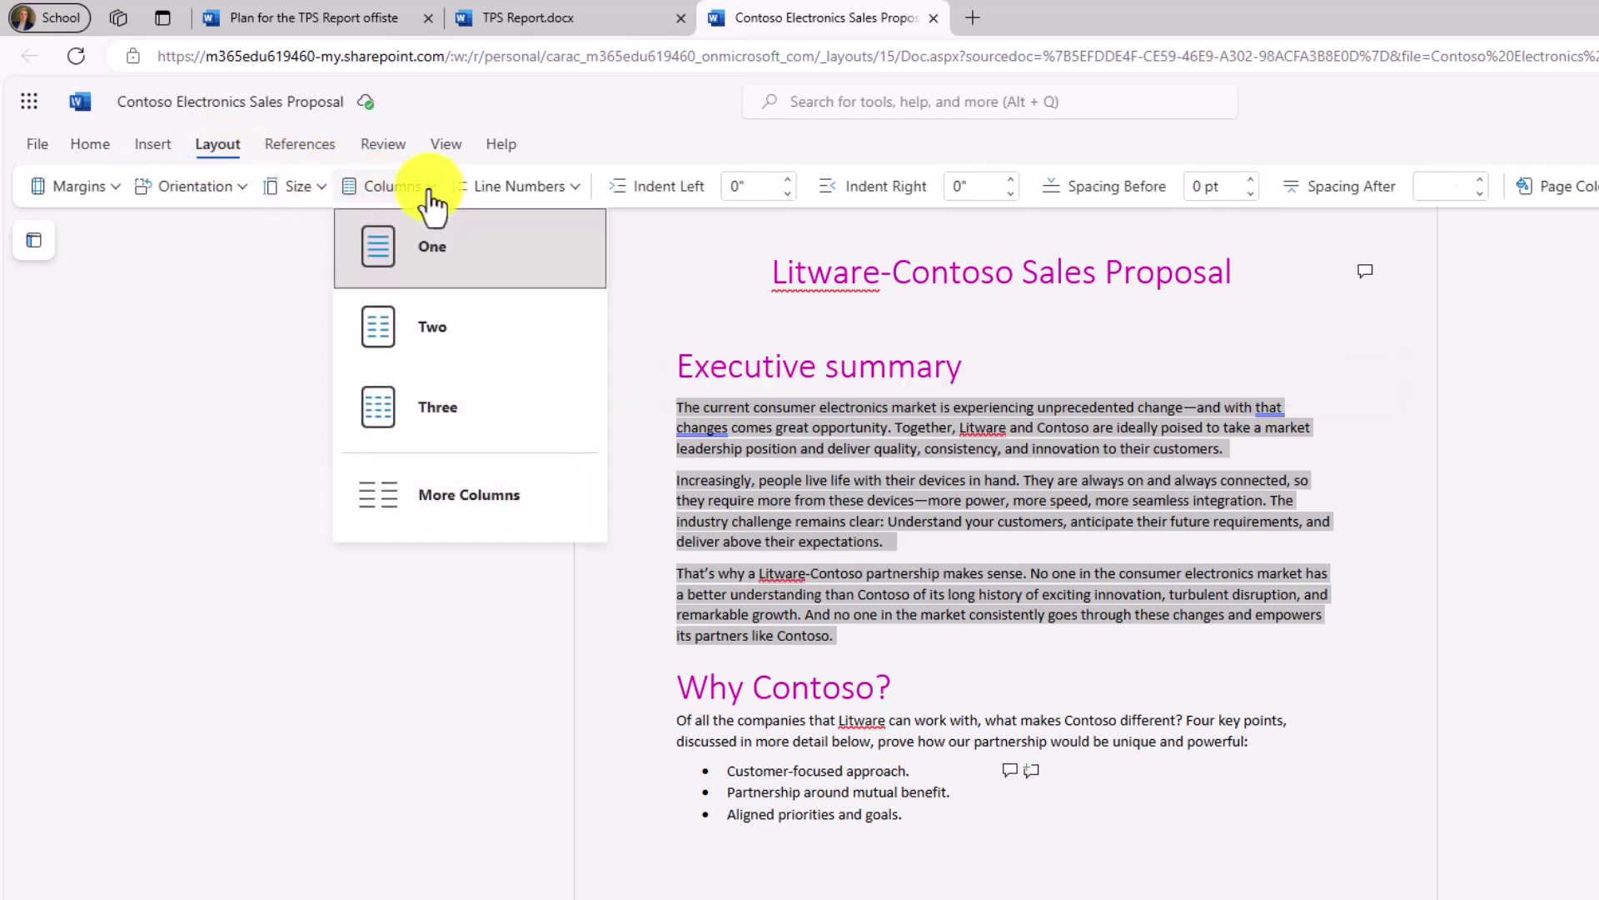
click(449, 325)
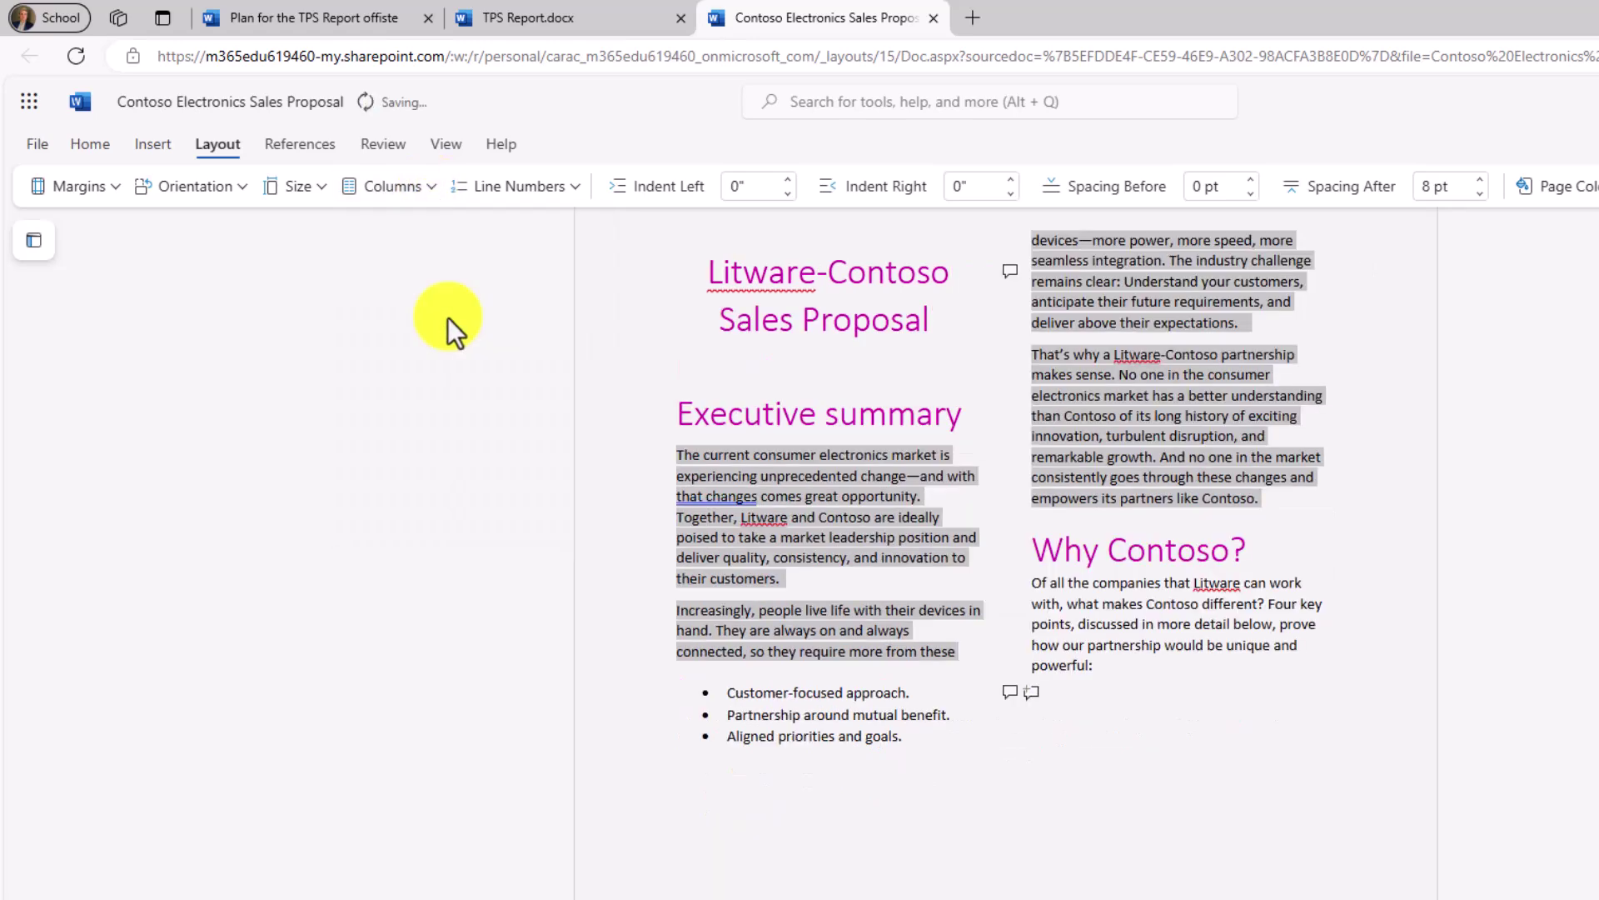
click(412, 194)
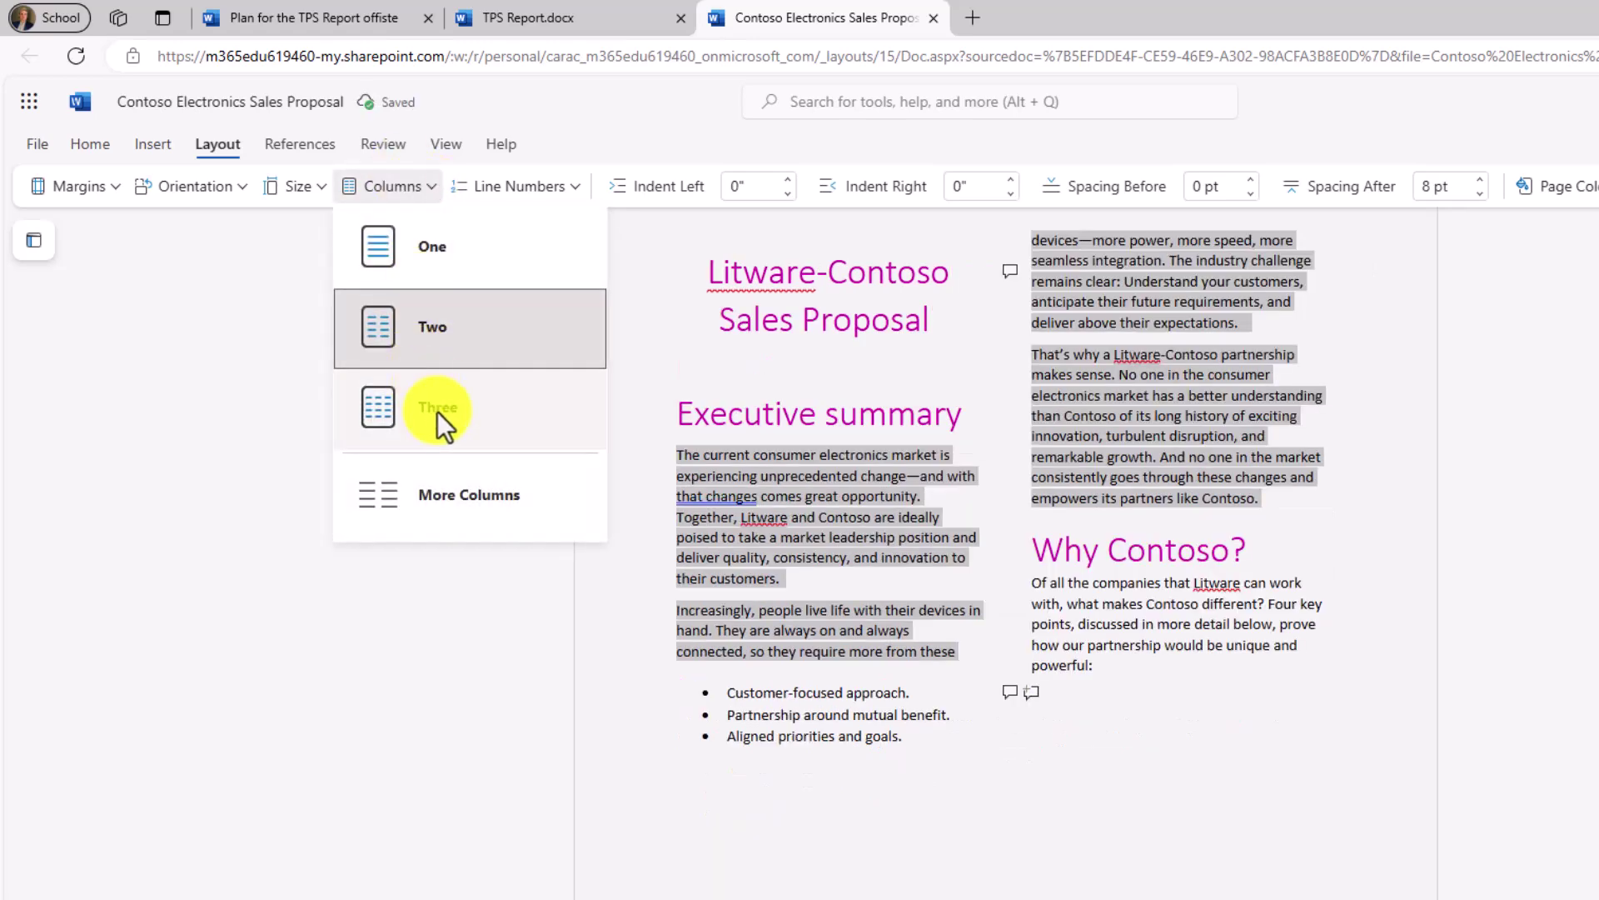
click(438, 412)
click(398, 198)
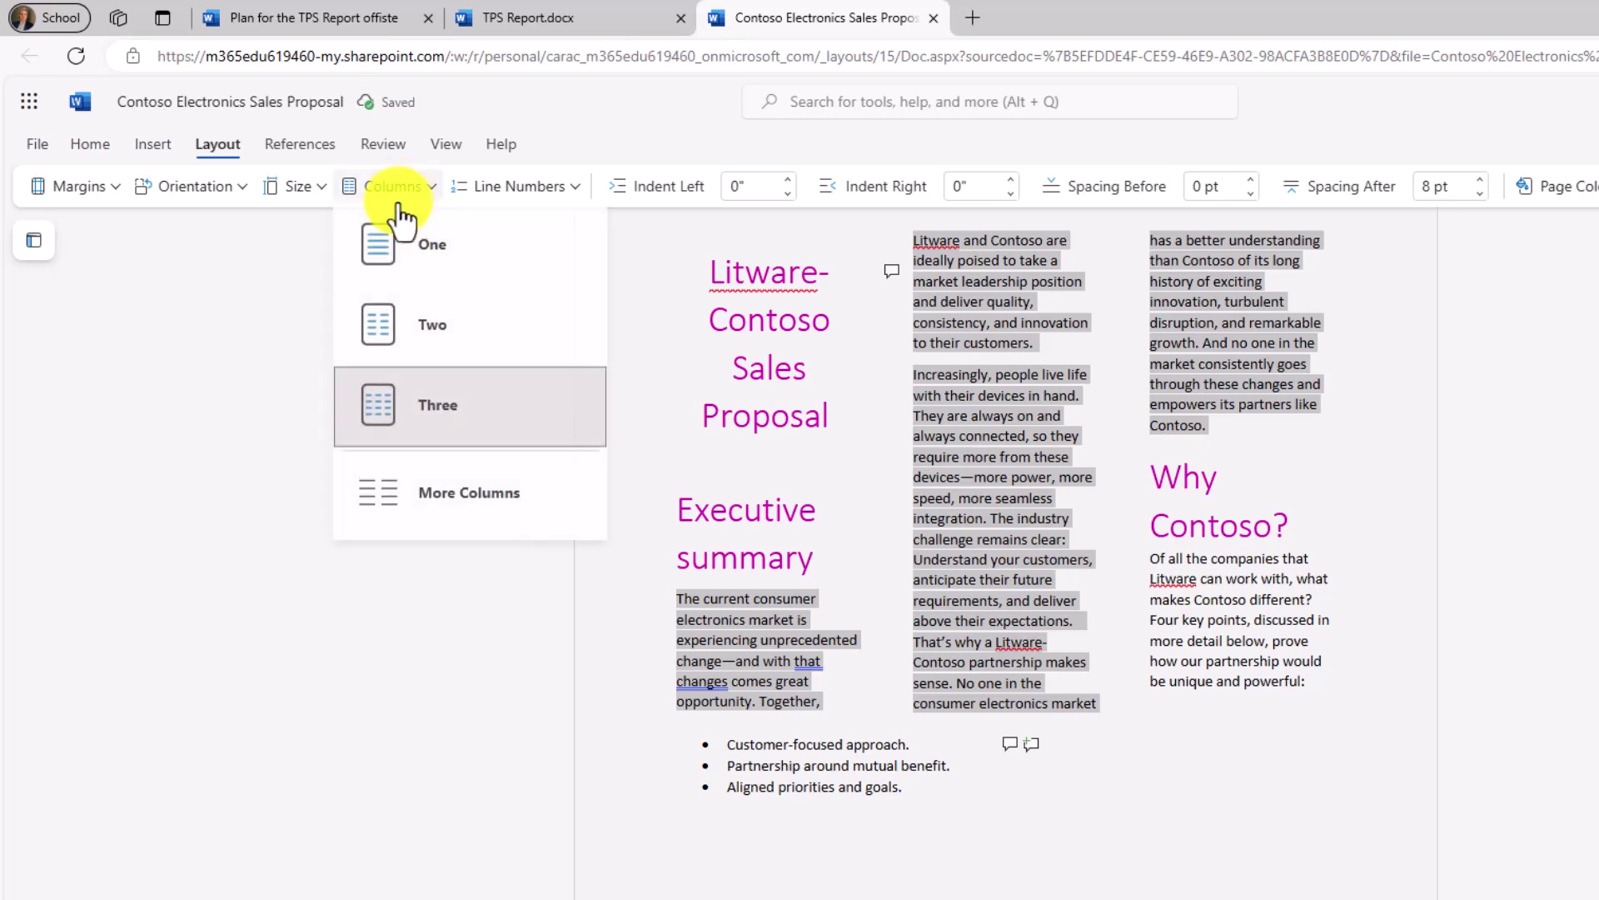
click(456, 501)
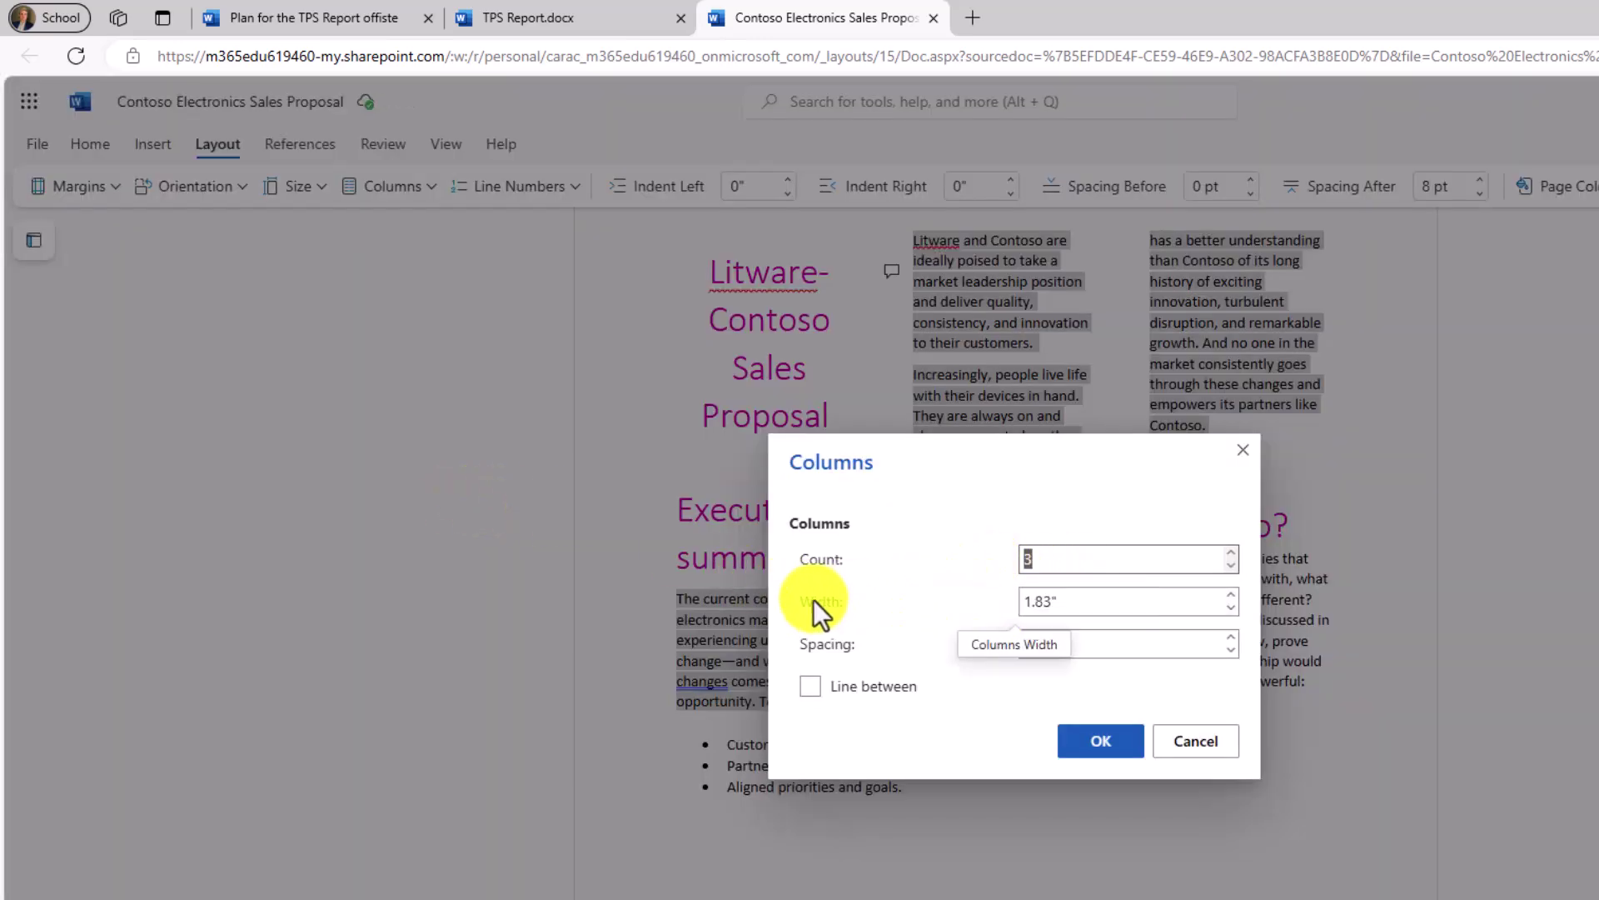
click(1196, 742)
key(ctrl+z)
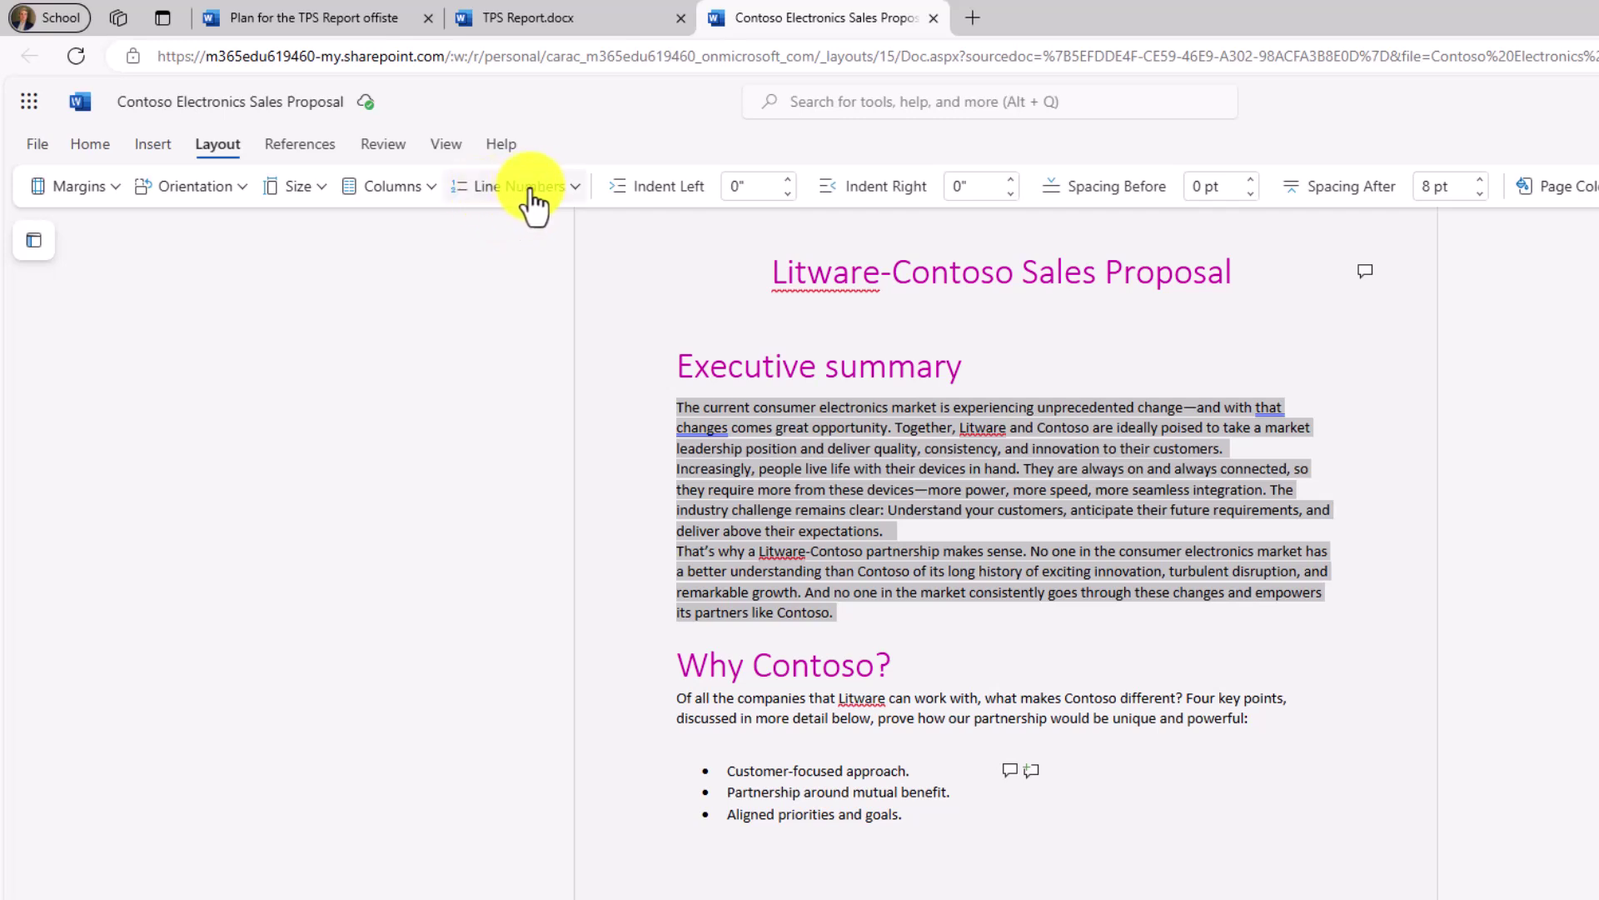
- Add line numbering to the Sales Proposal through Line Numbering Options, starting at 1 for every line
click(548, 200)
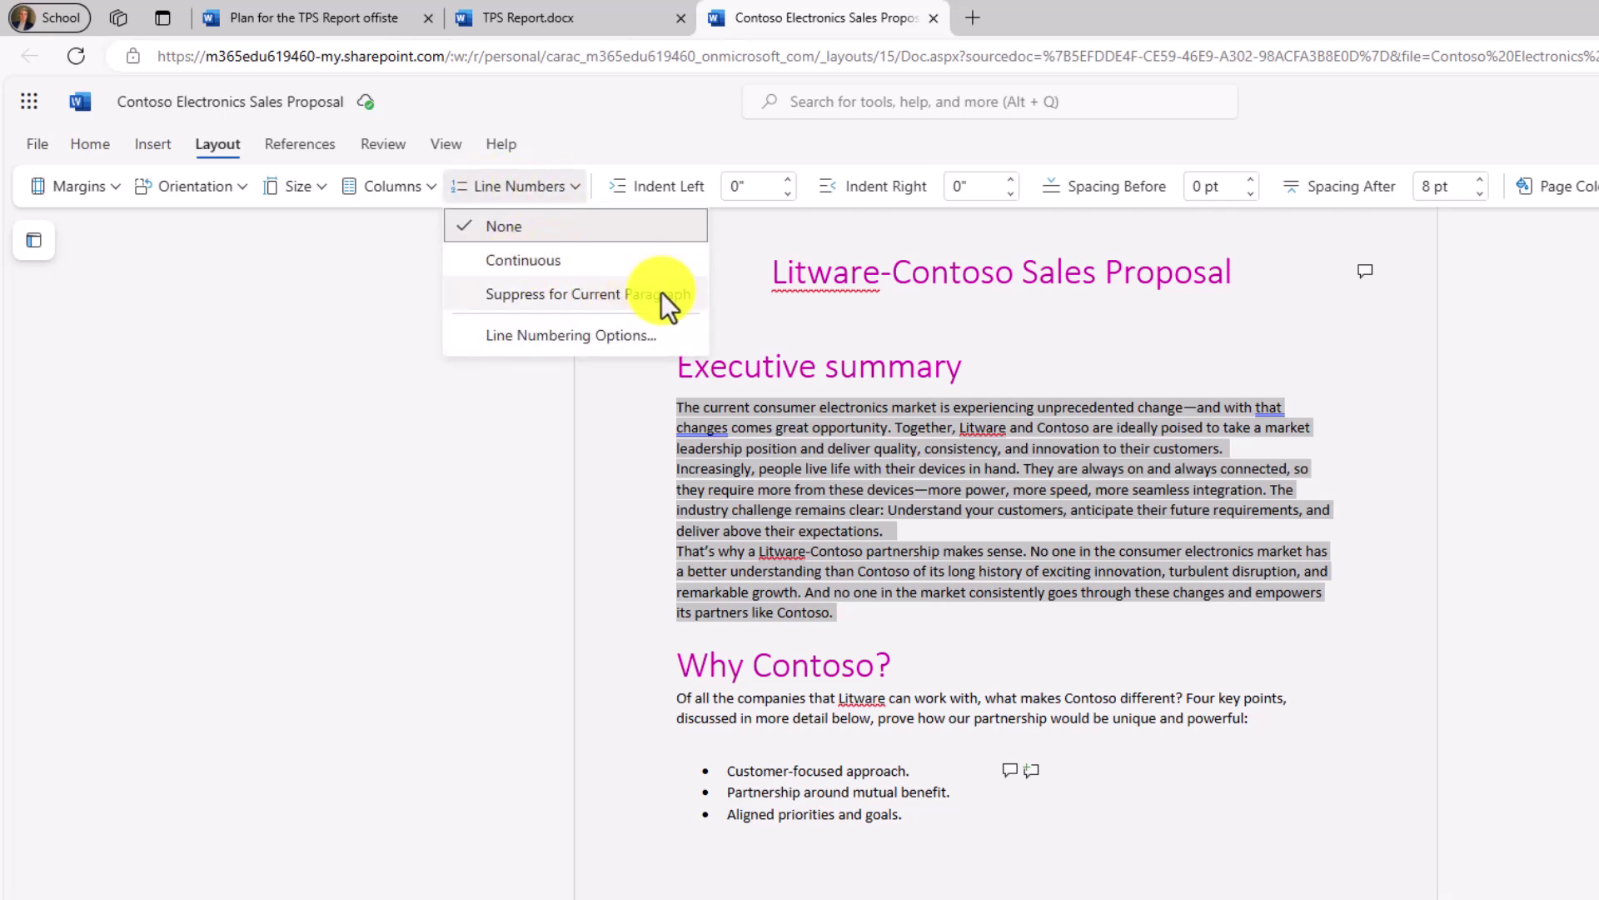
click(544, 346)
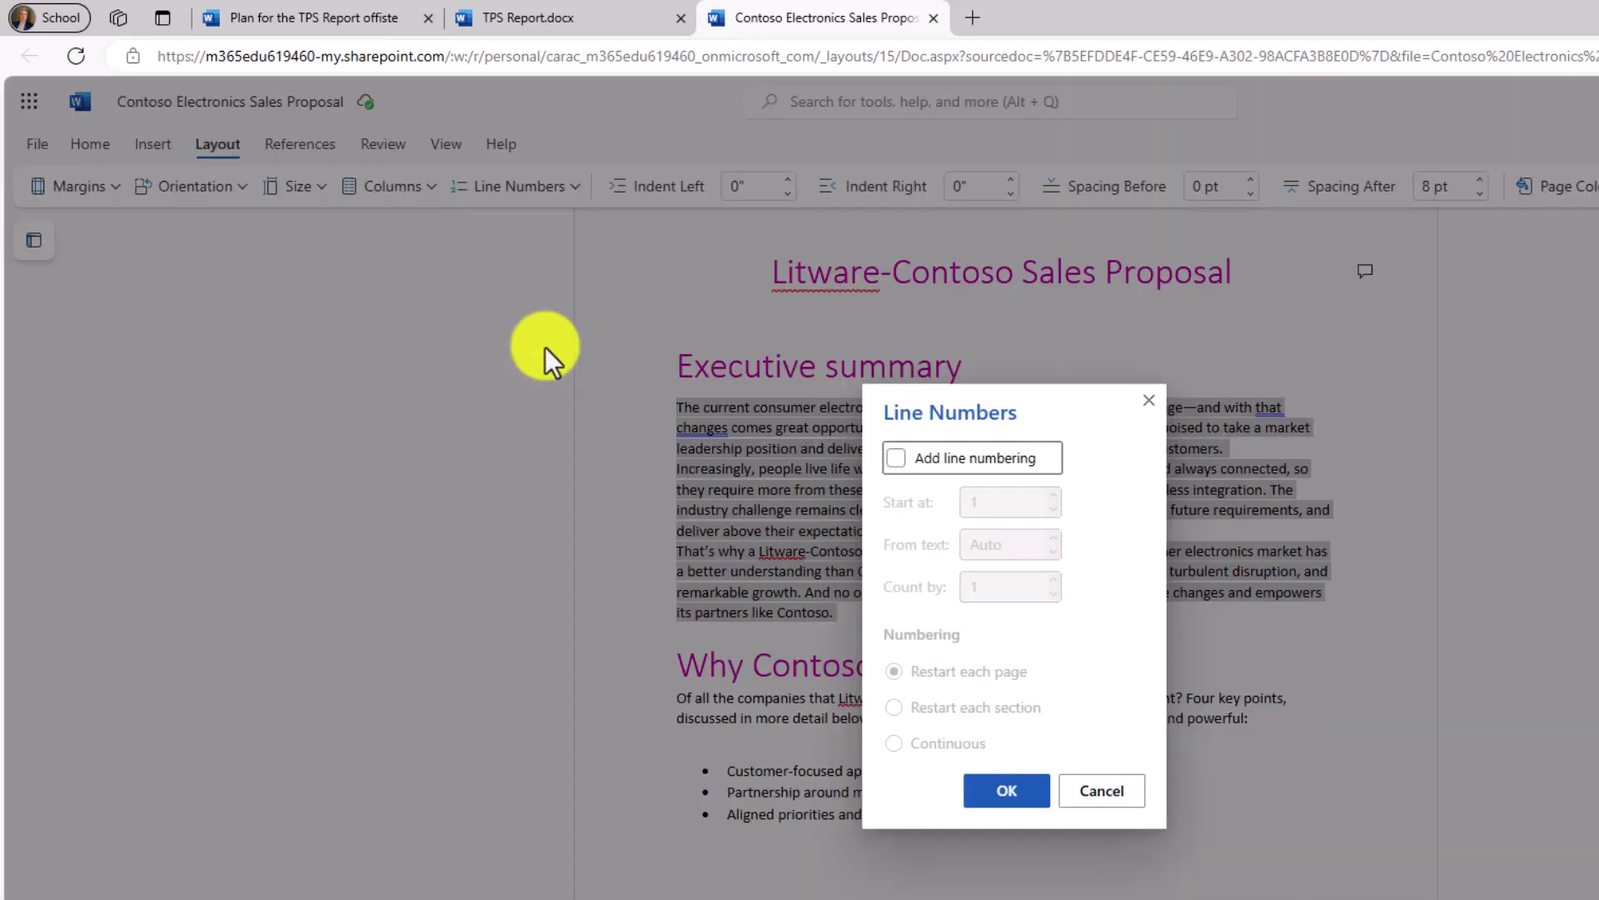
click(892, 458)
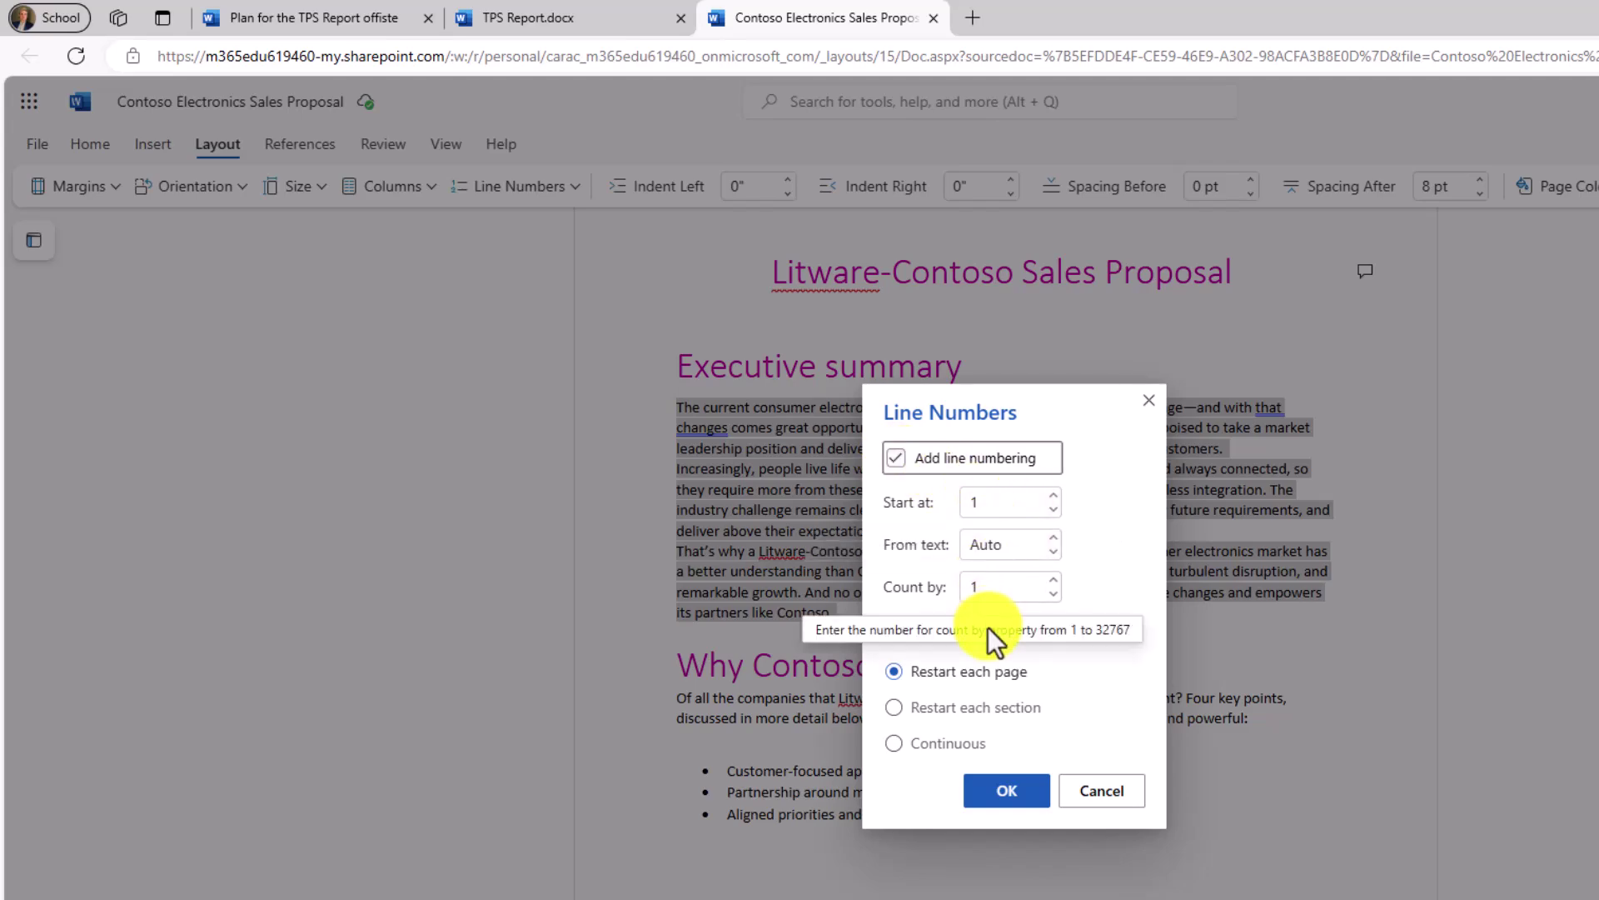
click(1016, 786)
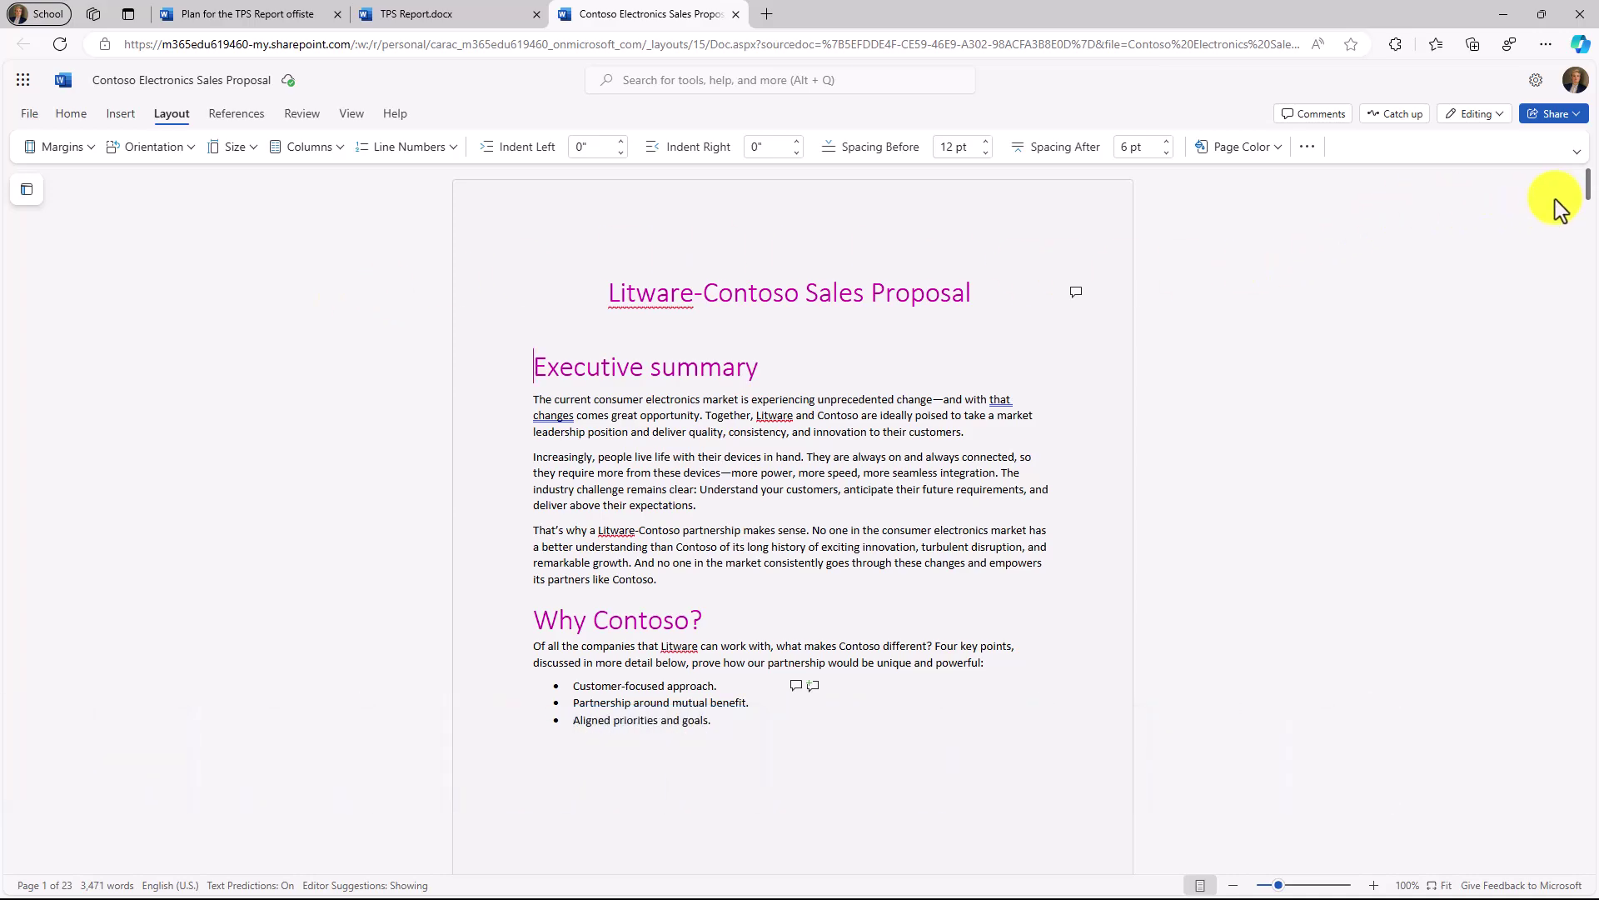
- Jump via the headings outline to 'What you get with Contoso', then 'Customer-focused approach'
drag(1588, 199, 1574, 168)
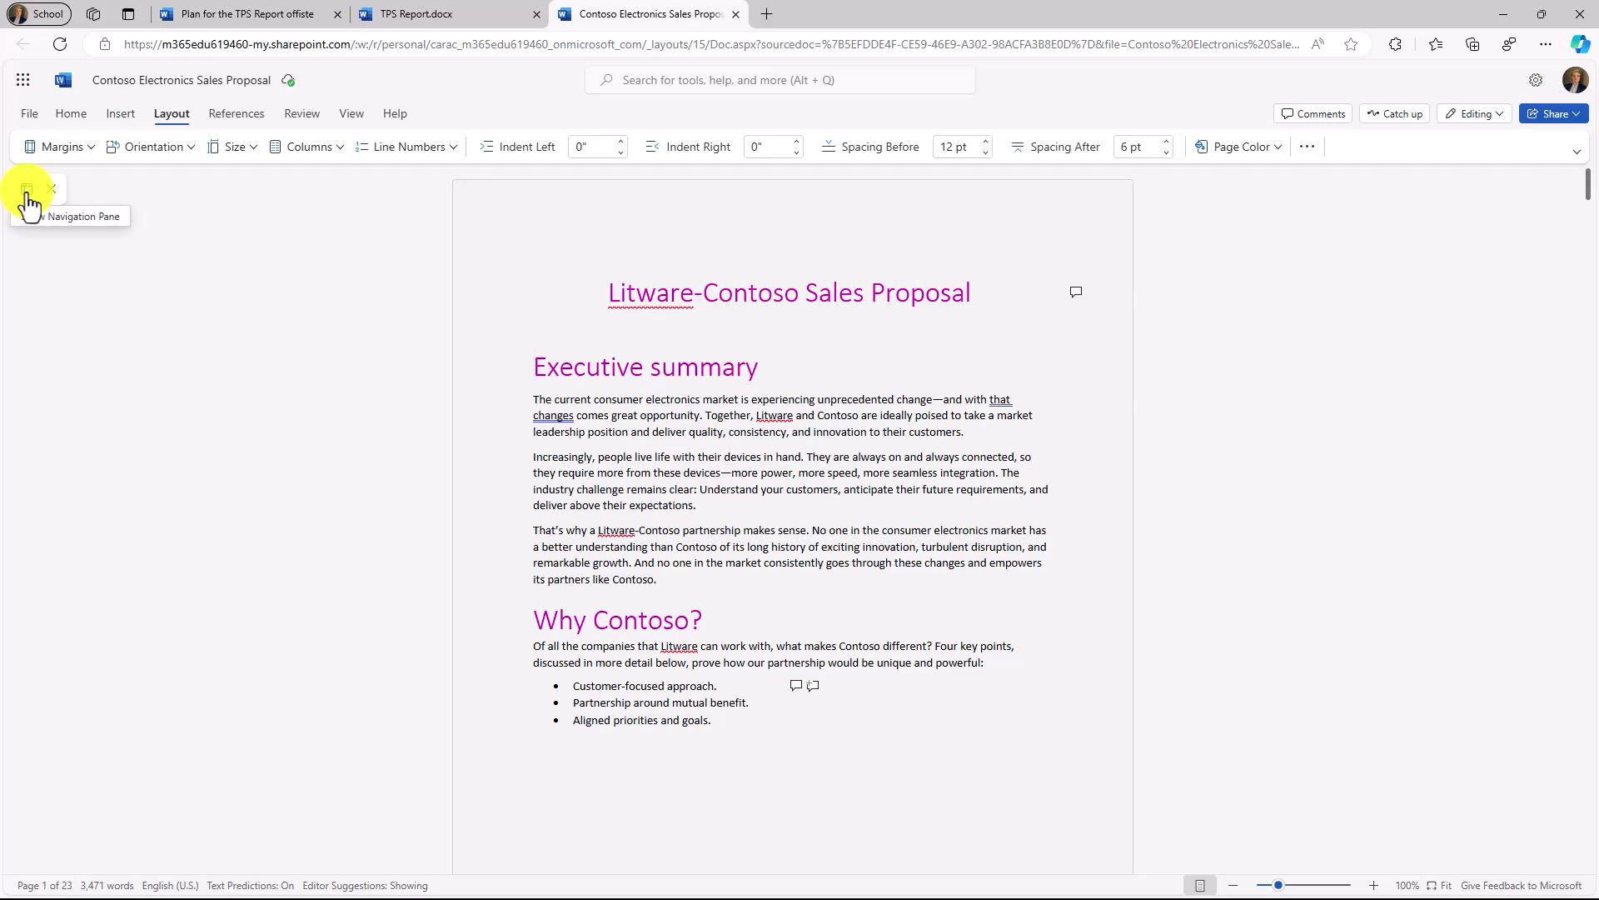
click(27, 199)
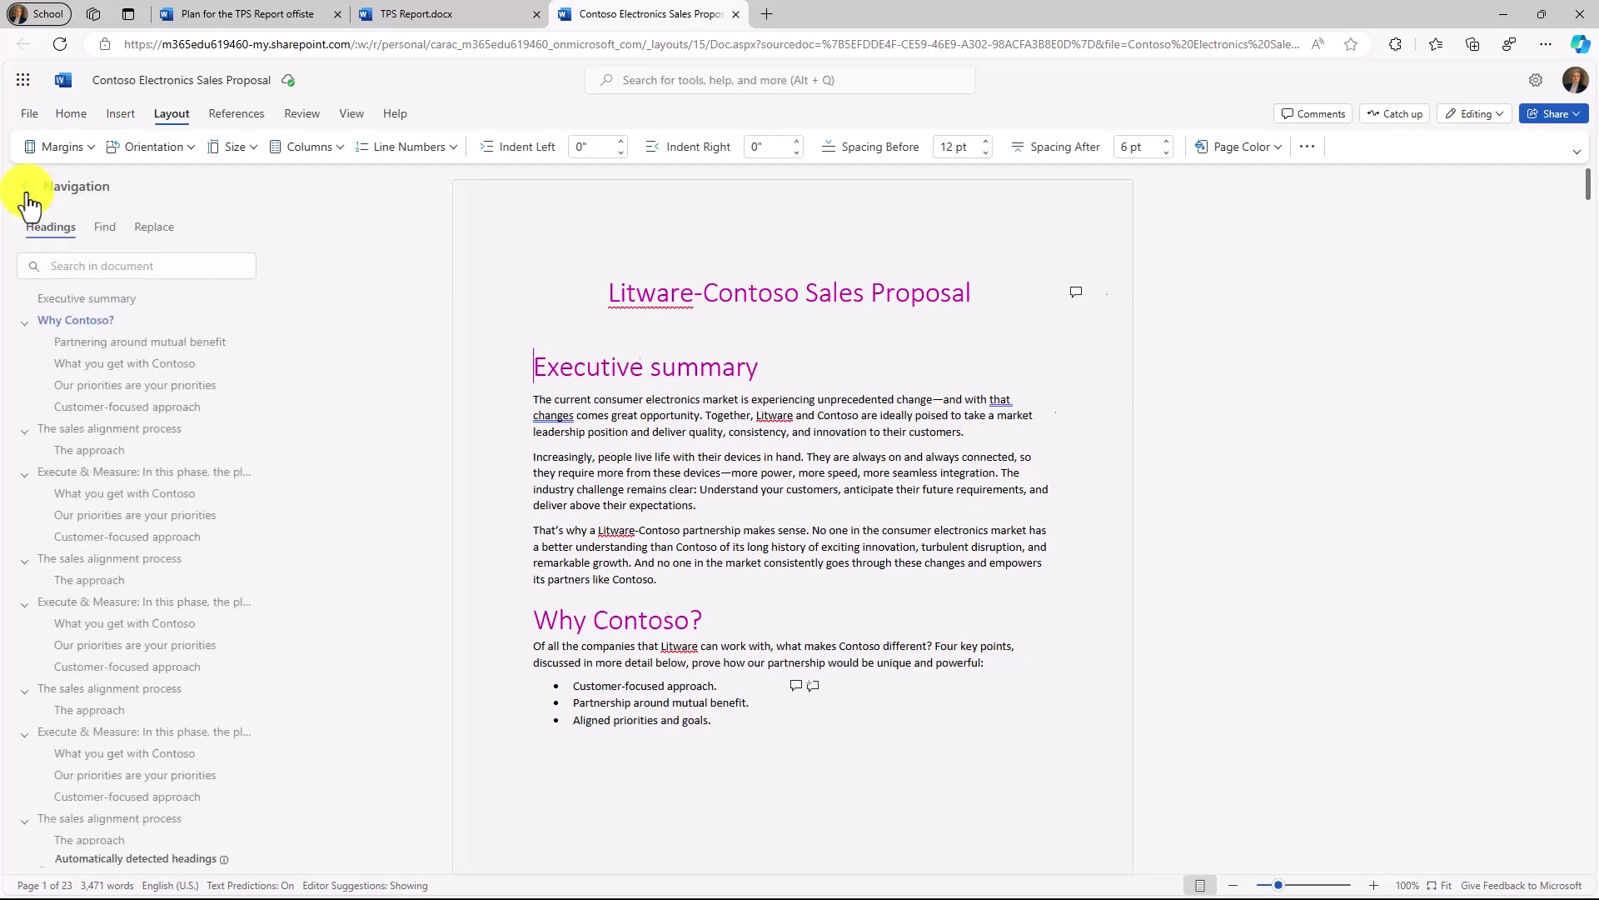
scroll(138, 616, down, 3)
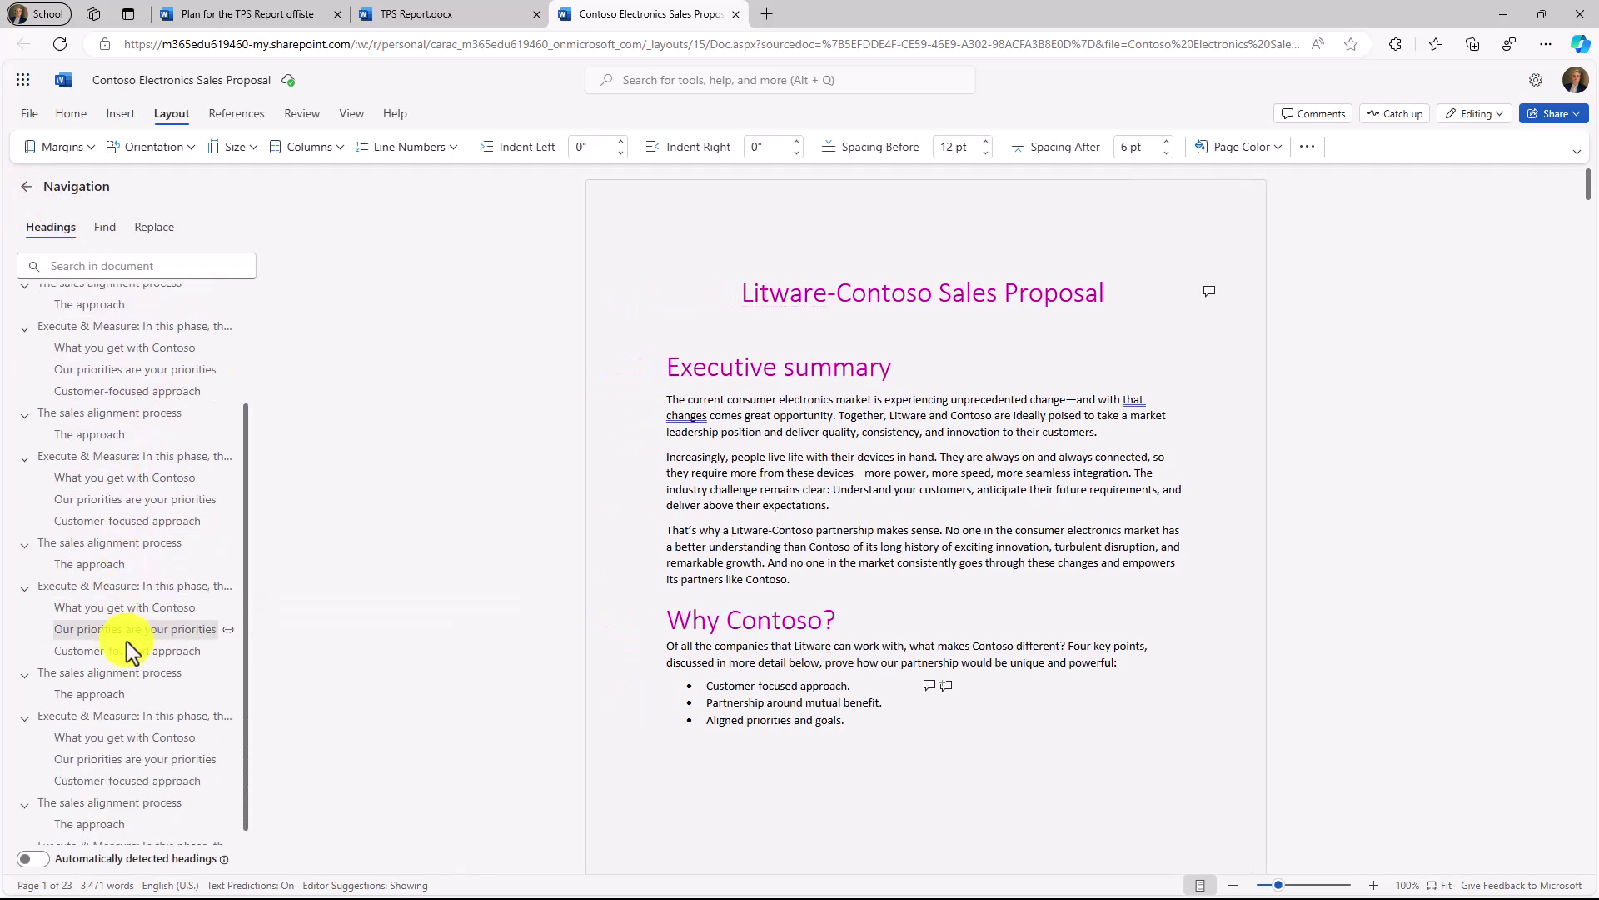
click(120, 726)
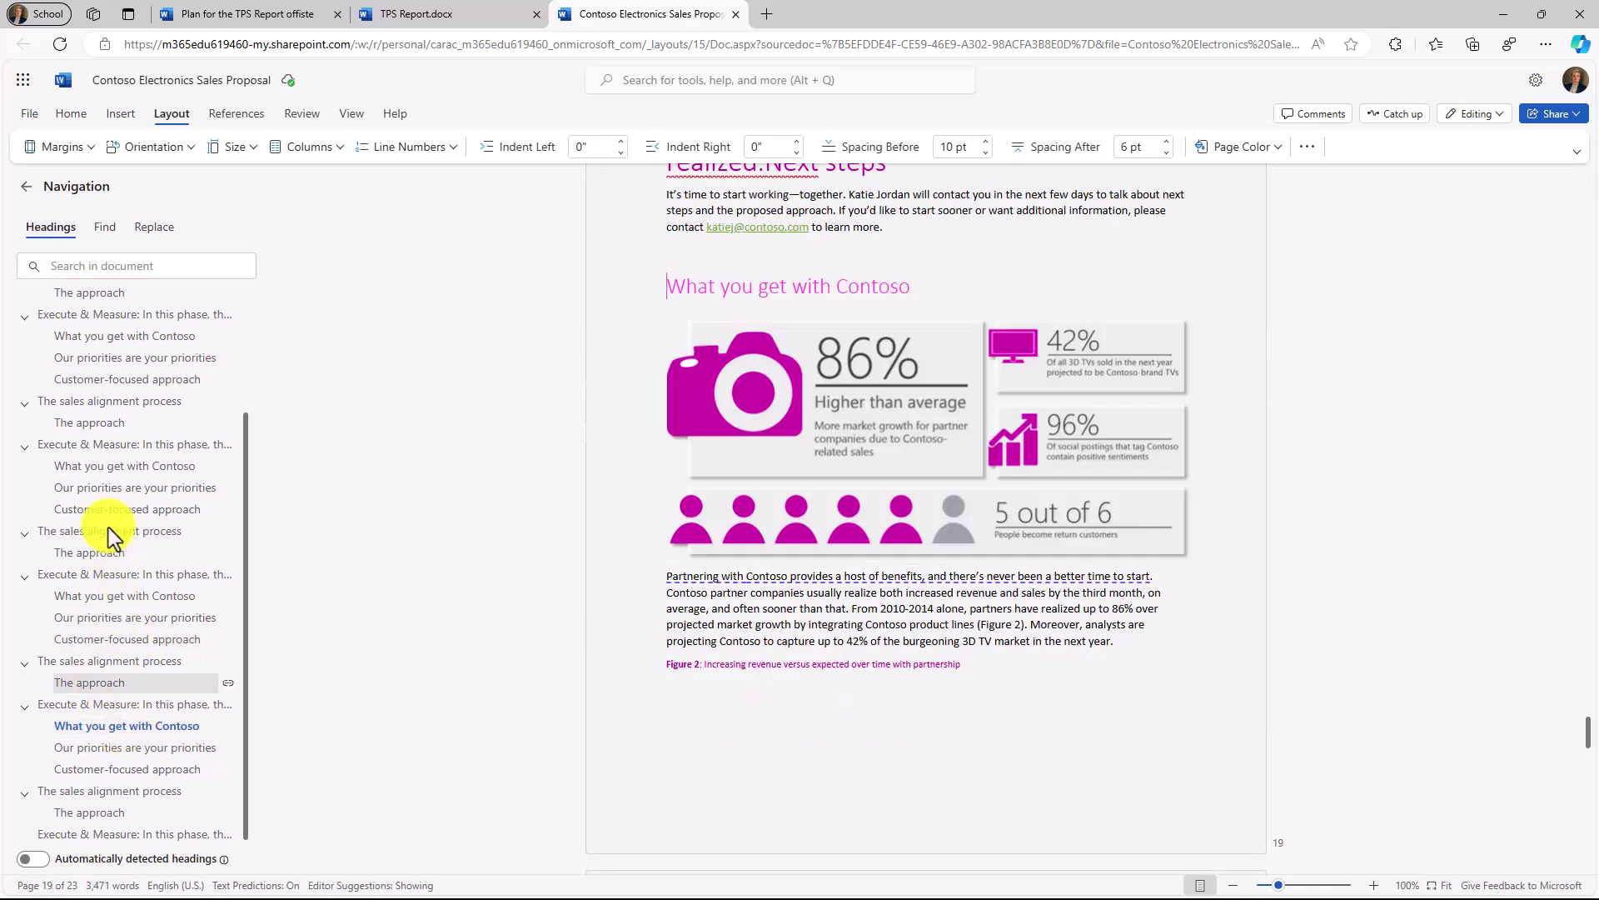
click(128, 507)
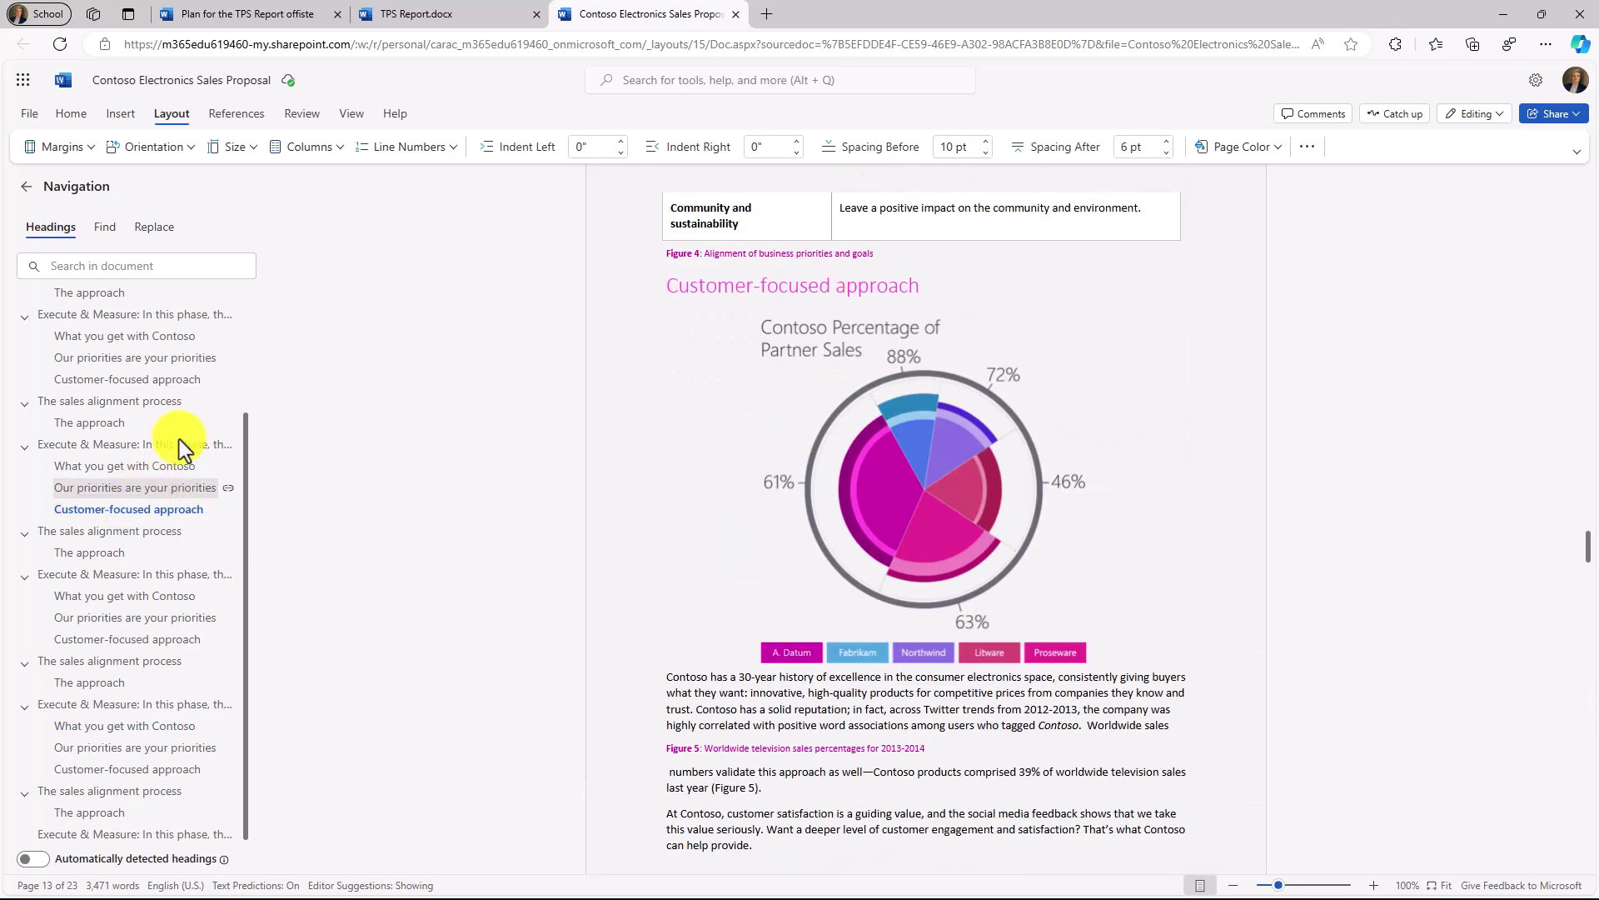
scroll(180, 433, up, 3)
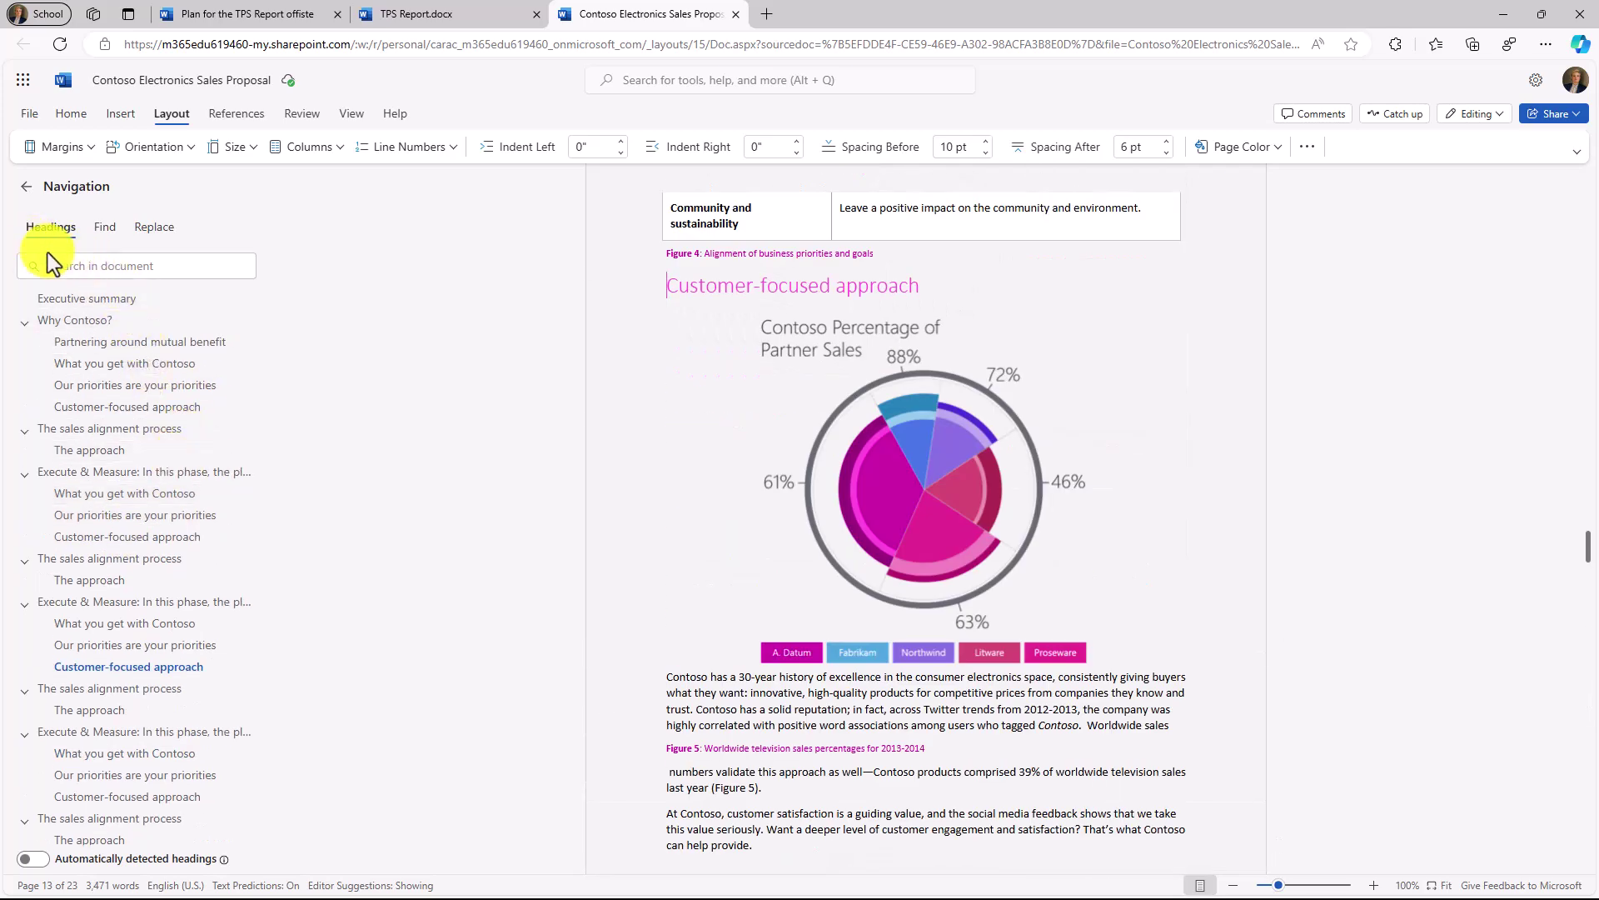
- Search for 'Contoso', step through three matches, view Replace and Headings, then close the pane
click(94, 266)
text(Contoso)
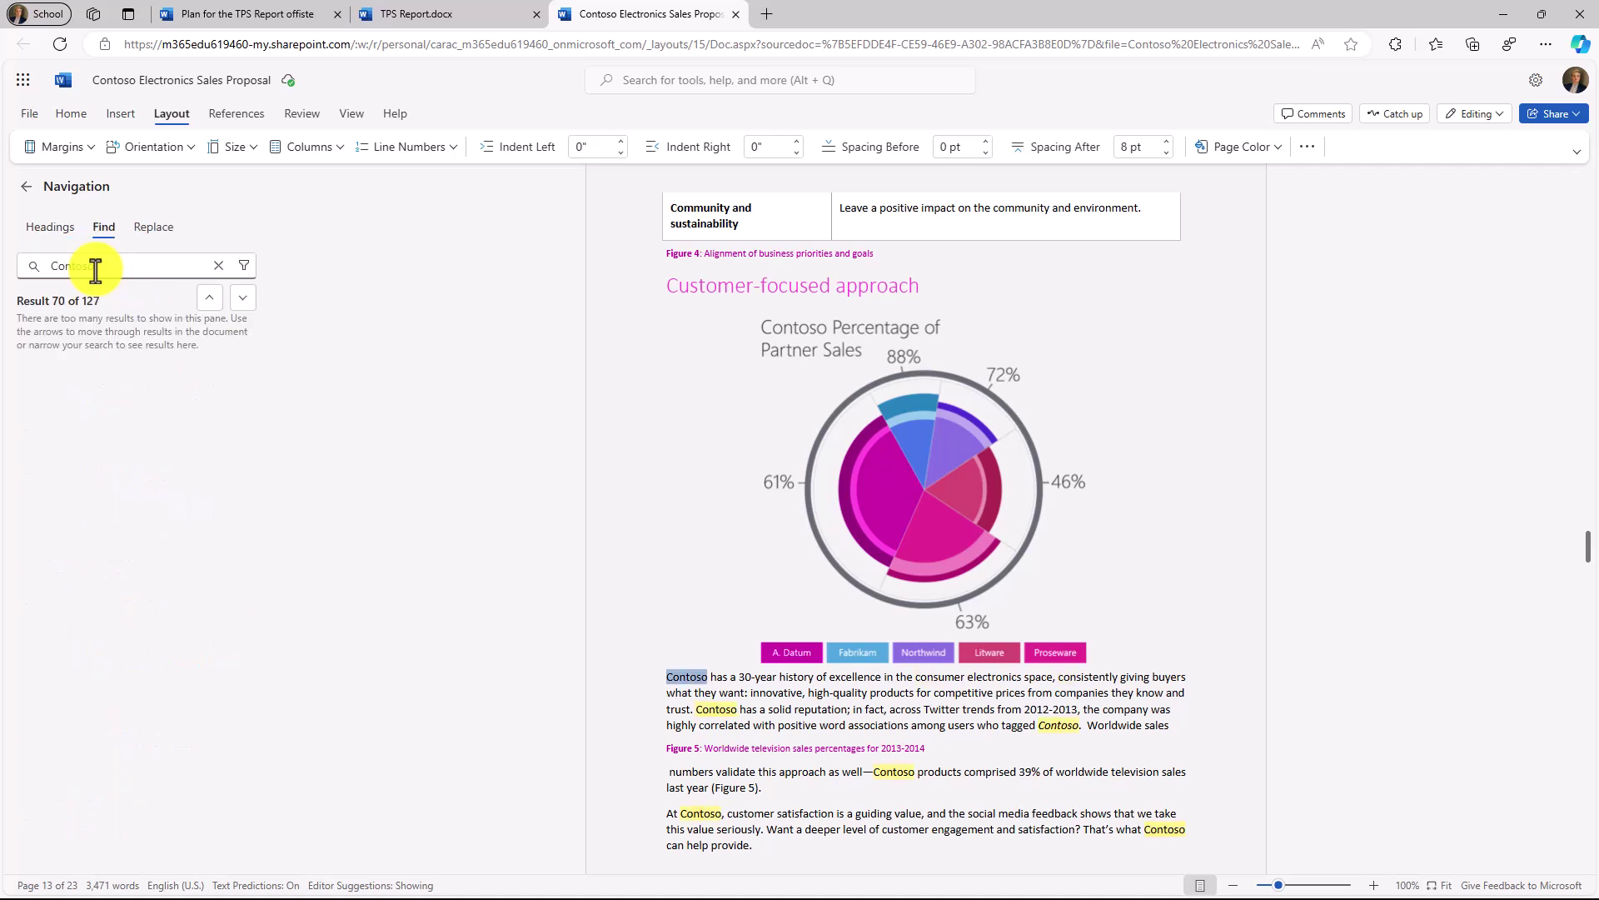
click(243, 298)
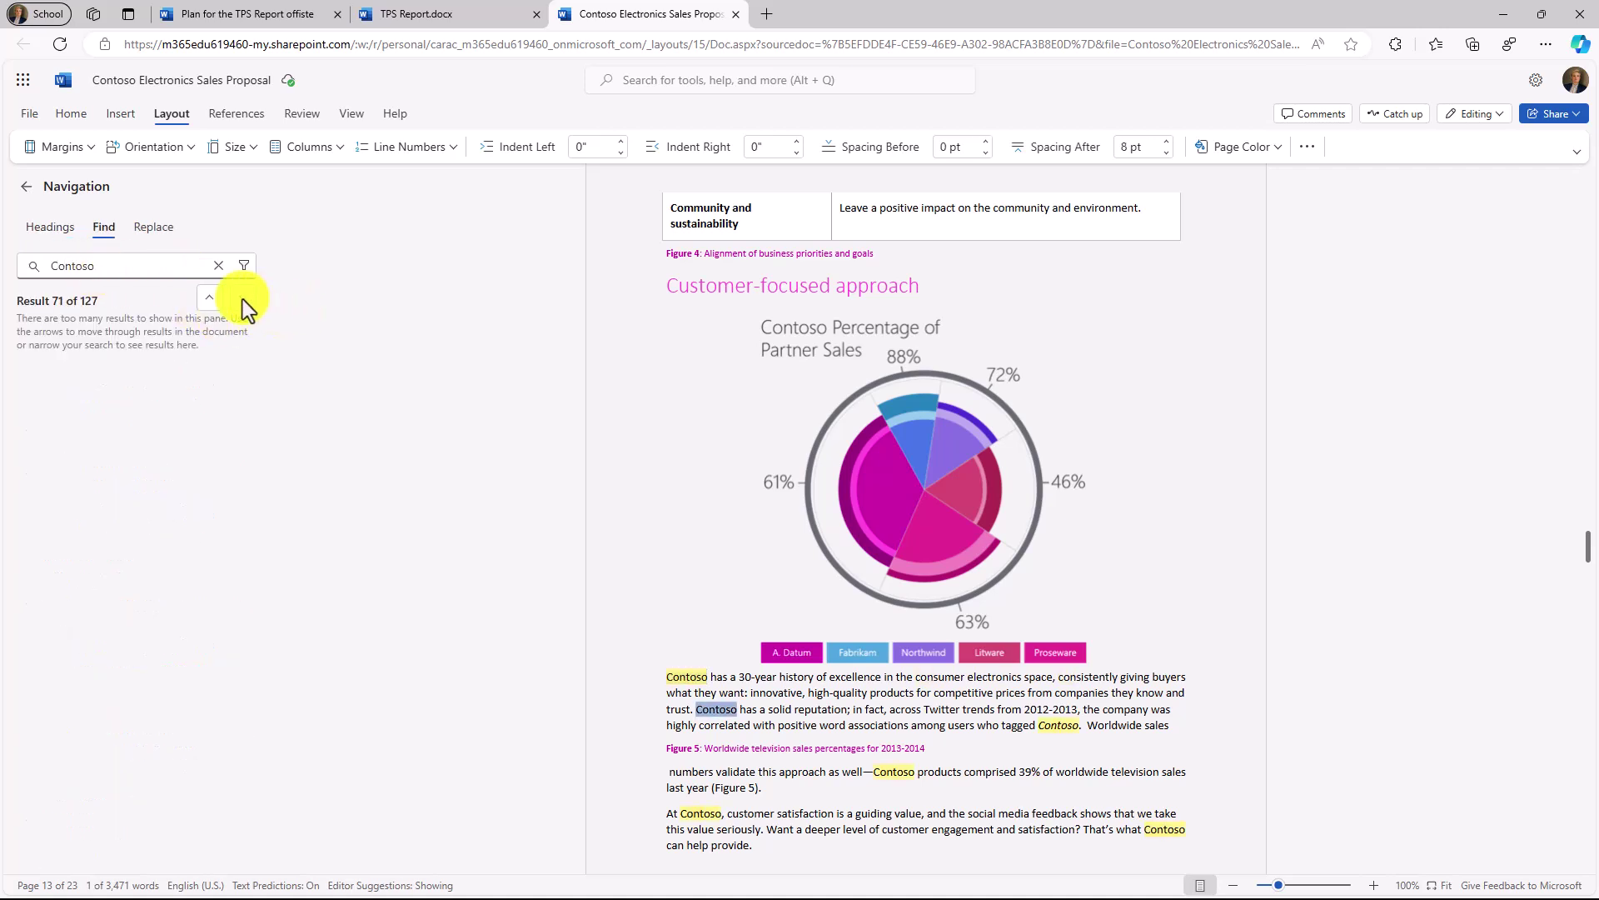
click(243, 298)
click(242, 299)
click(152, 228)
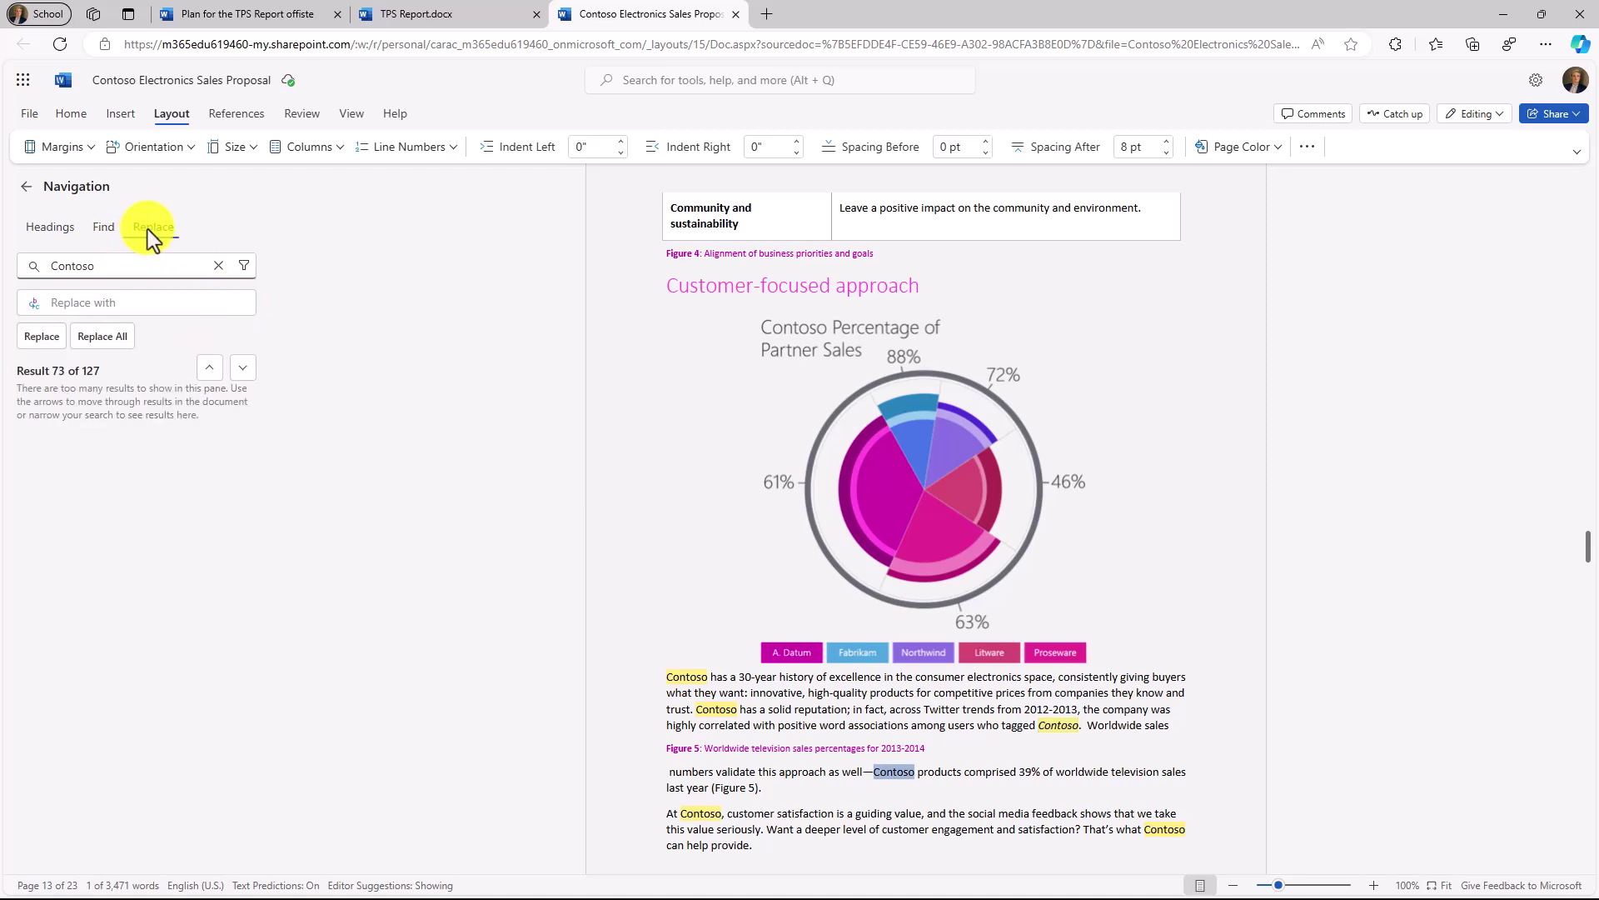
click(53, 227)
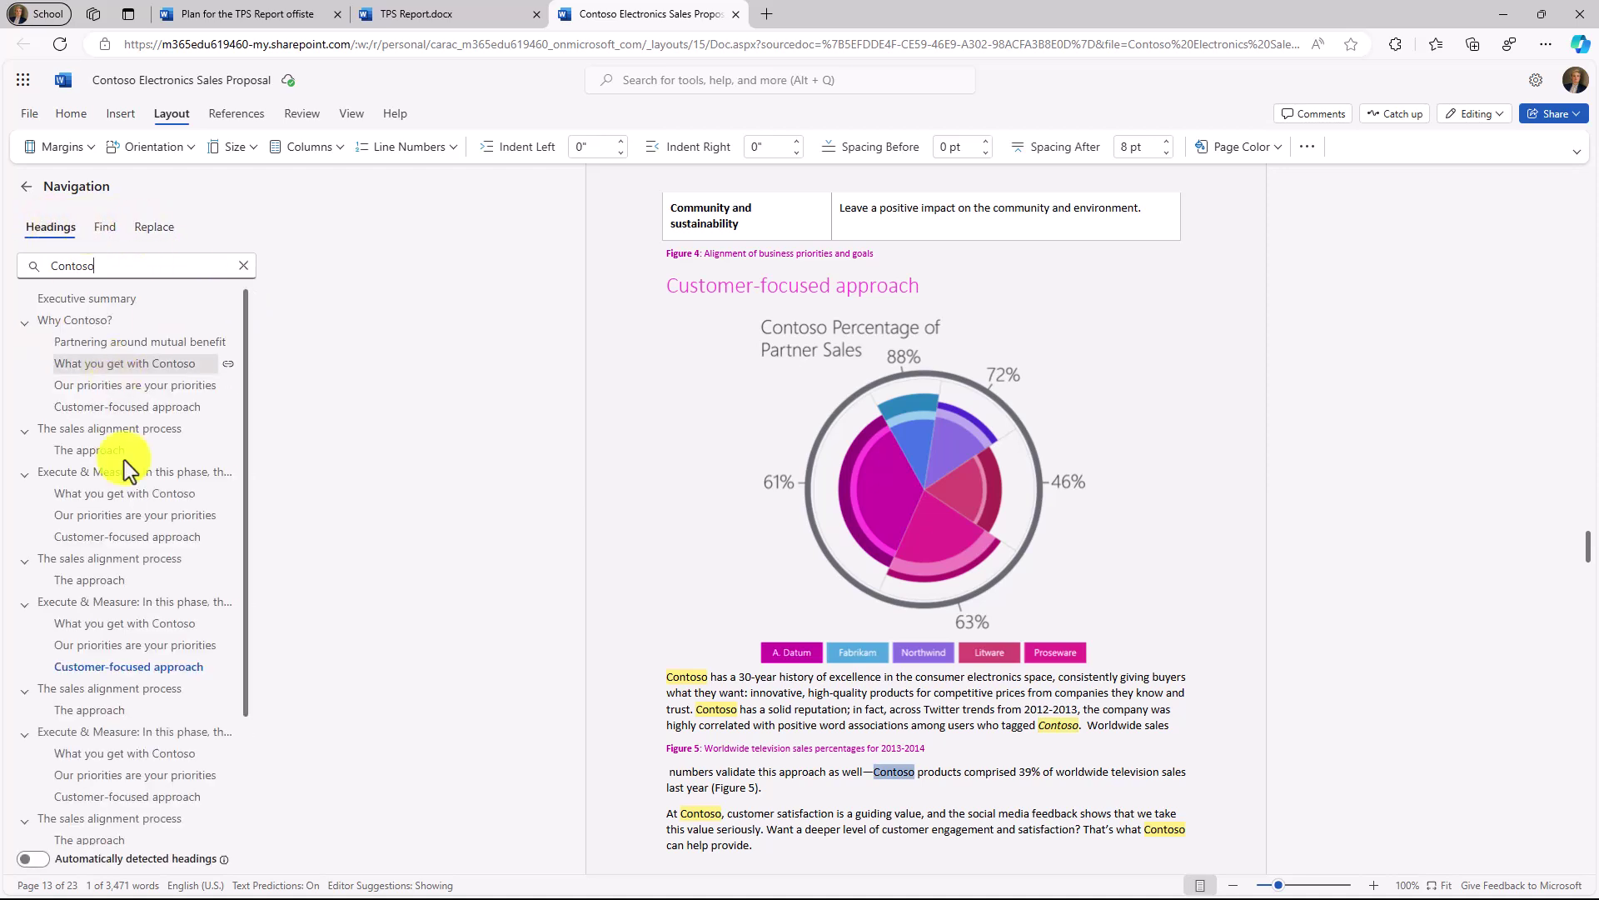
click(21, 193)
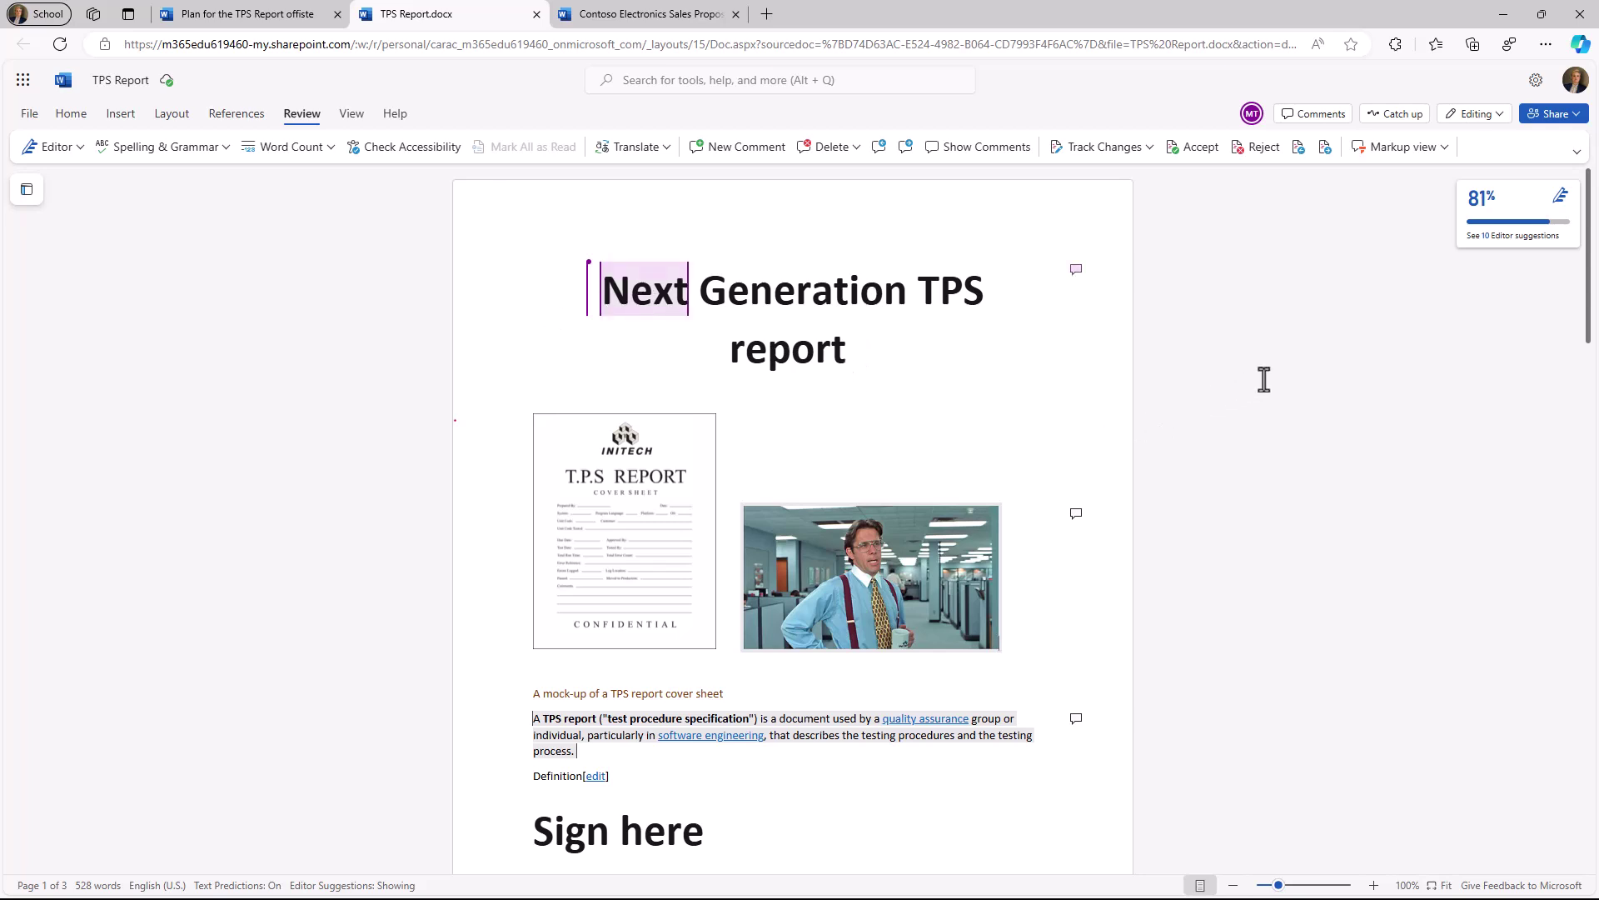
- Filter the TPS Report comments to Resolved only, then Active only, then reset all filters
click(1321, 119)
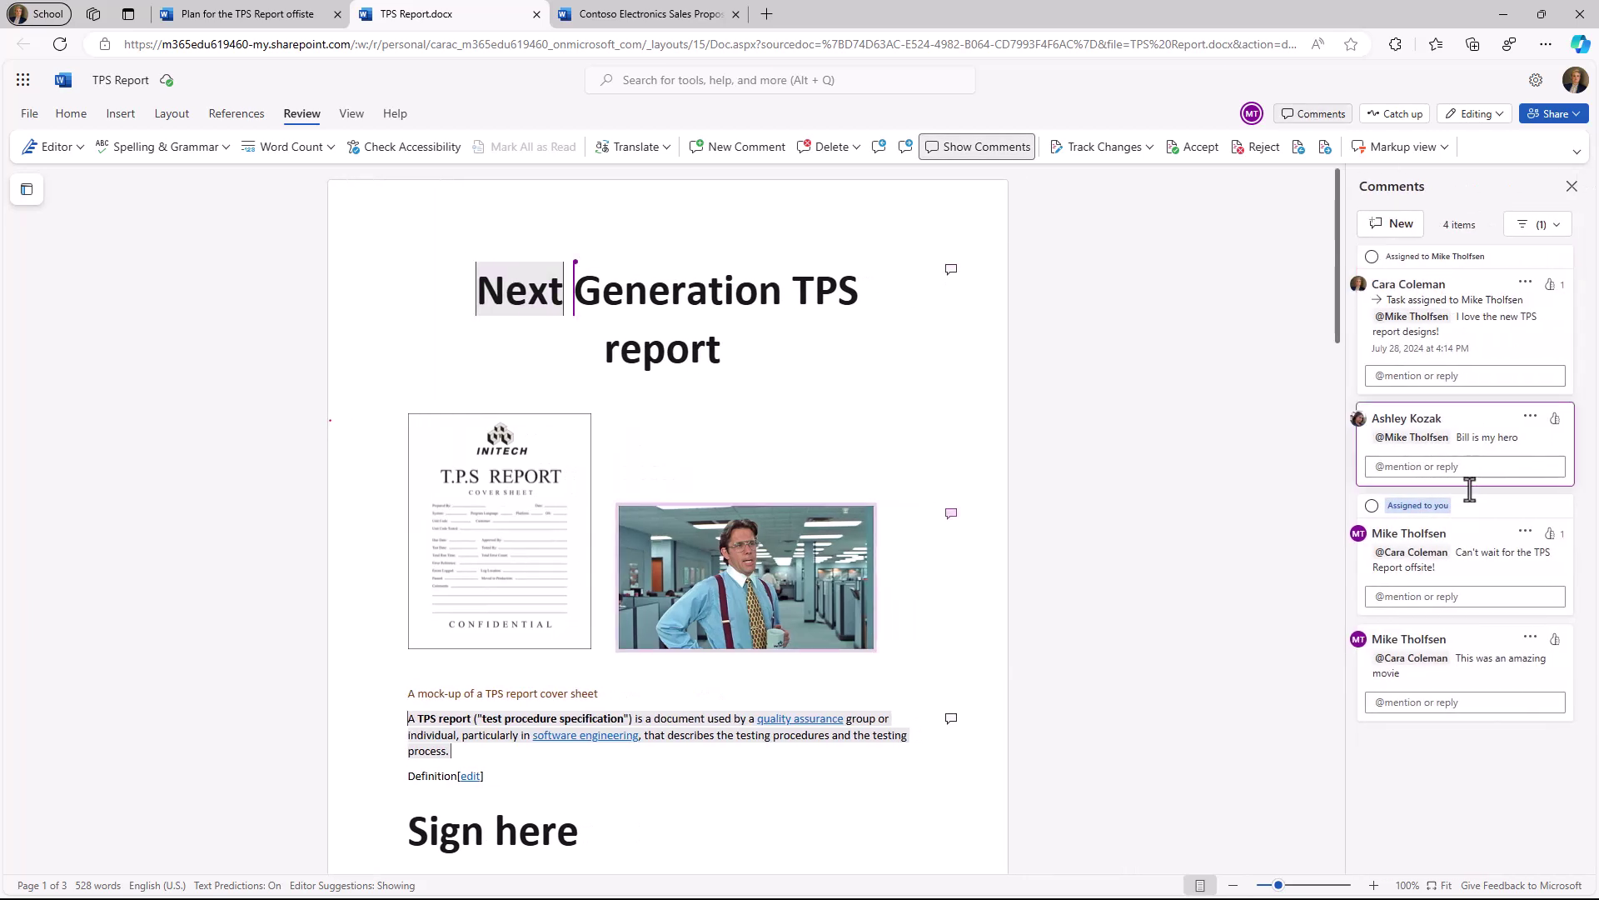
click(1557, 227)
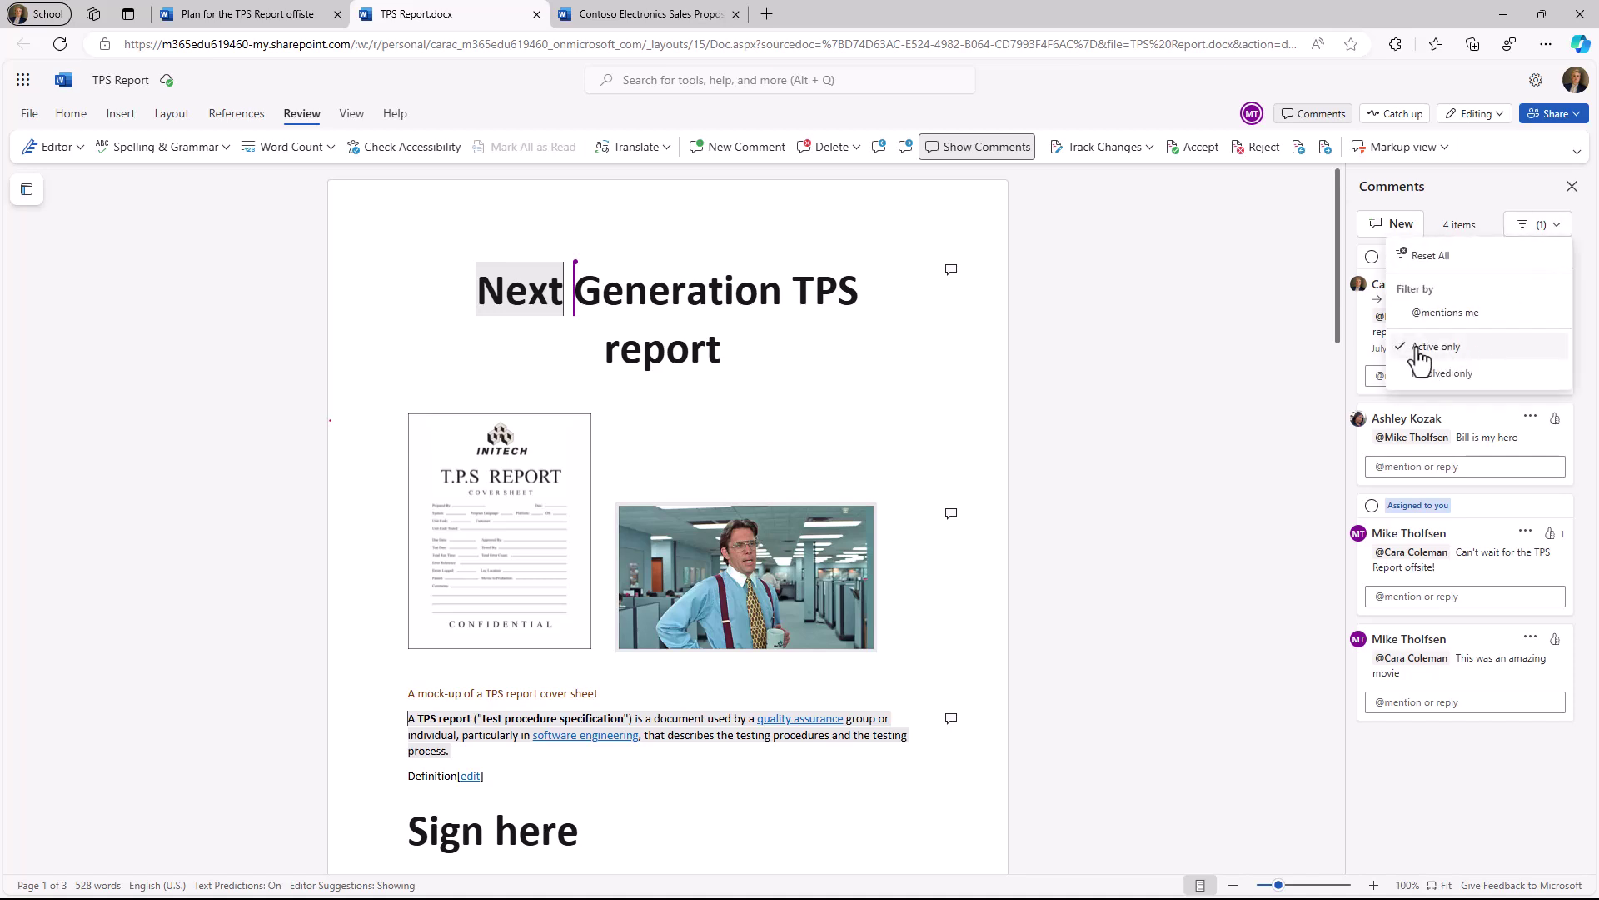
click(1460, 385)
click(1481, 456)
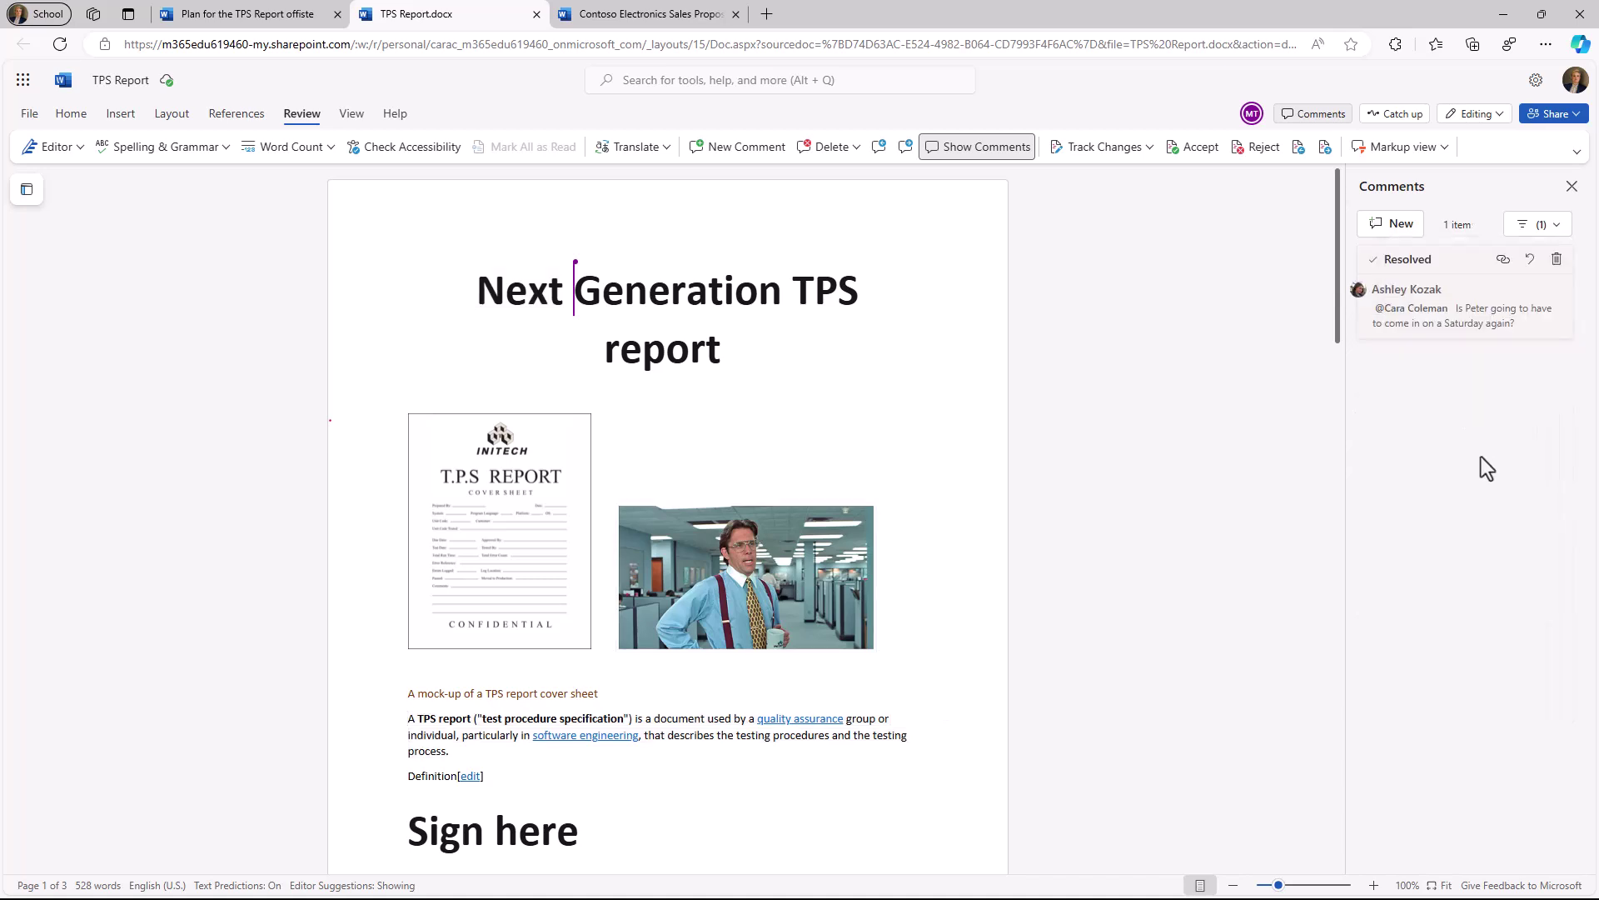
click(1541, 224)
click(1438, 348)
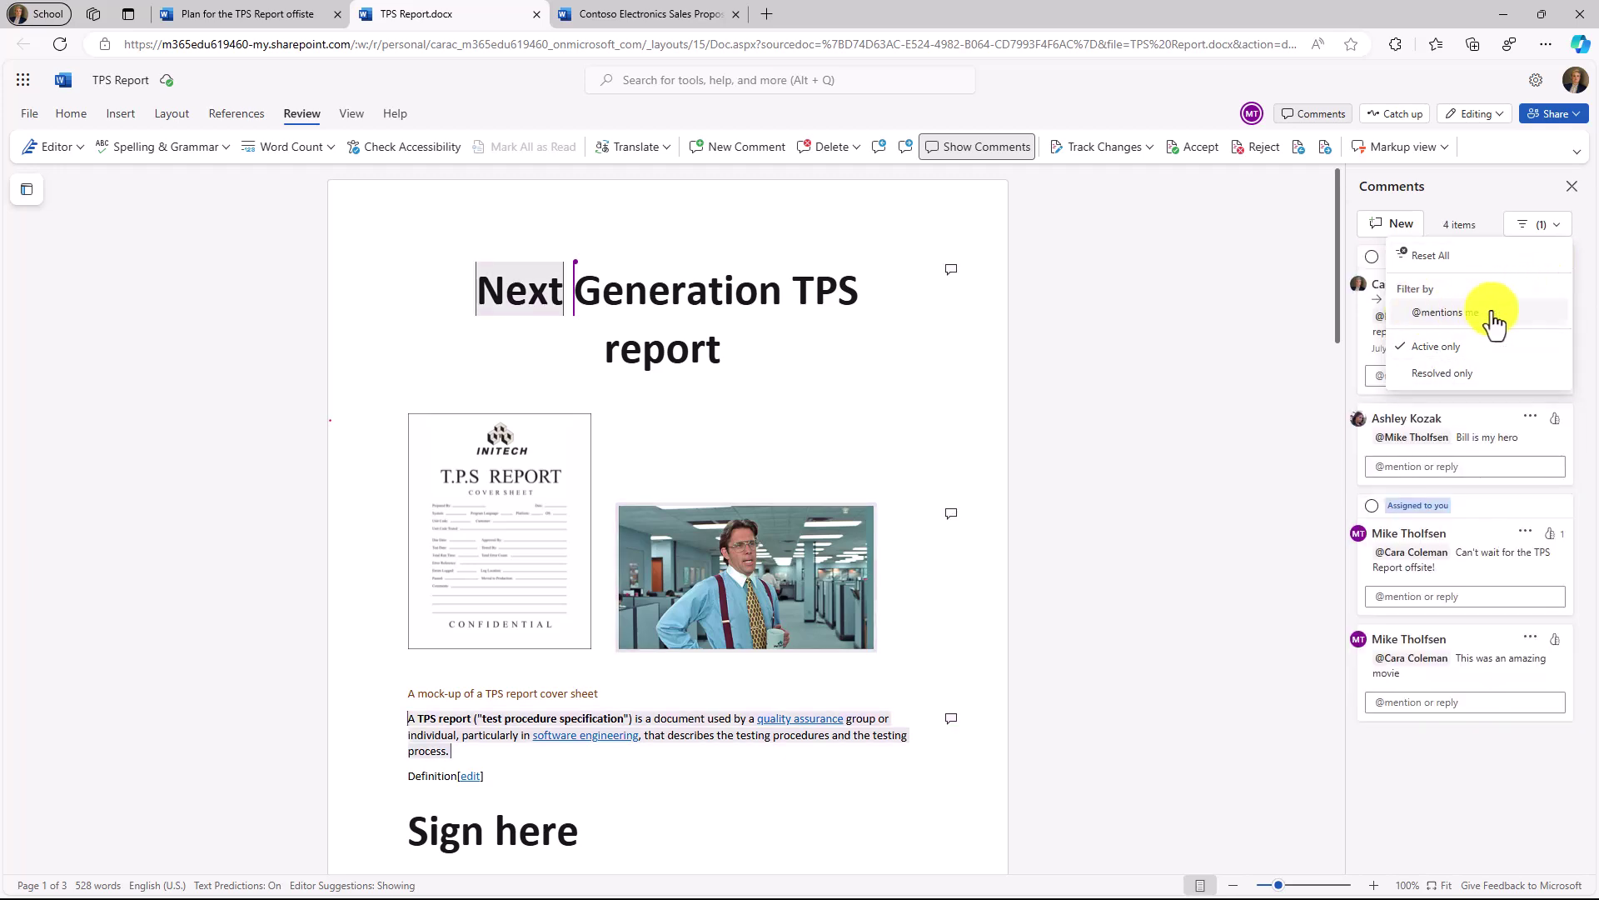
click(1424, 258)
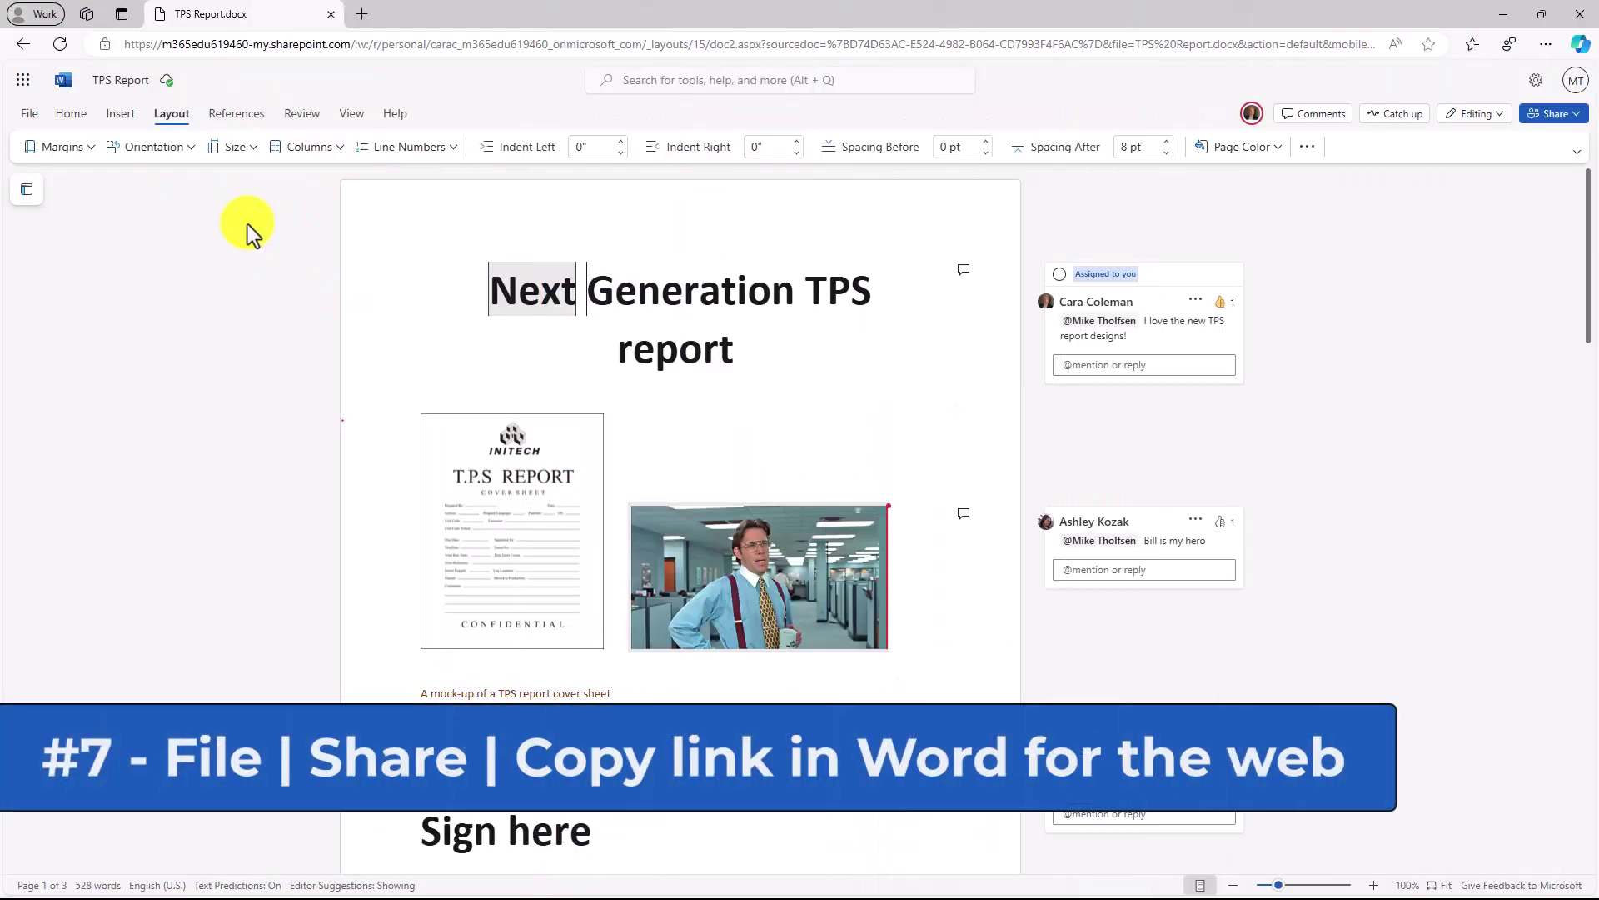
- Copy a link to the TPS Report document from File > Share
click(28, 118)
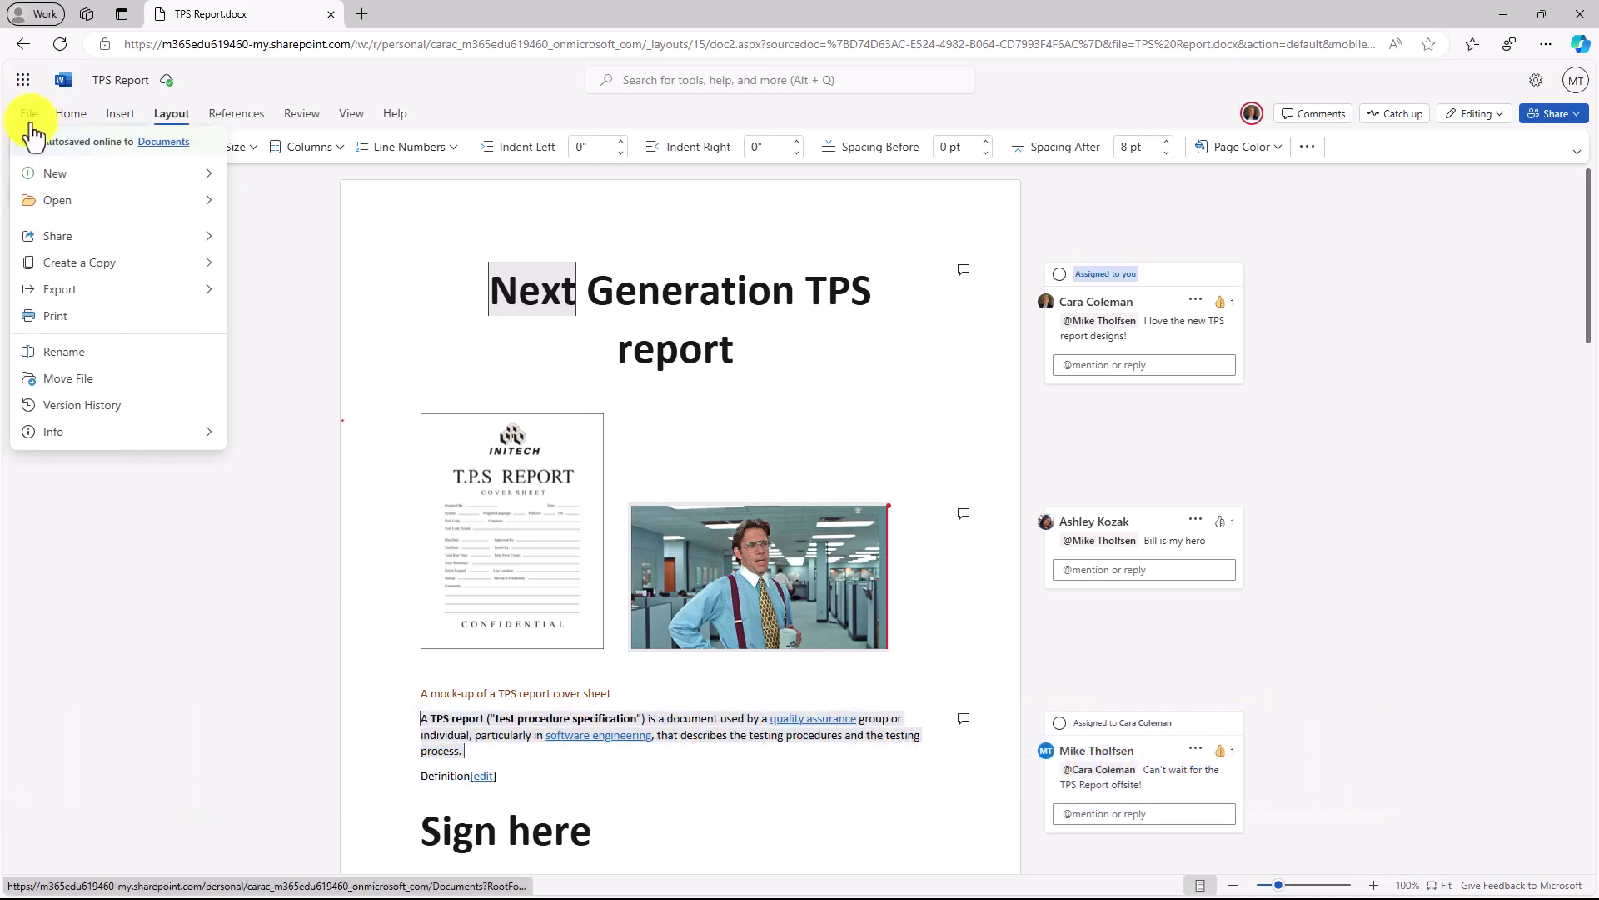
mouse_move(73, 240)
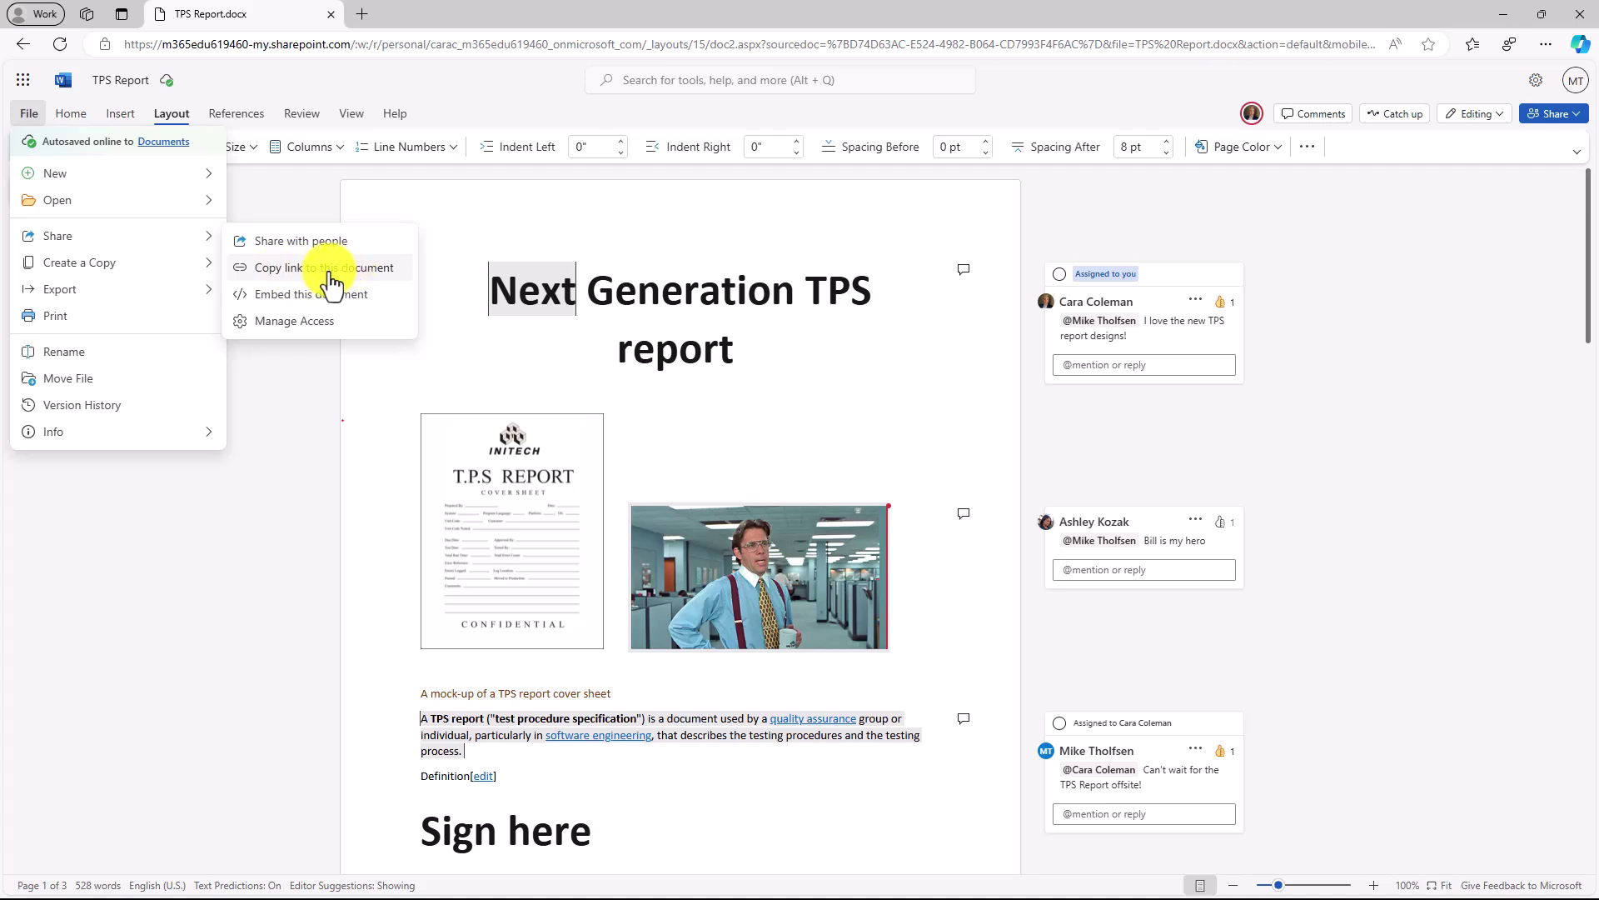
click(296, 268)
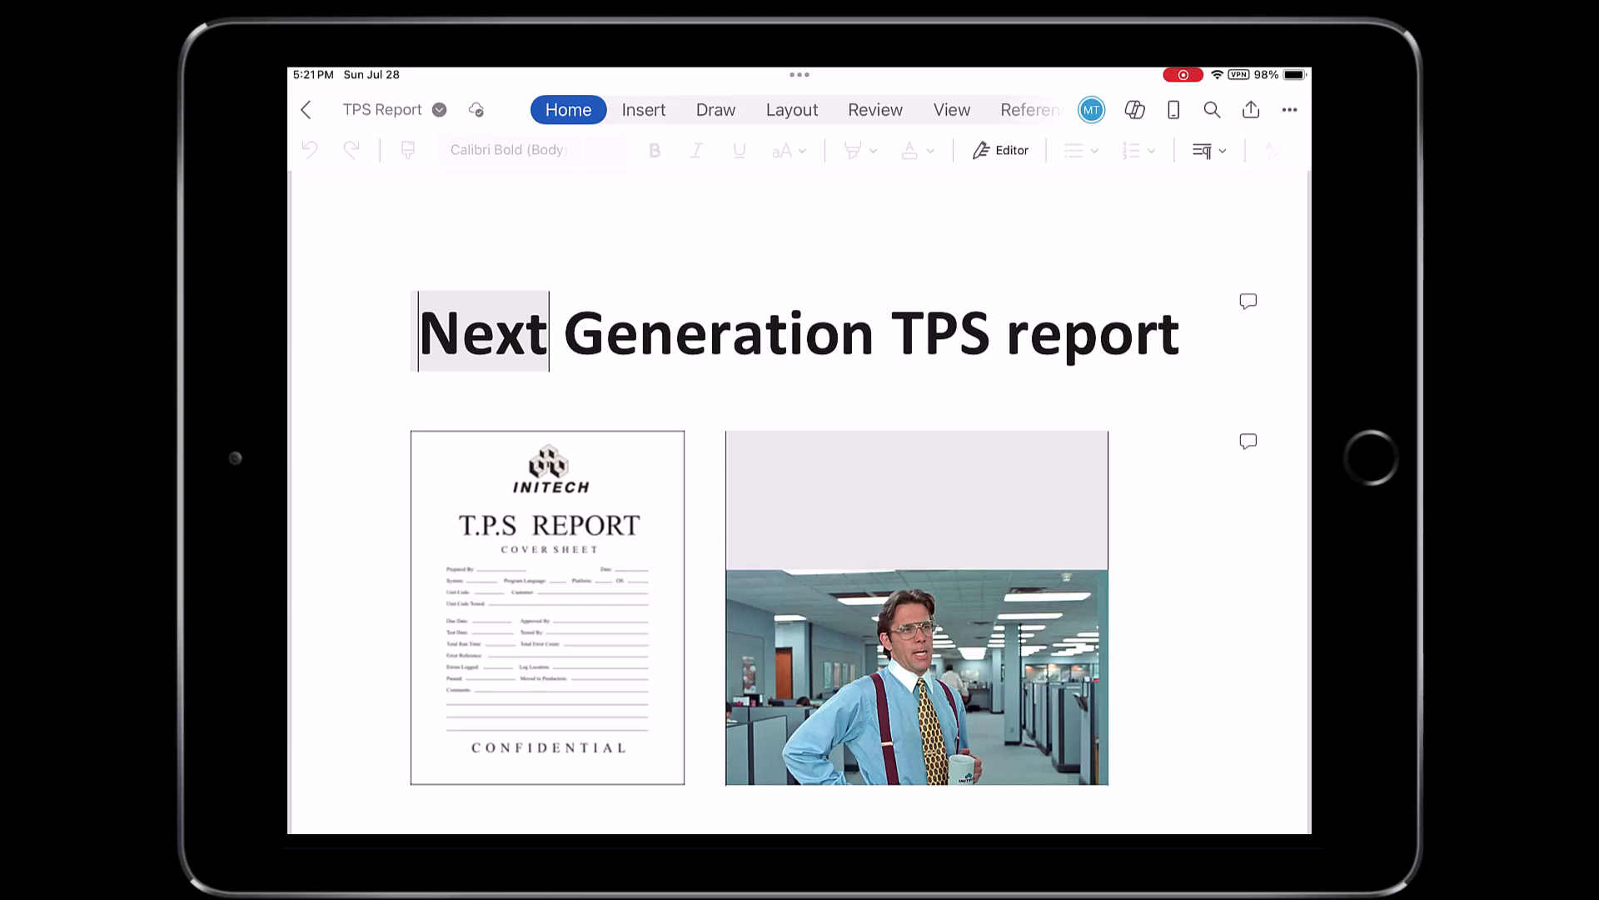
- Show the TPS Report's Document Stats in Editor: 536 words, about 2 minutes' reading, readability 49
key(F7)
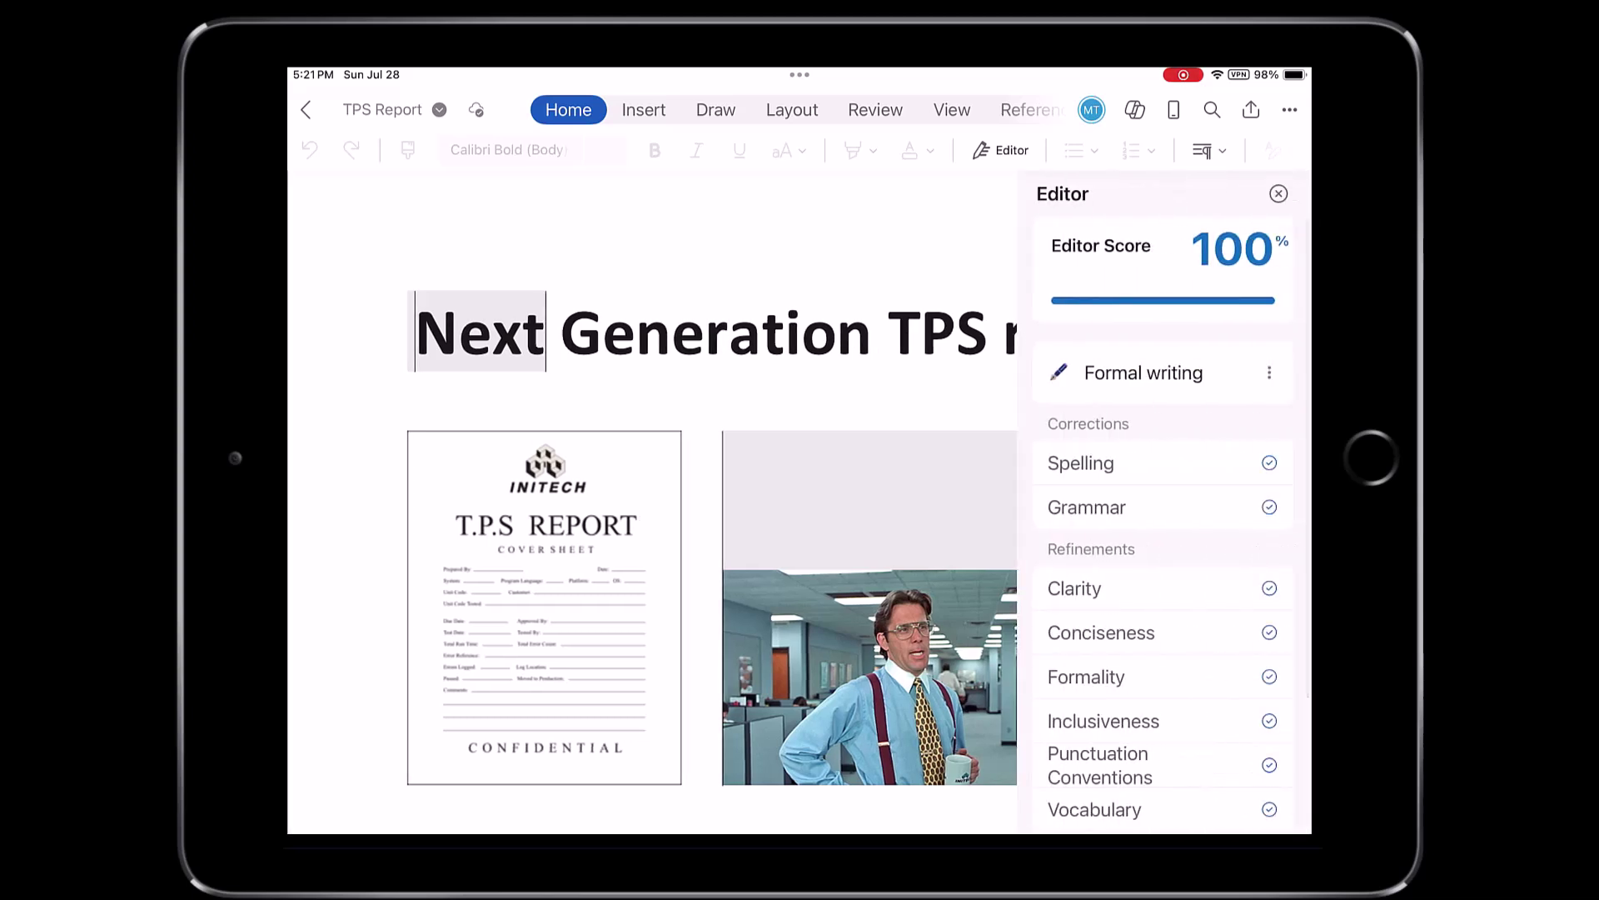
scroll(1177, 525, down, 5)
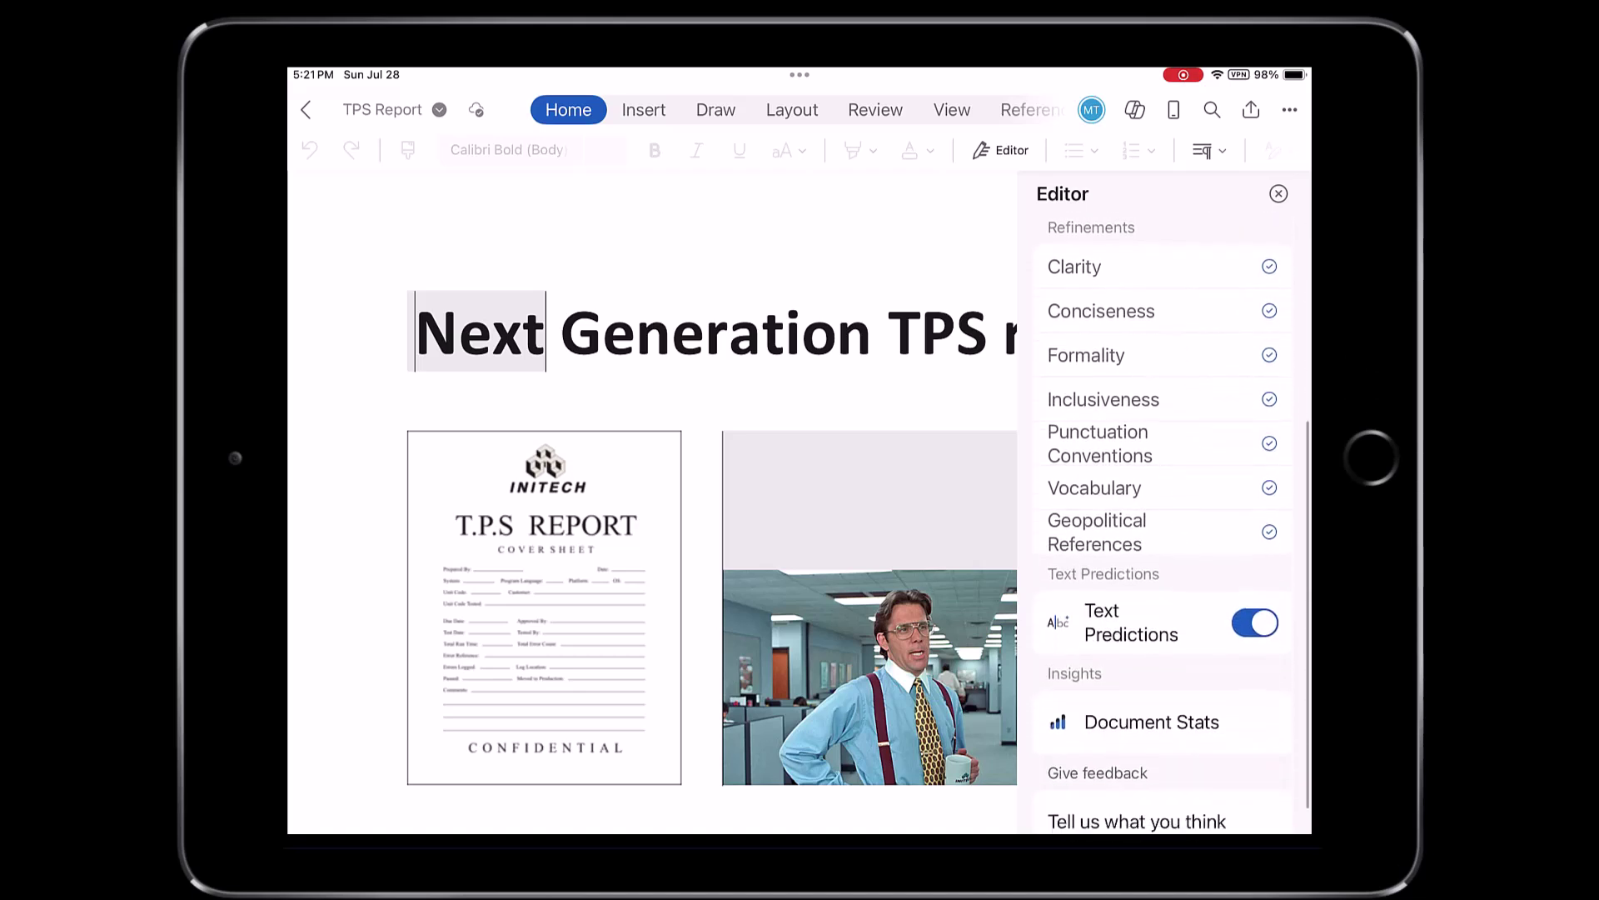
scroll(1166, 499, down, 2)
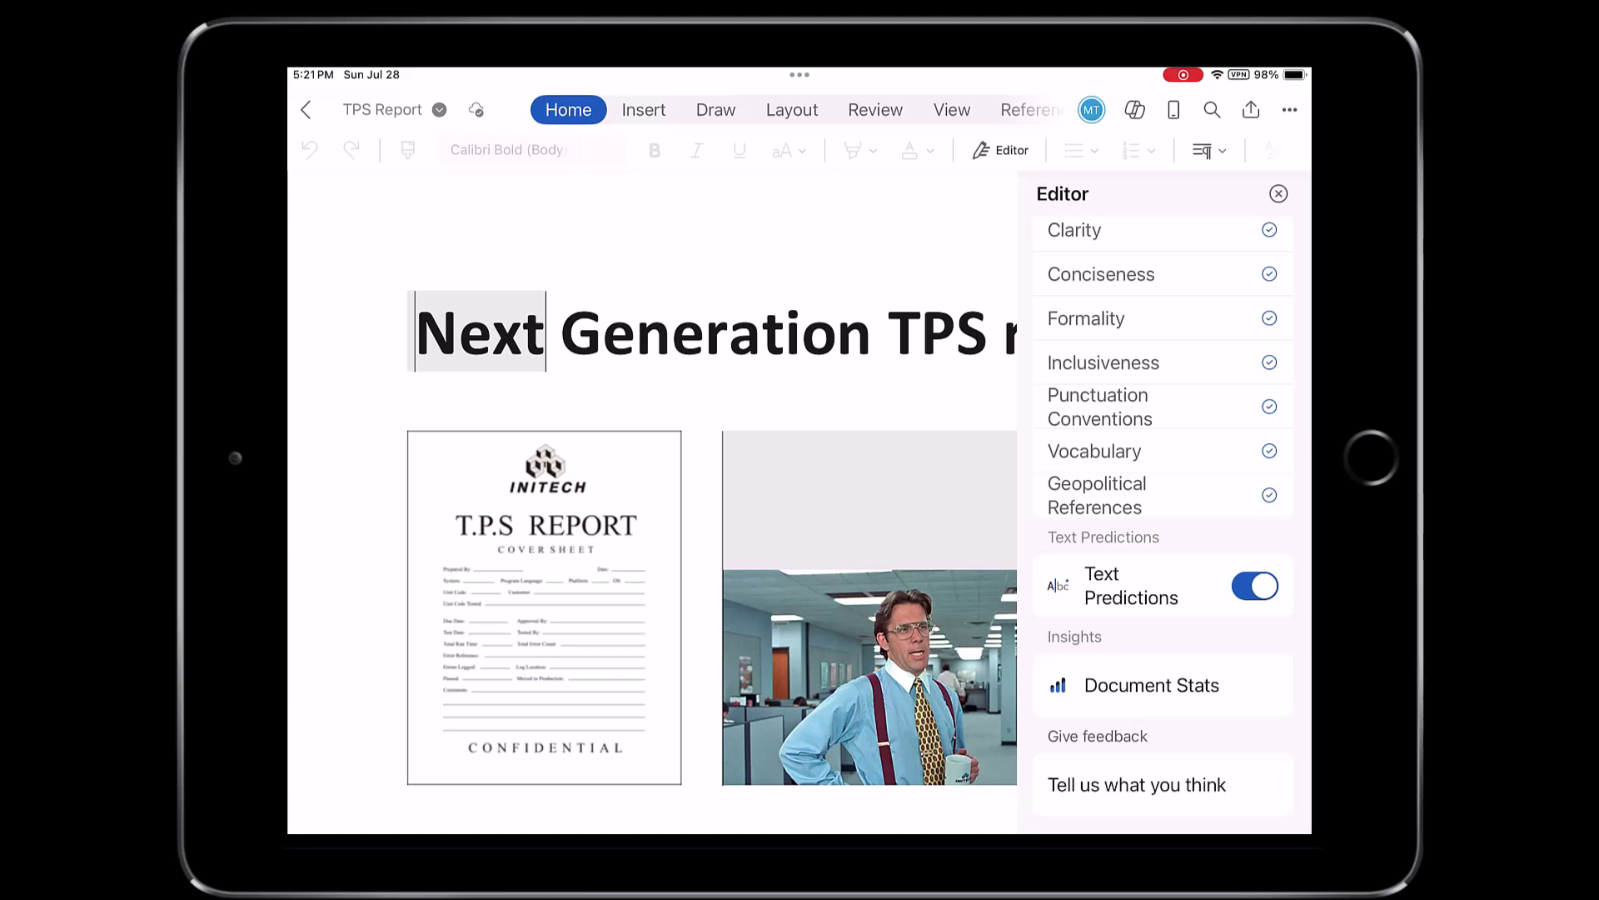
click(1151, 684)
click(1031, 314)
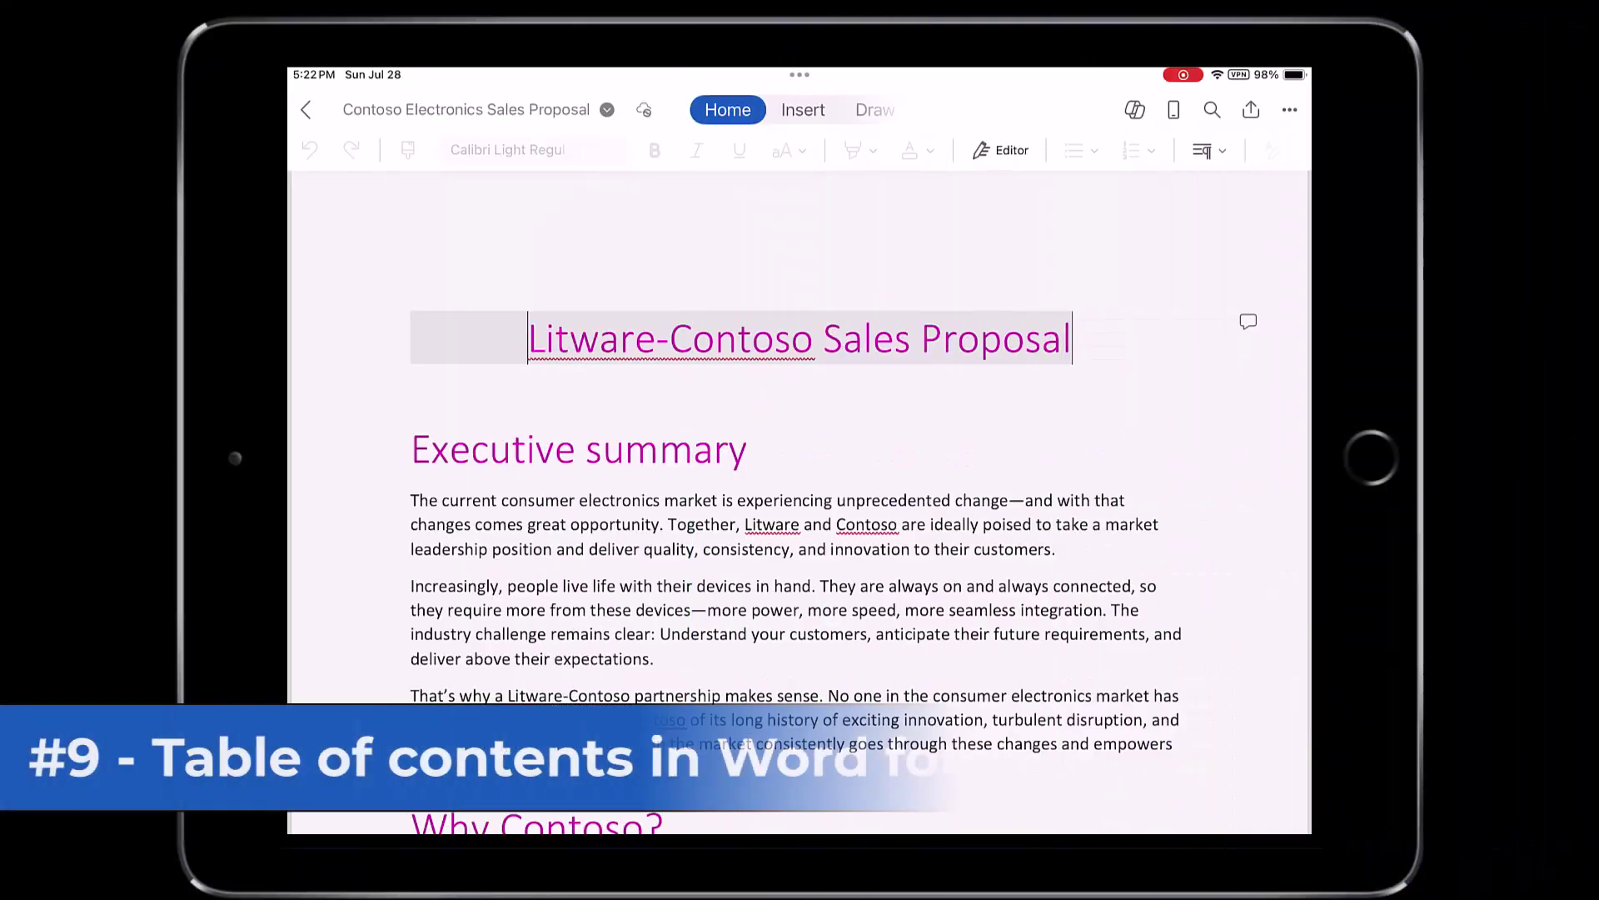
- Insert a Custom Table of Contents in a new paragraph after the executive summary, above Why Contoso?
scroll(791, 109, right, 5)
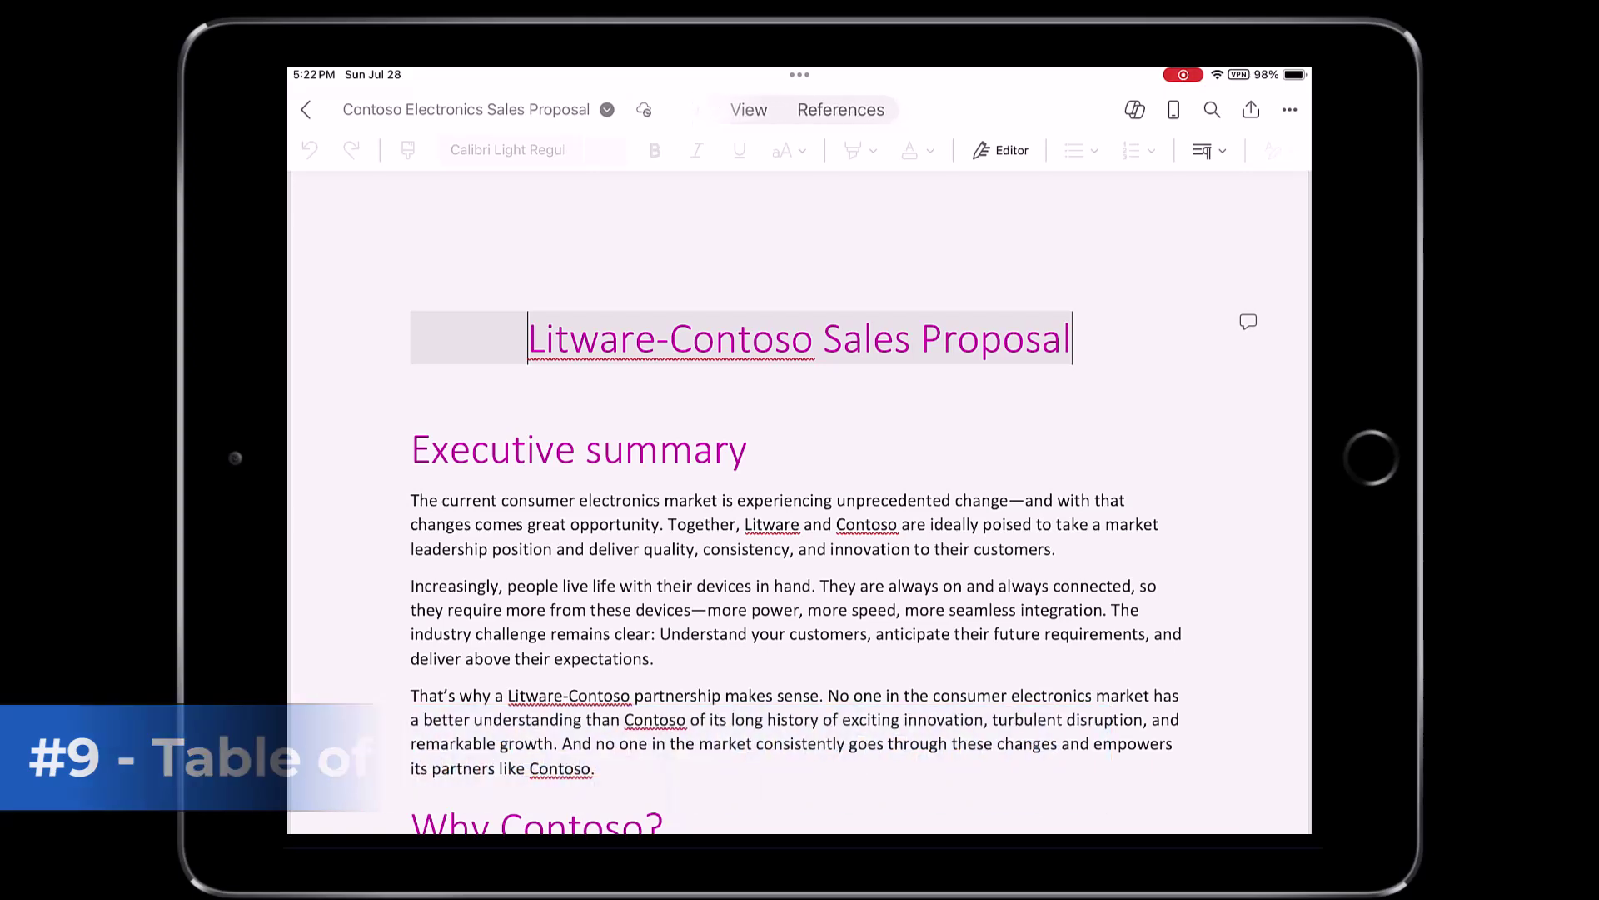
click(839, 109)
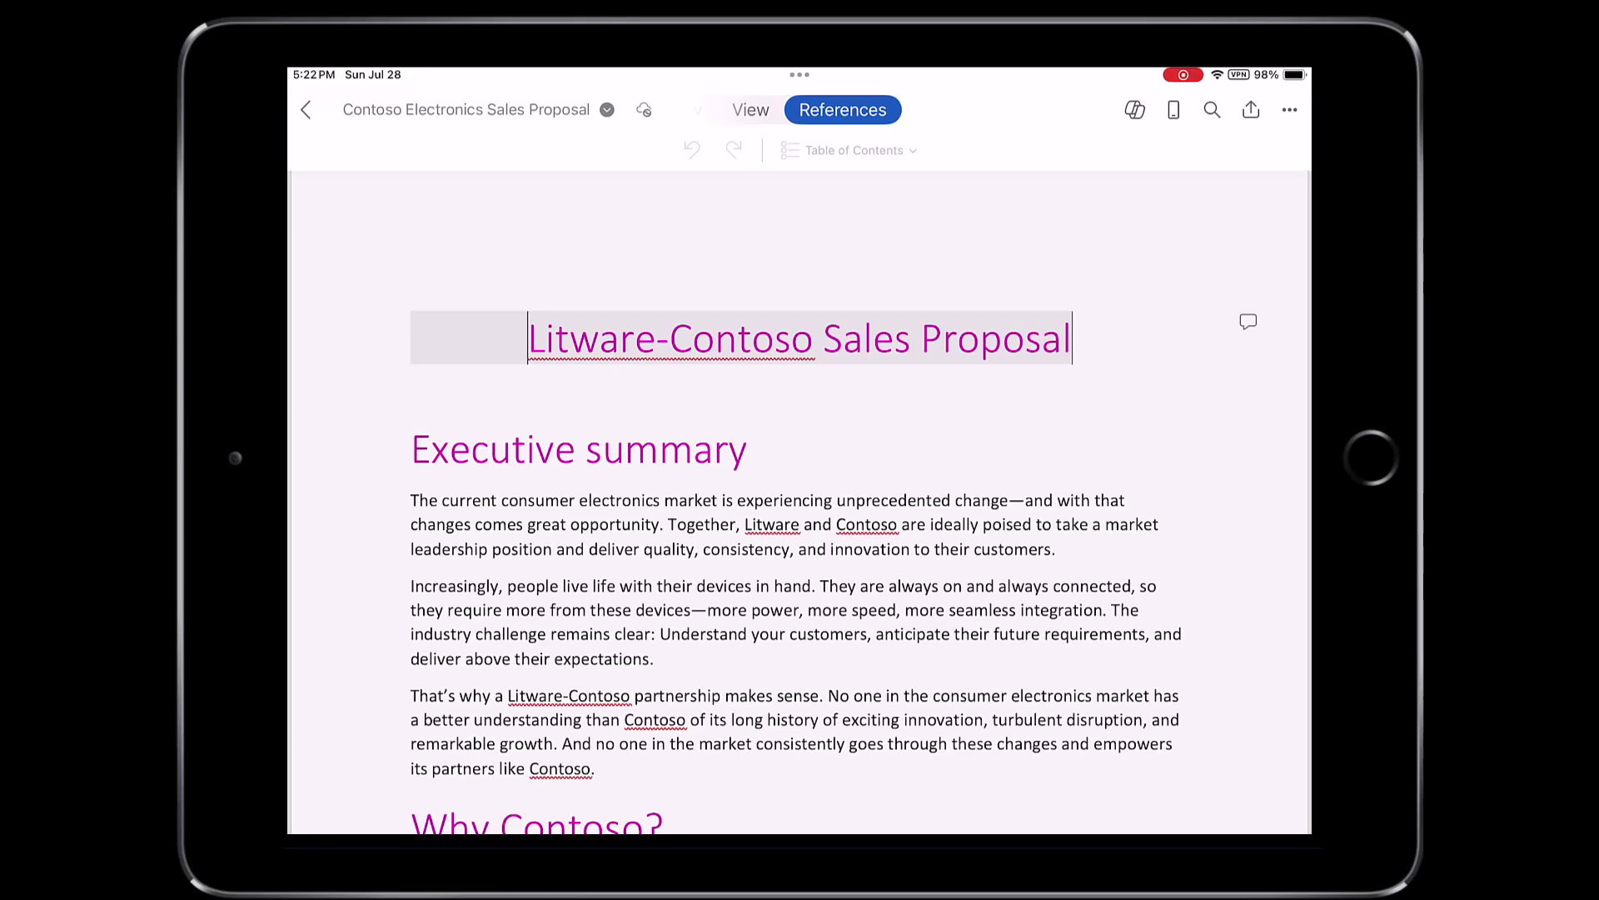
scroll(800, 500, down, 4)
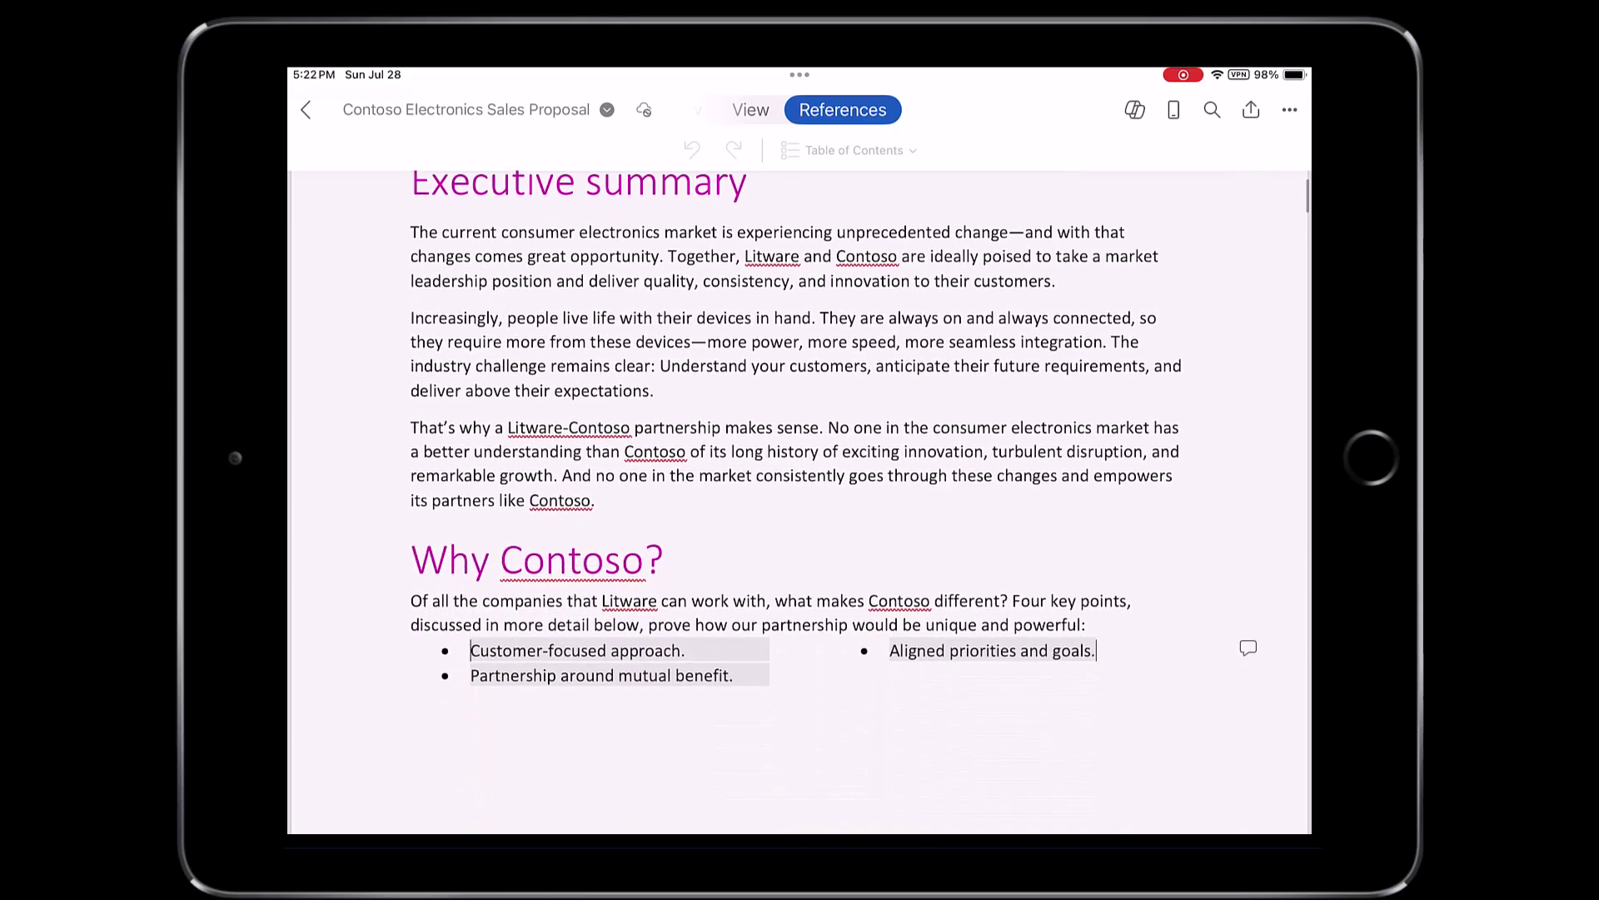
click(595, 500)
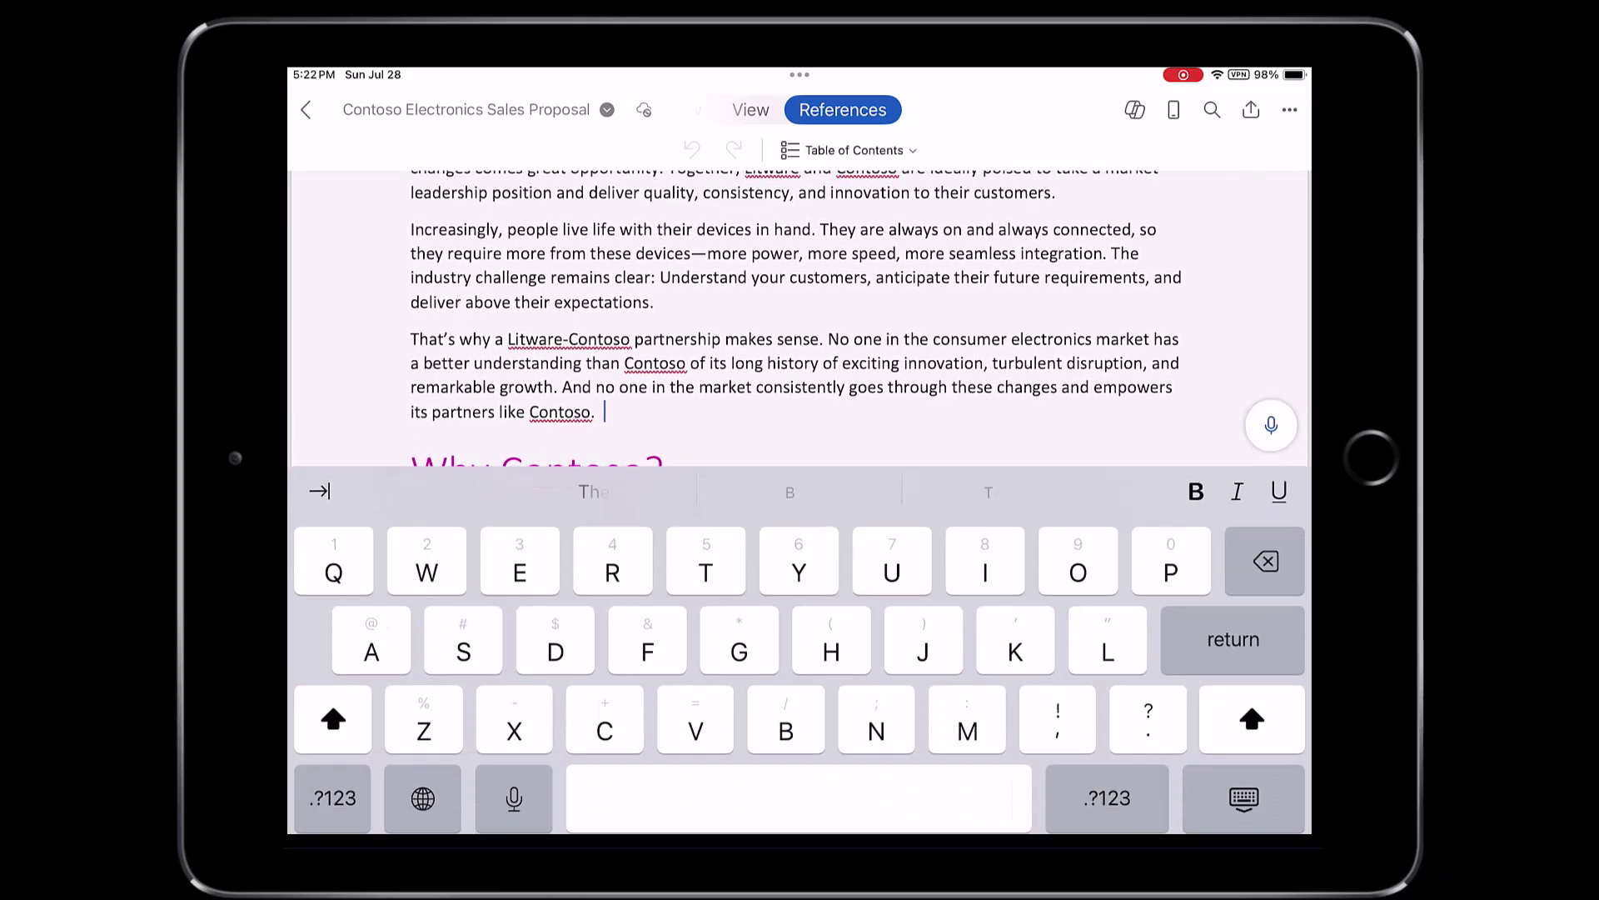
key(Return)
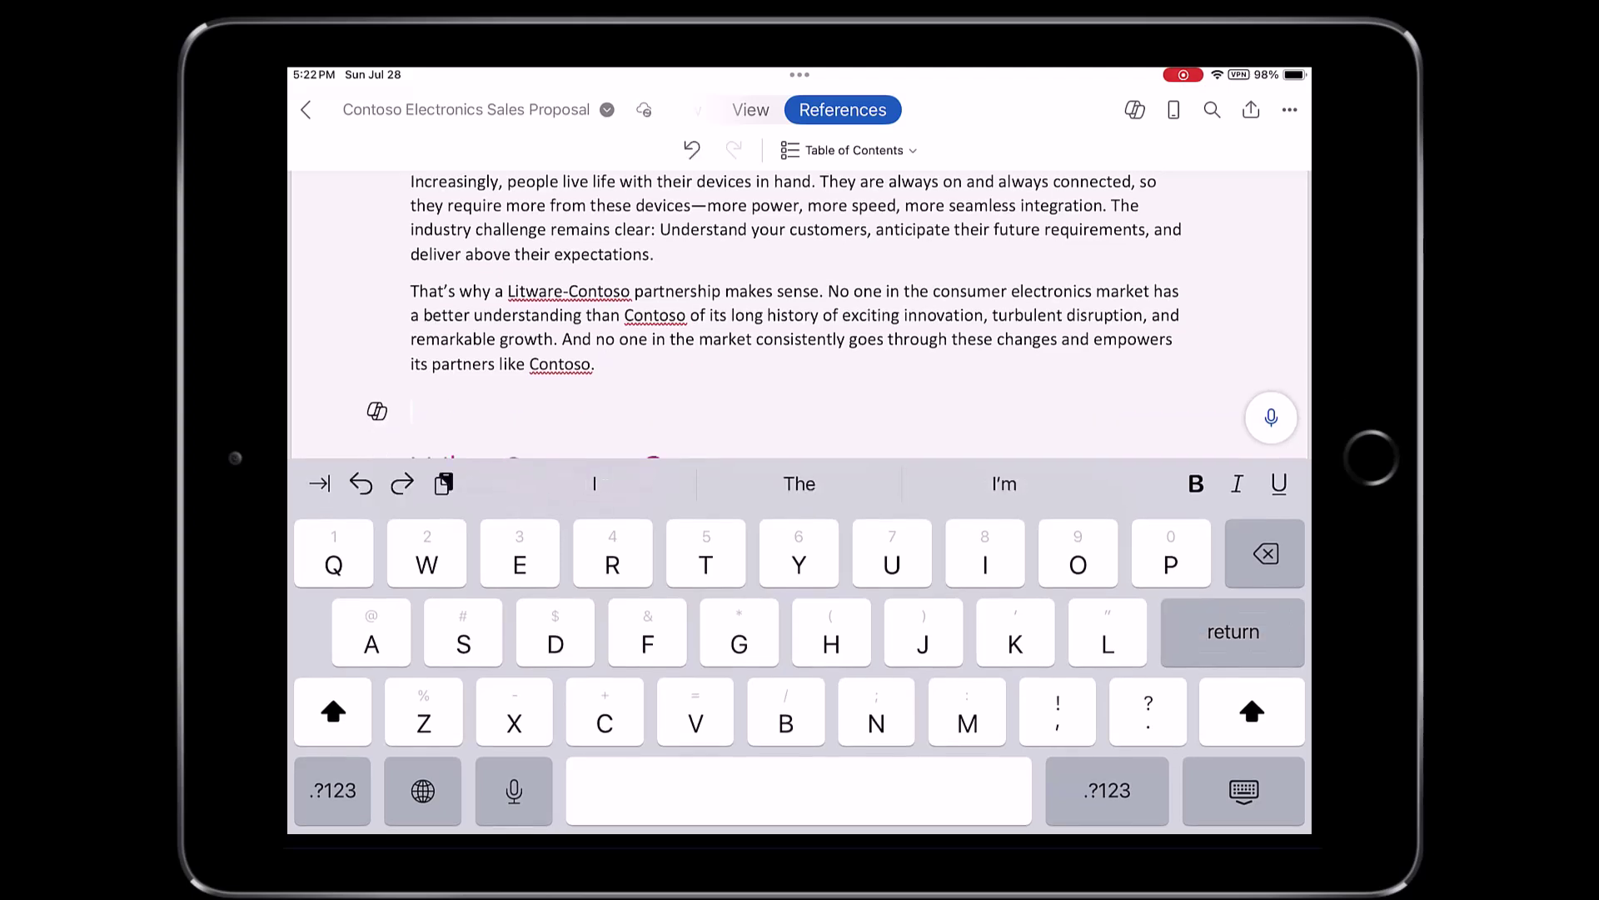
click(847, 149)
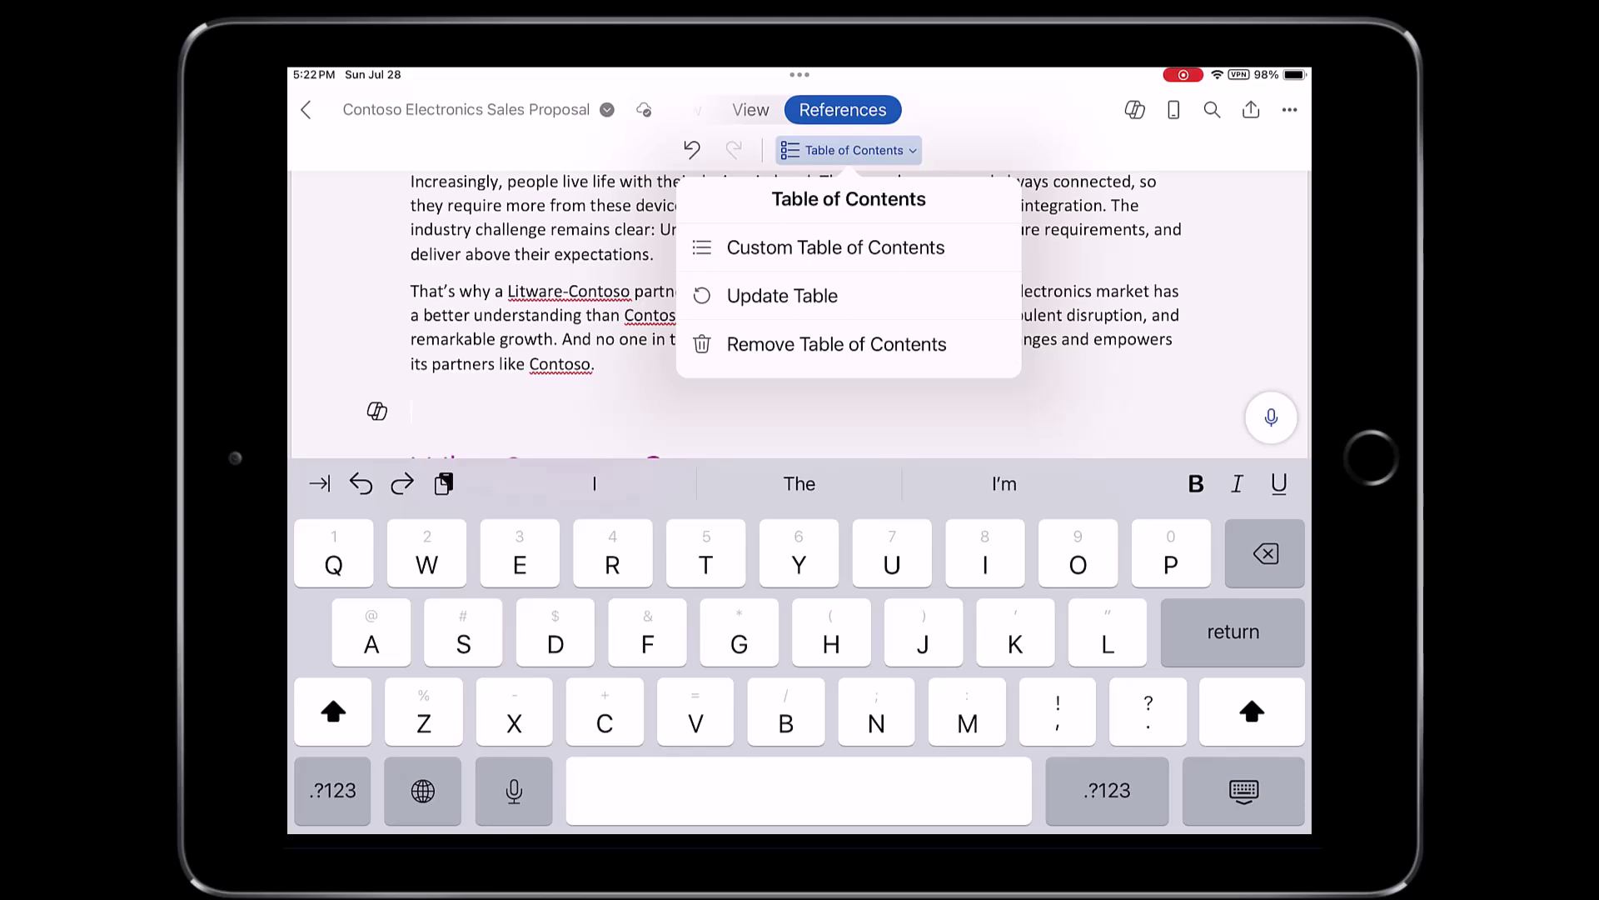
click(782, 296)
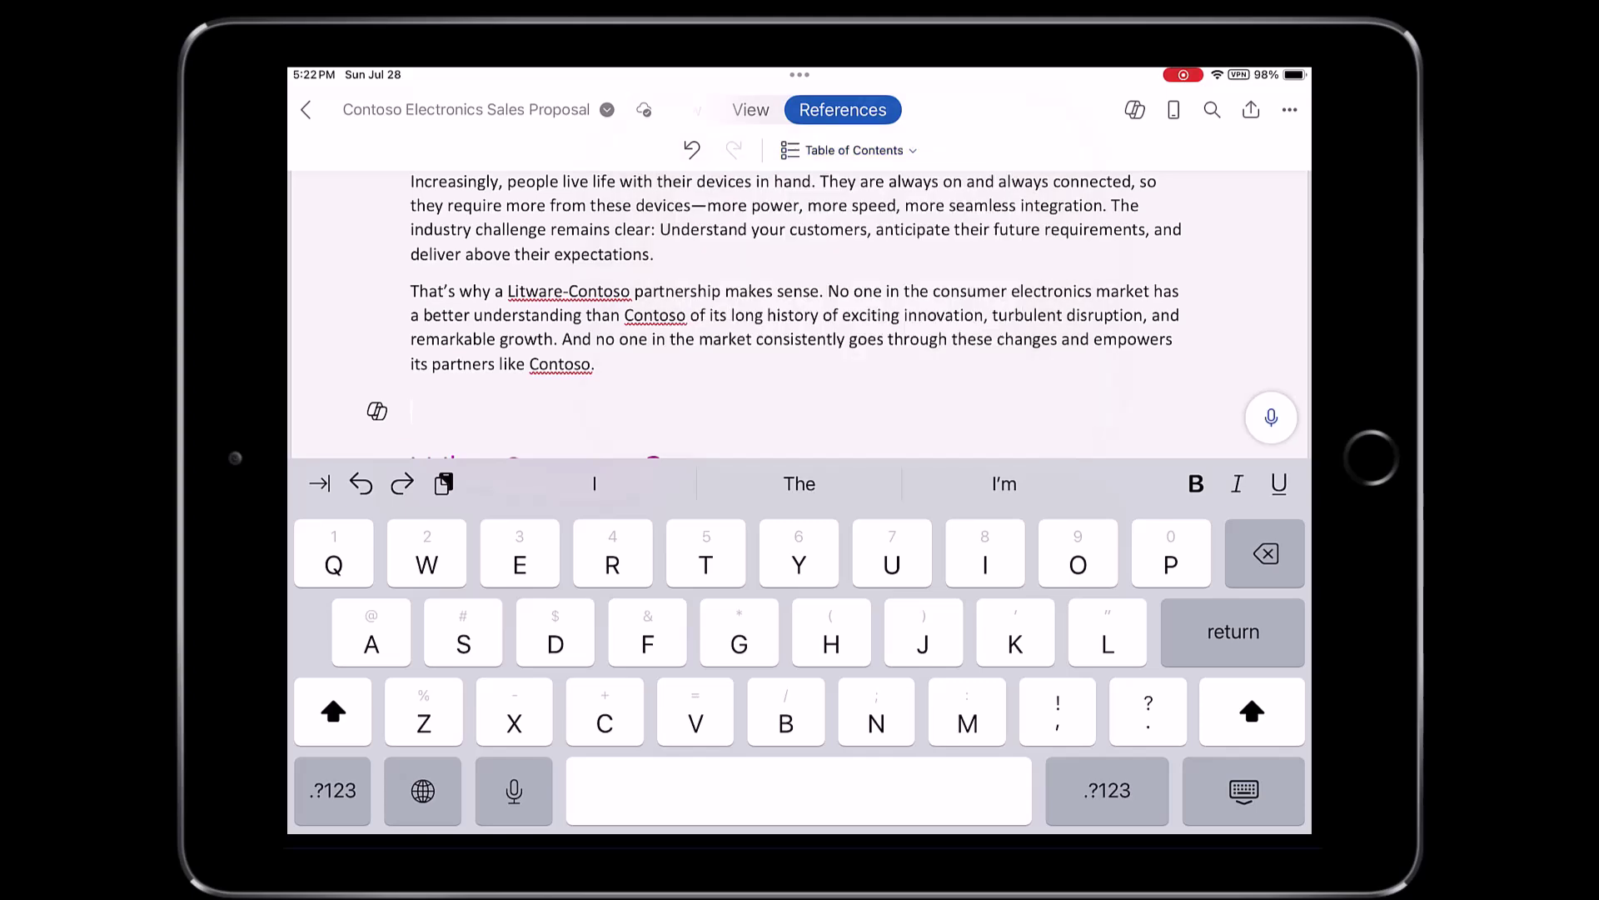
scroll(800, 483, down, 5)
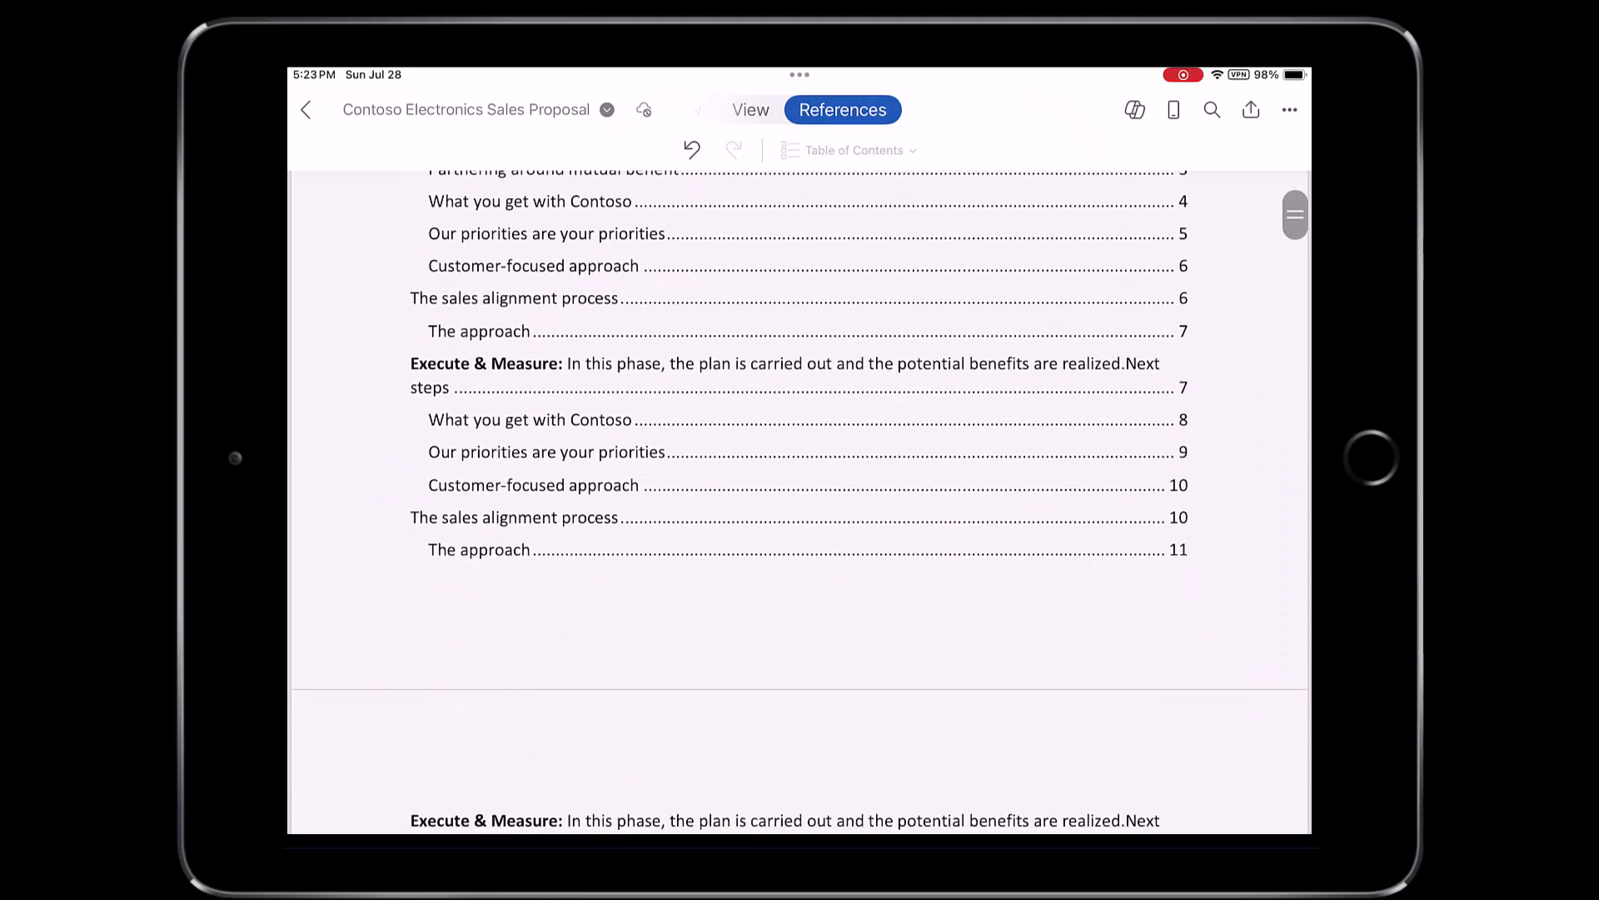
scroll(800, 483, down, 10)
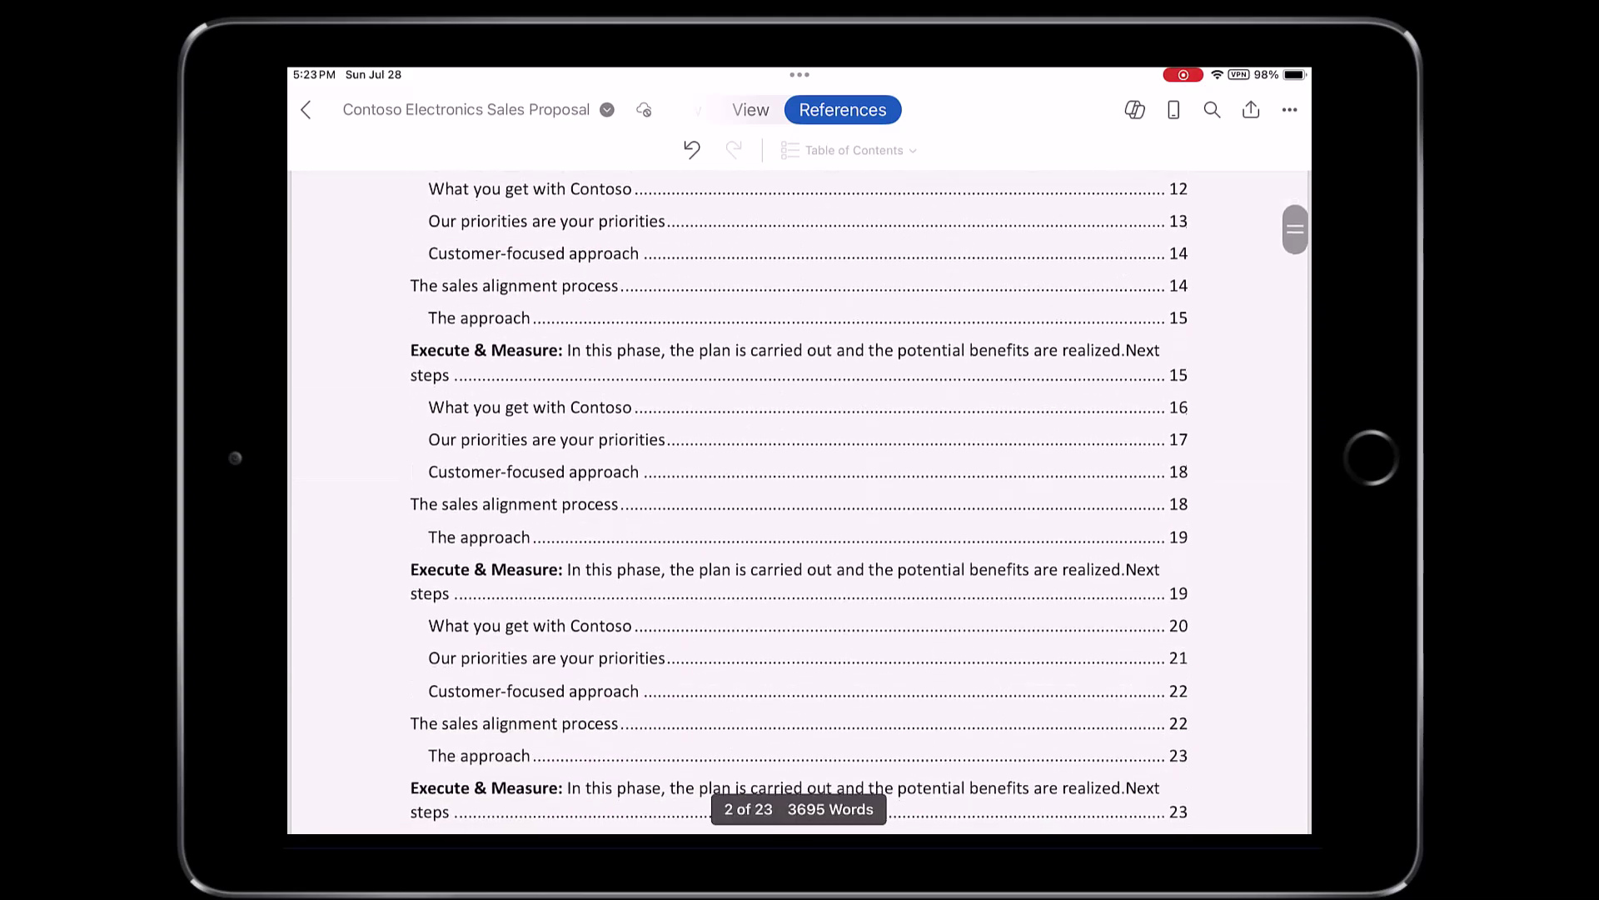
scroll(800, 483, up, 10)
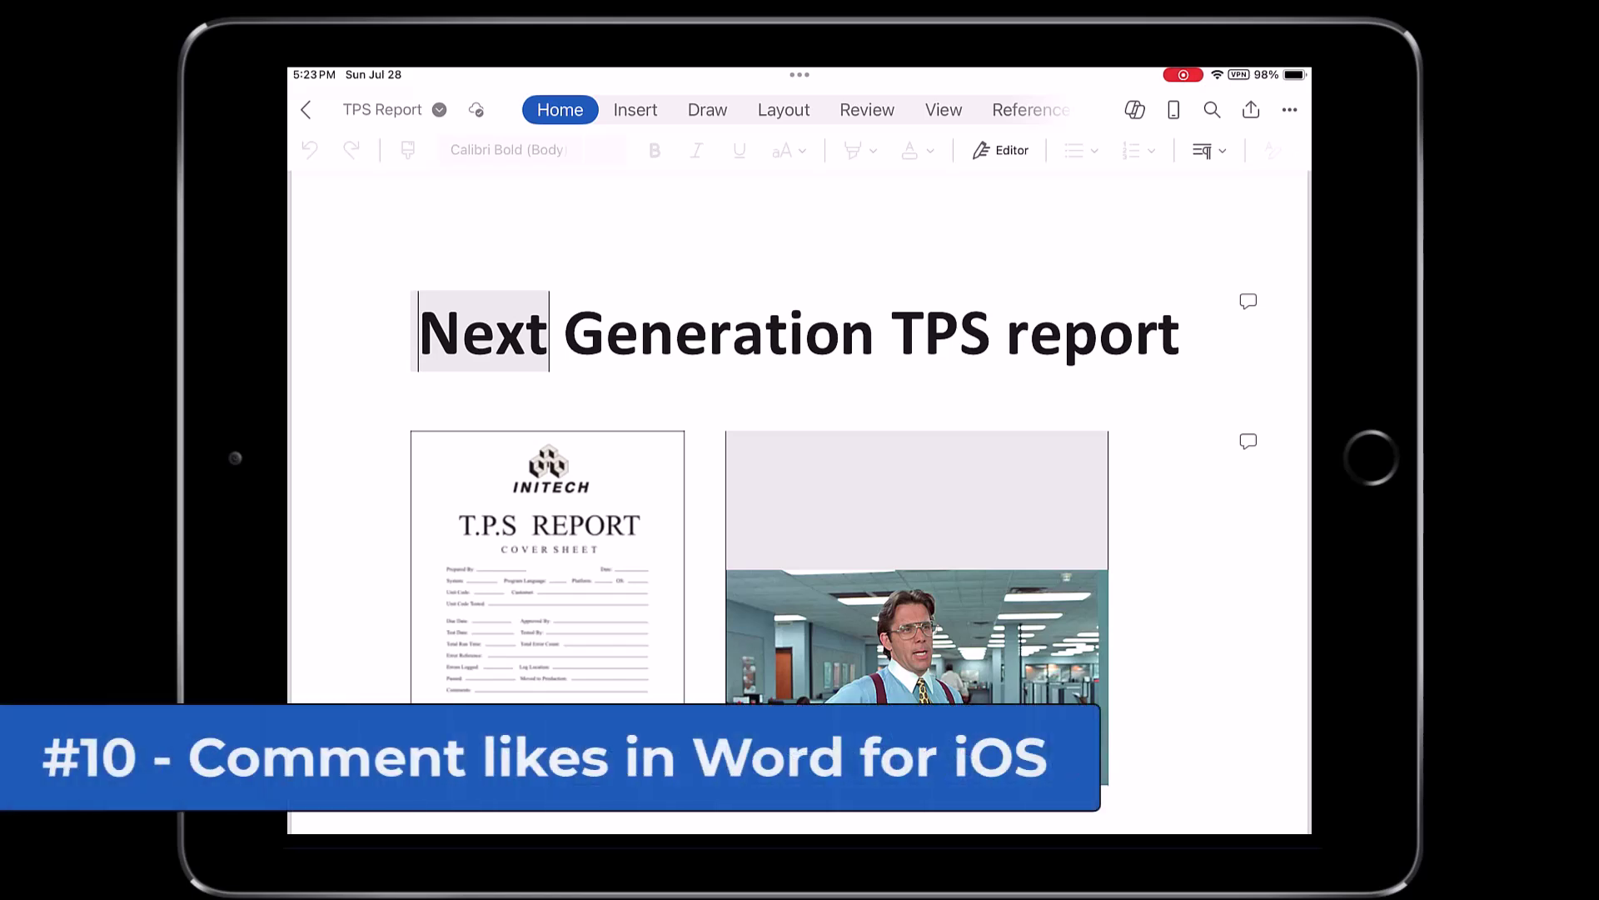
- Open the title's comments, like a colleague's comment, and select the resolved working-Saturday thread
click(1247, 301)
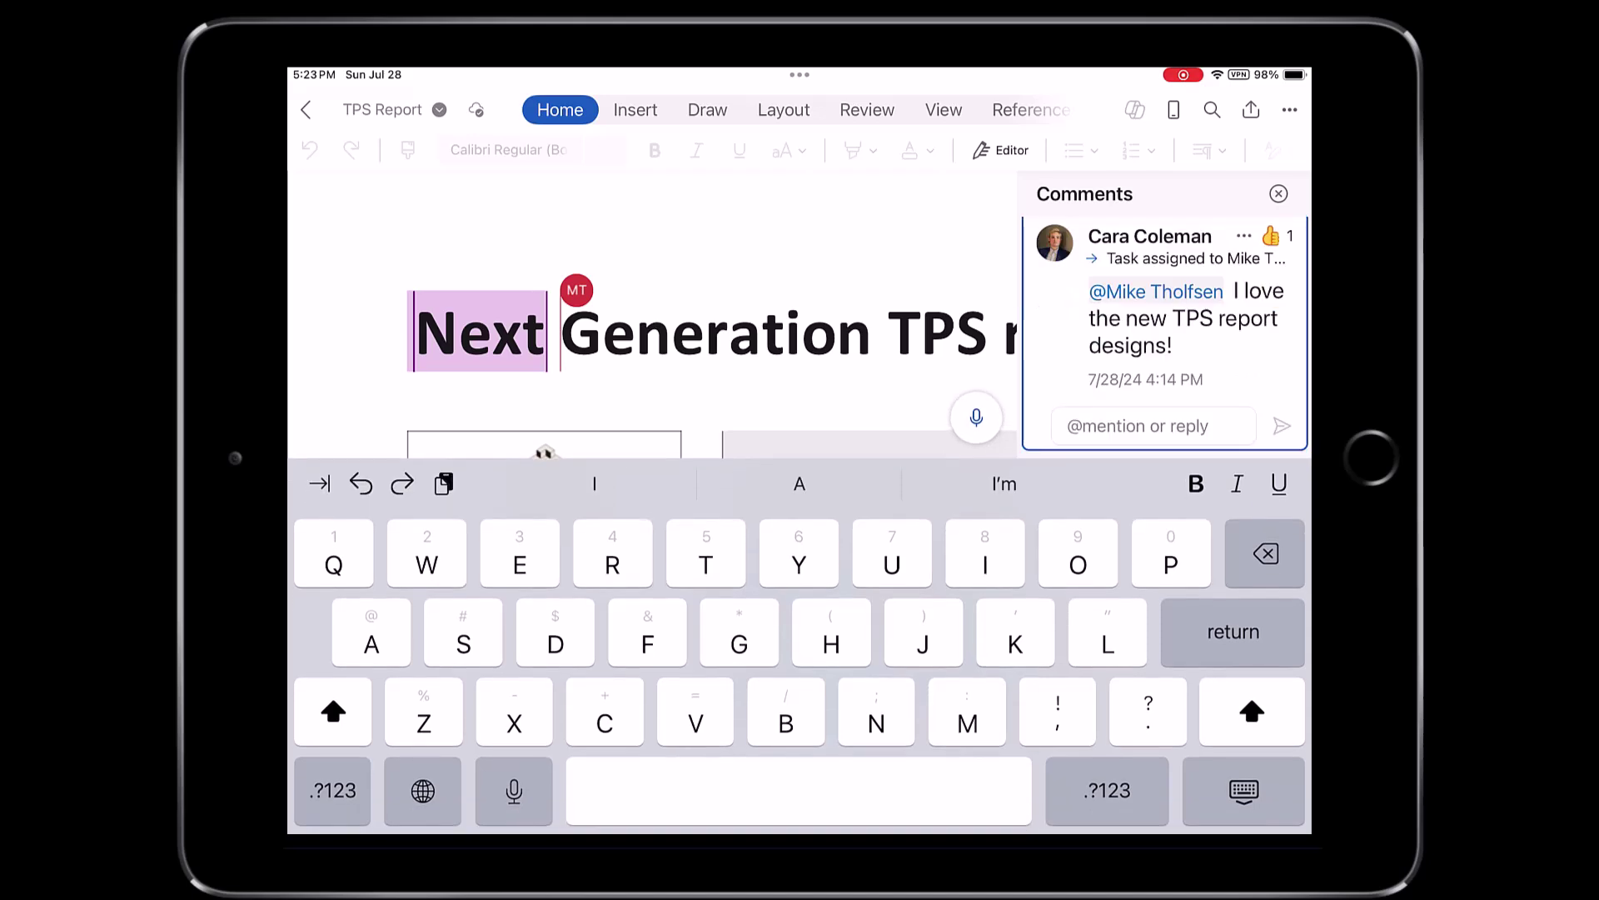
scroll(1164, 333, down, 2)
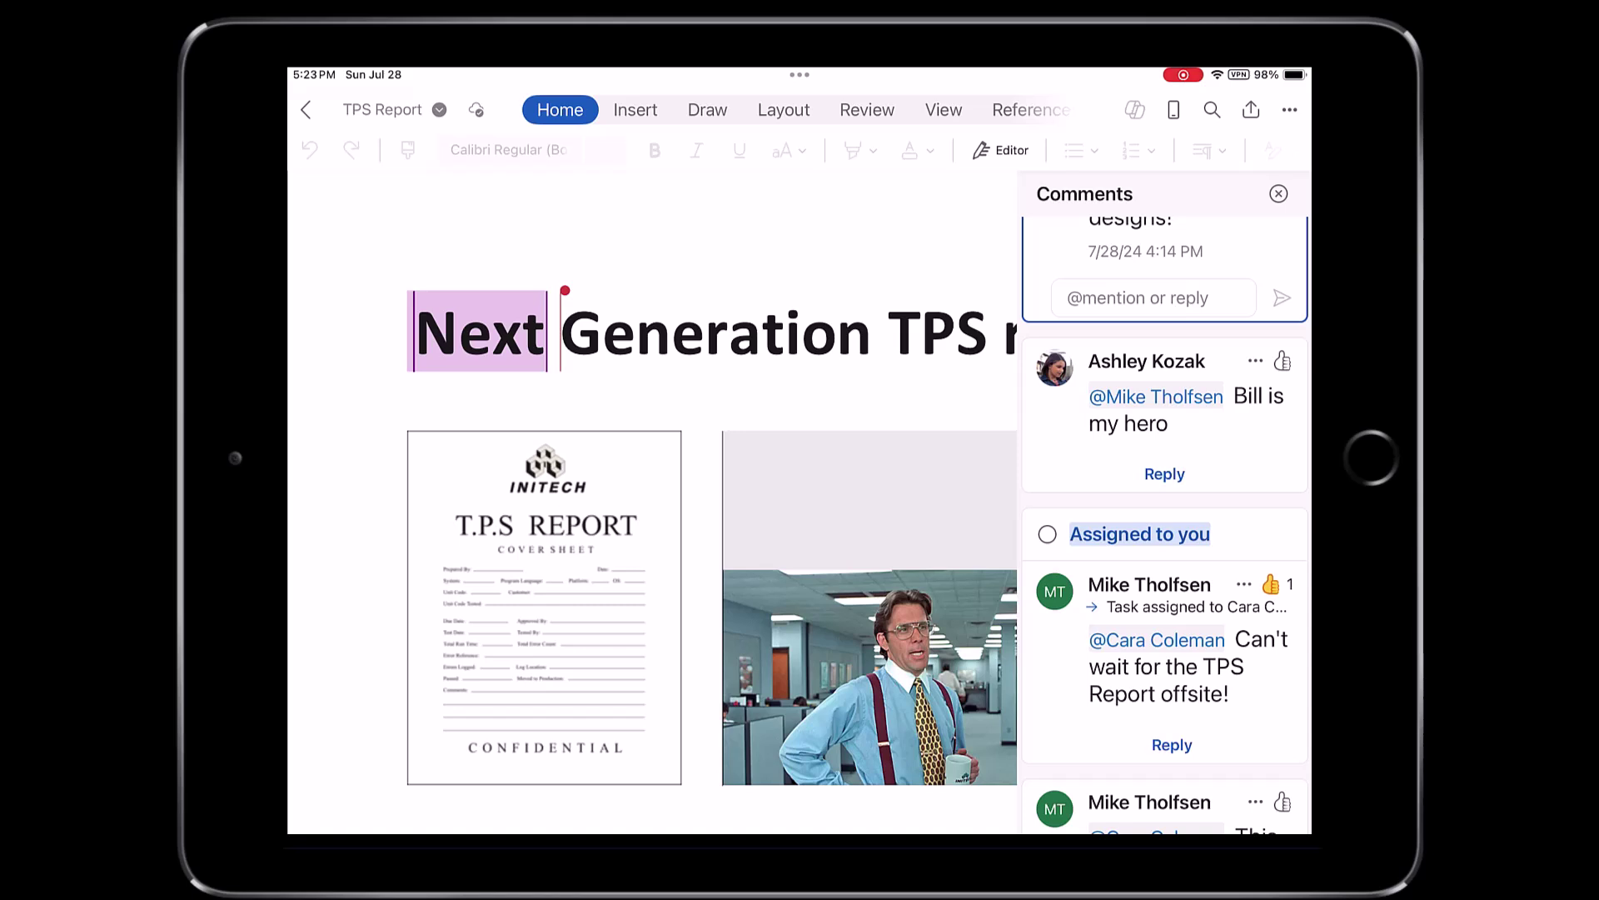
click(1282, 360)
scroll(1164, 525, down, 5)
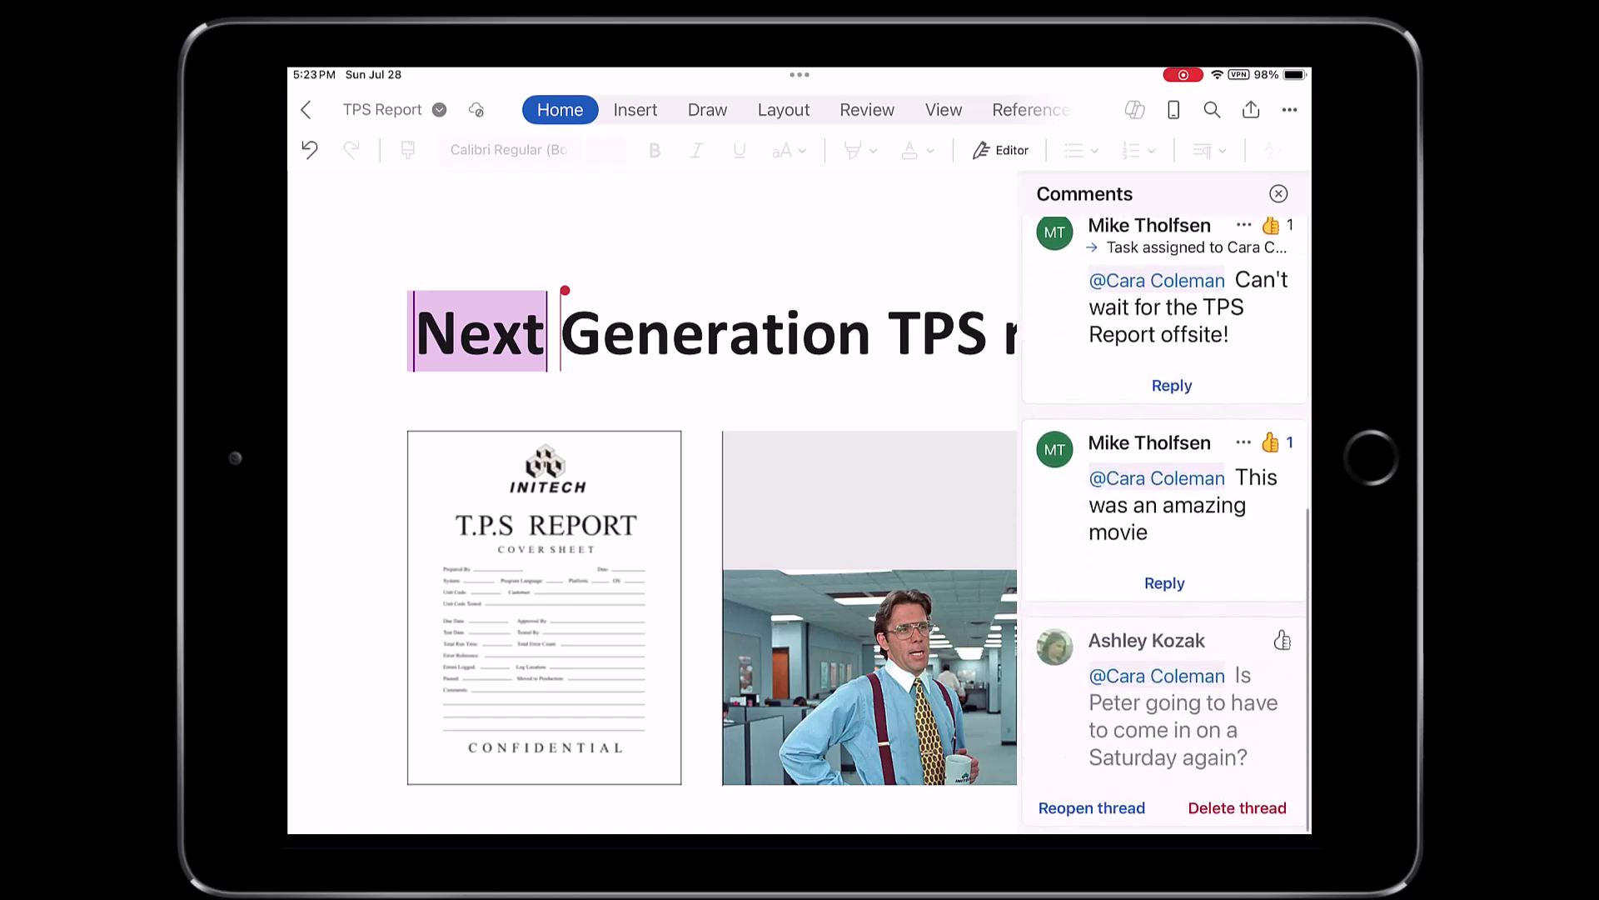
click(1183, 708)
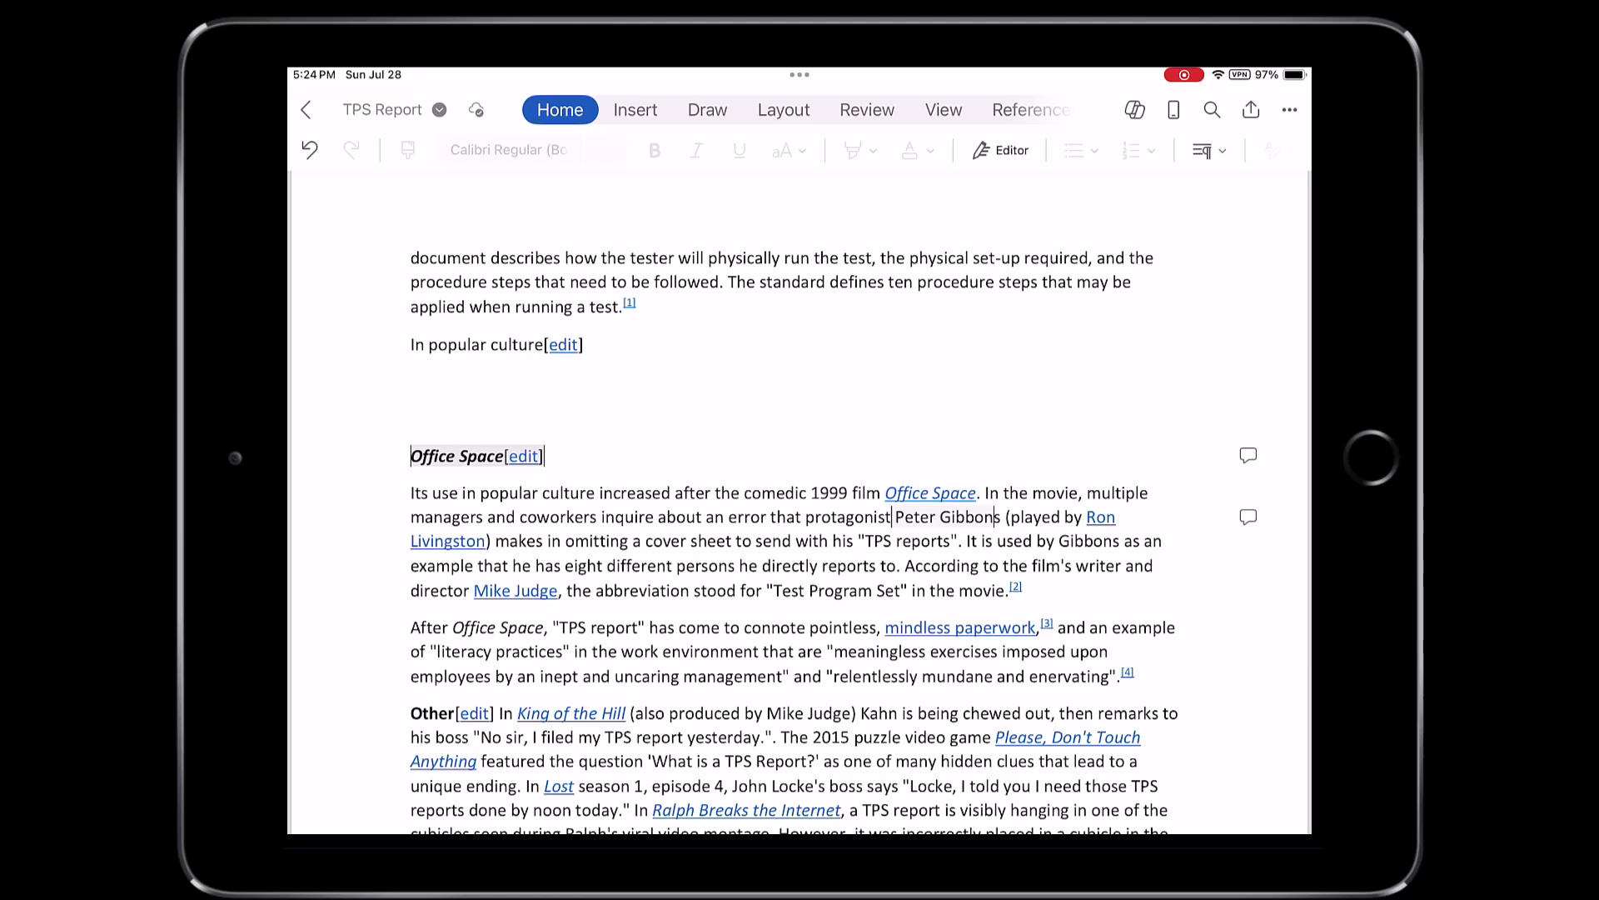
- Delete All Resolved comments from the TPS Report using the Review tab's Delete Comment menu
click(867, 109)
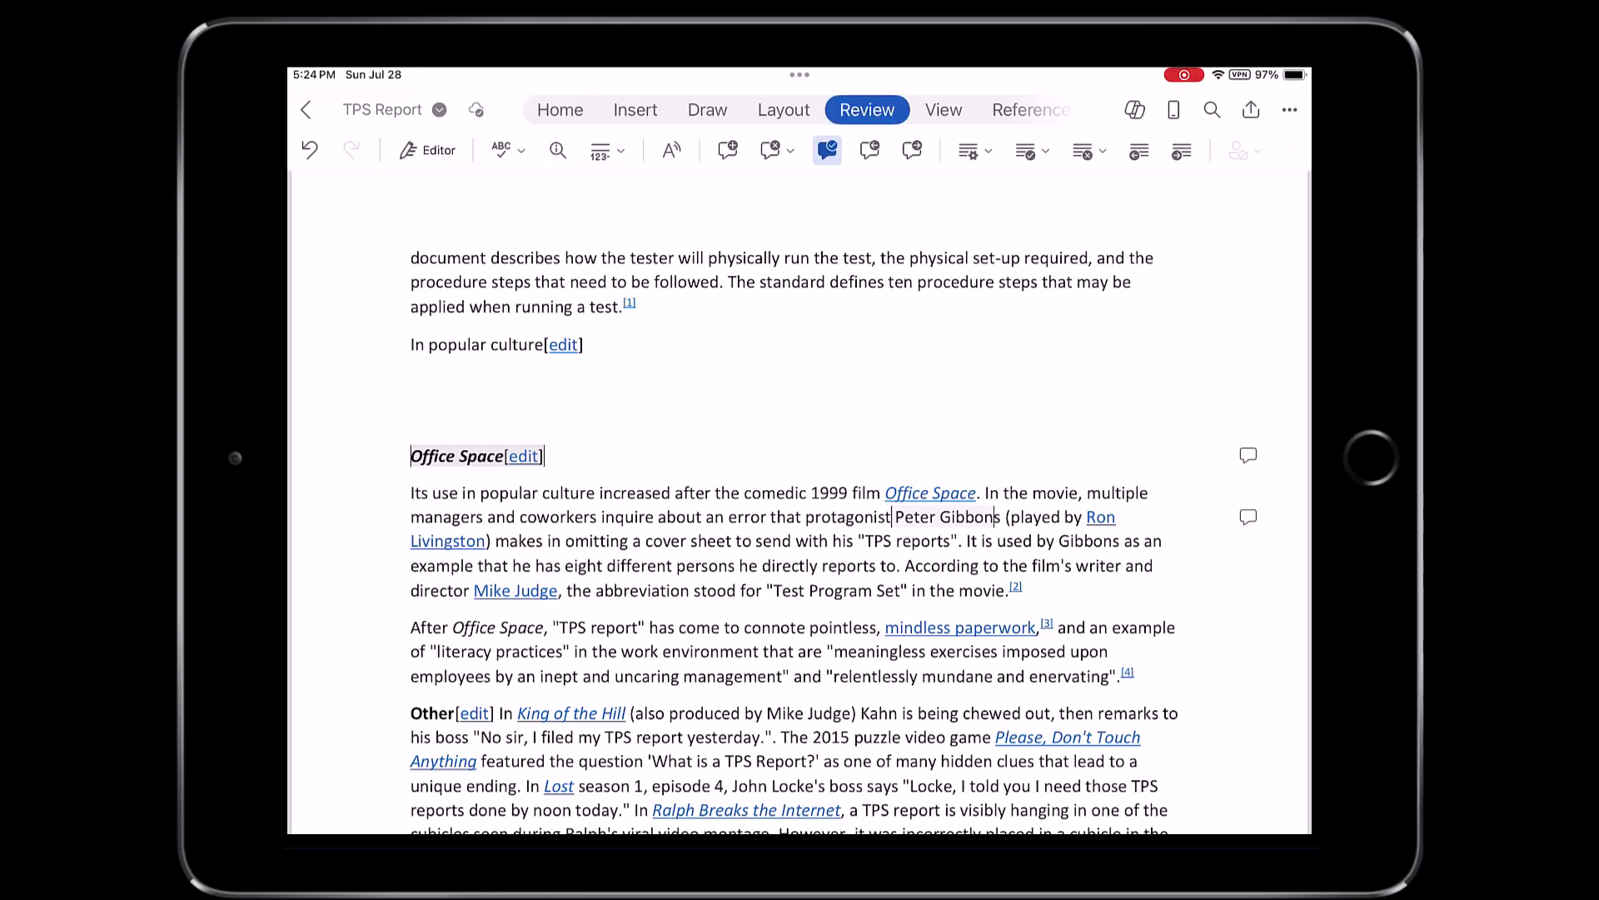
click(777, 150)
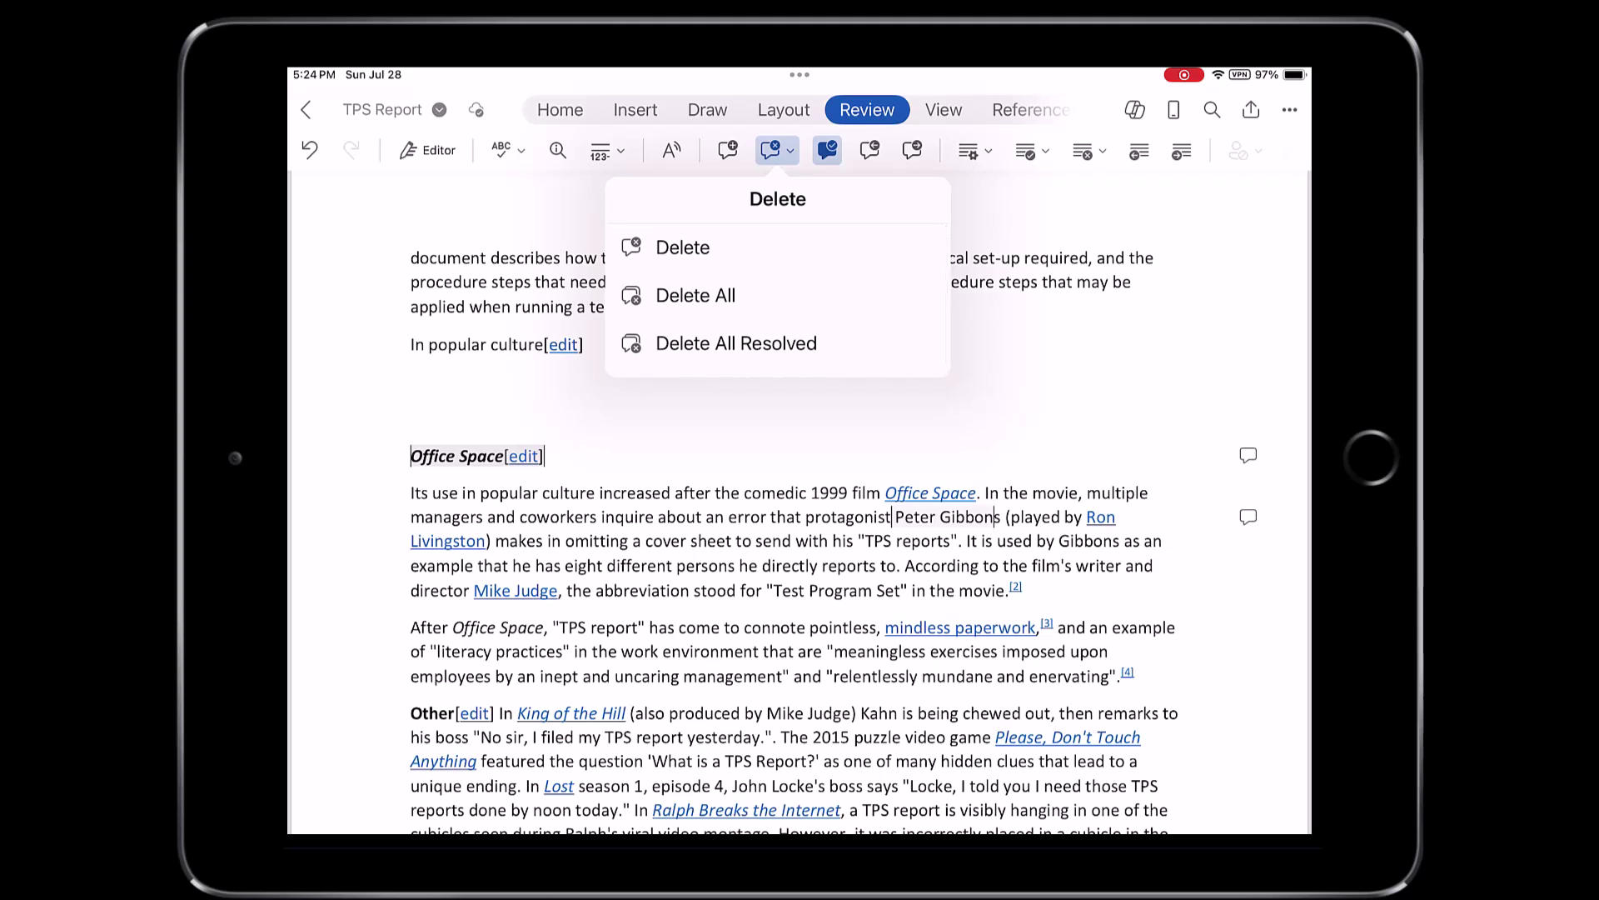
click(683, 248)
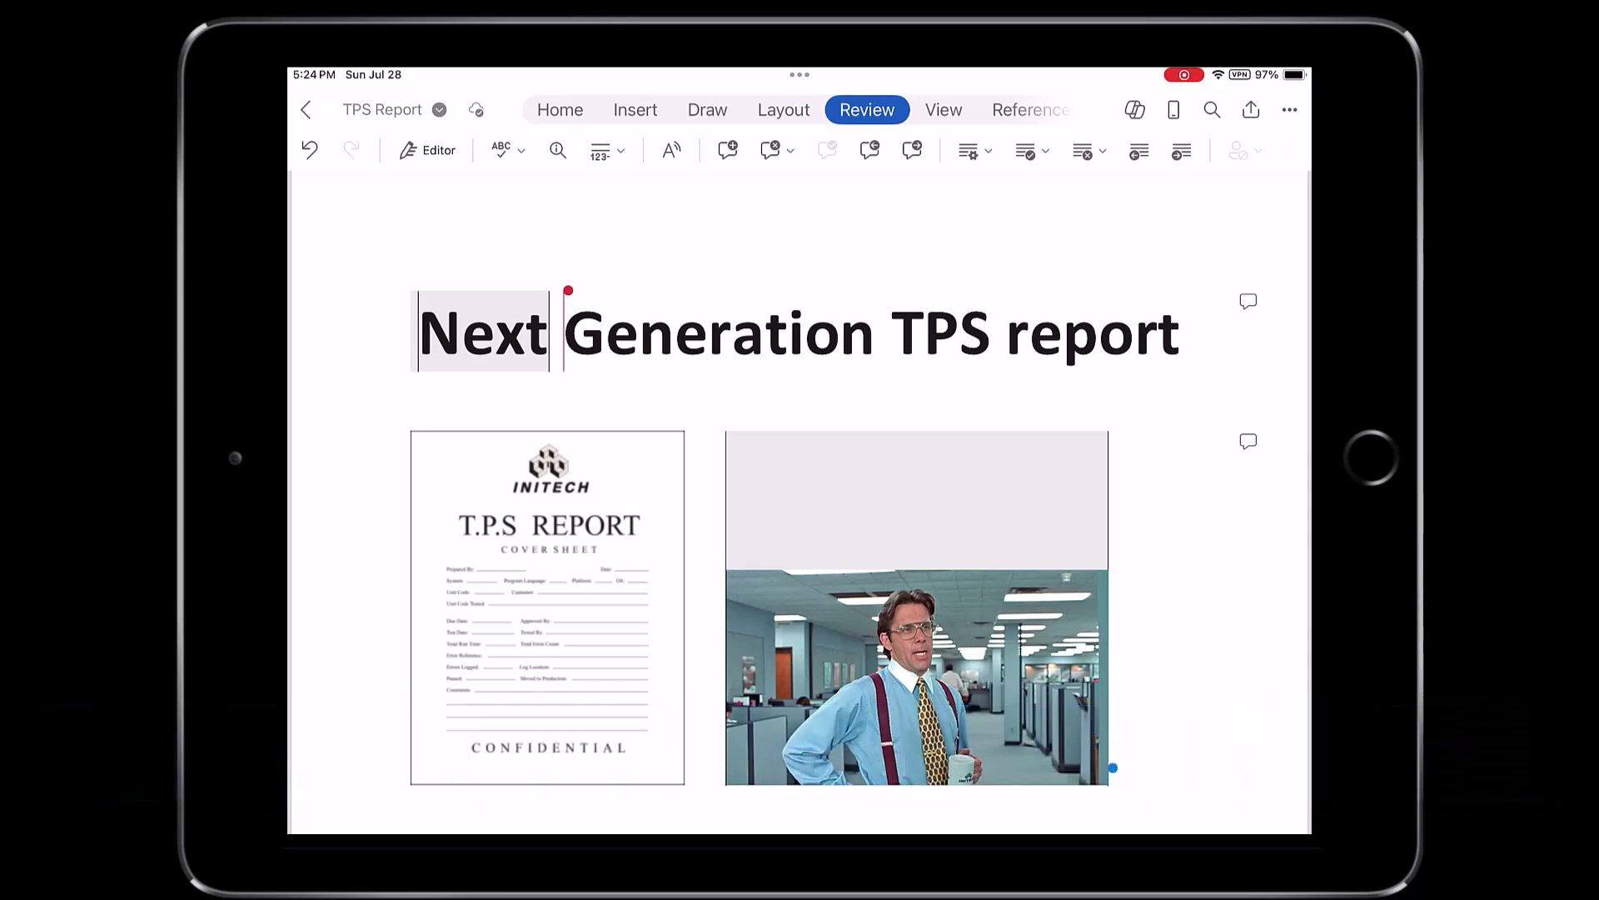
- Export the TPS Report as a PDF to OneDrive > Documents > PDFs
click(374, 109)
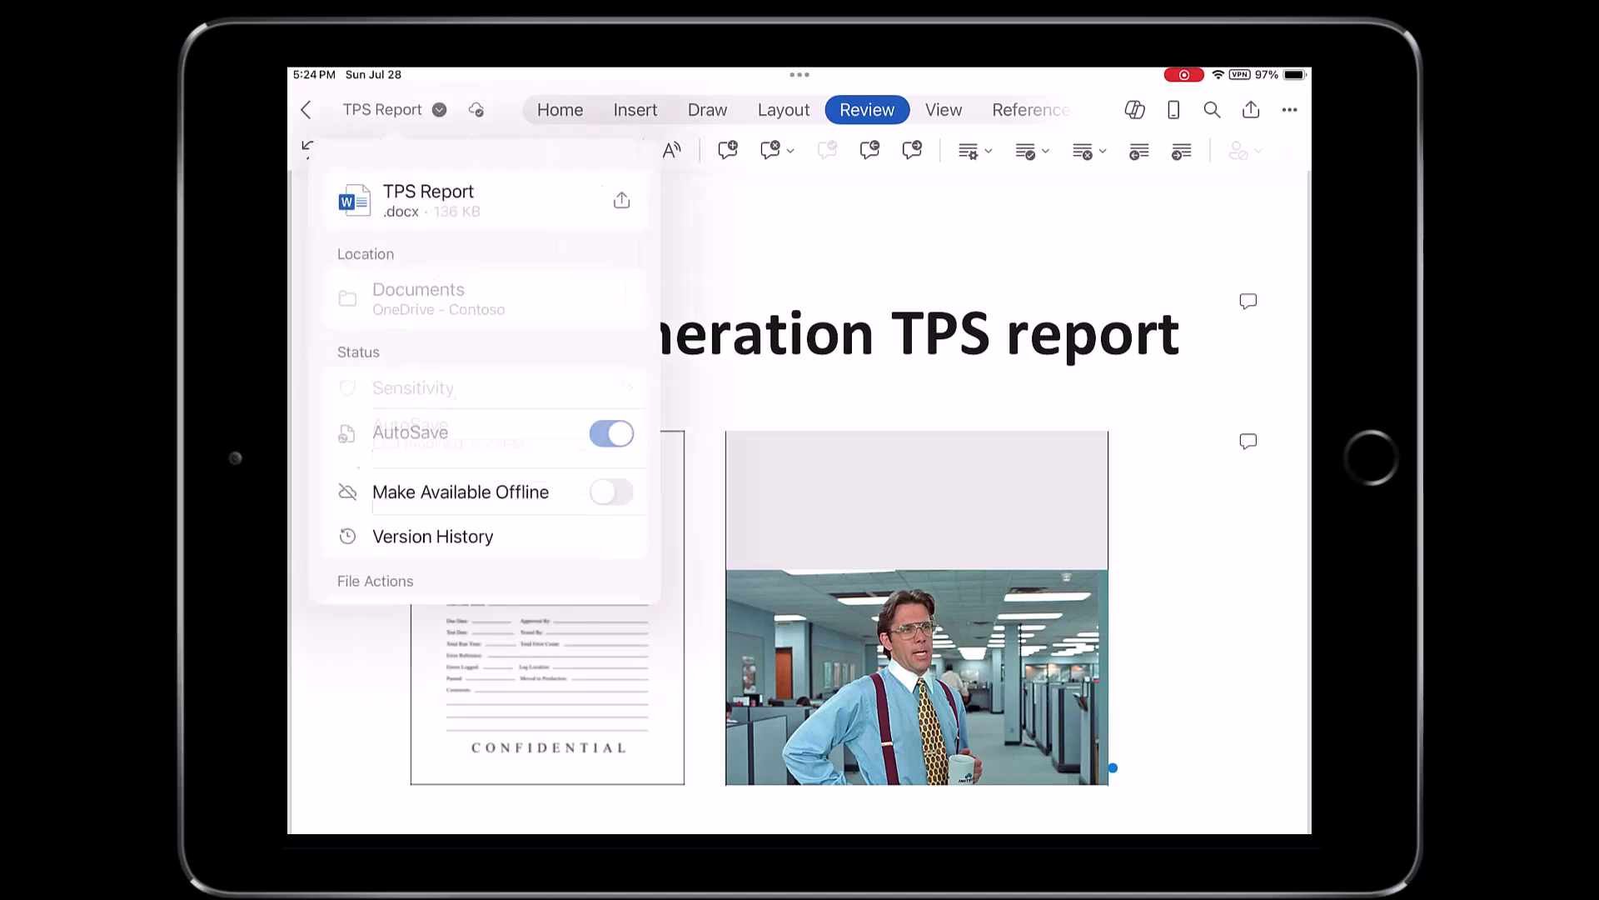
scroll(489, 395, down, 3)
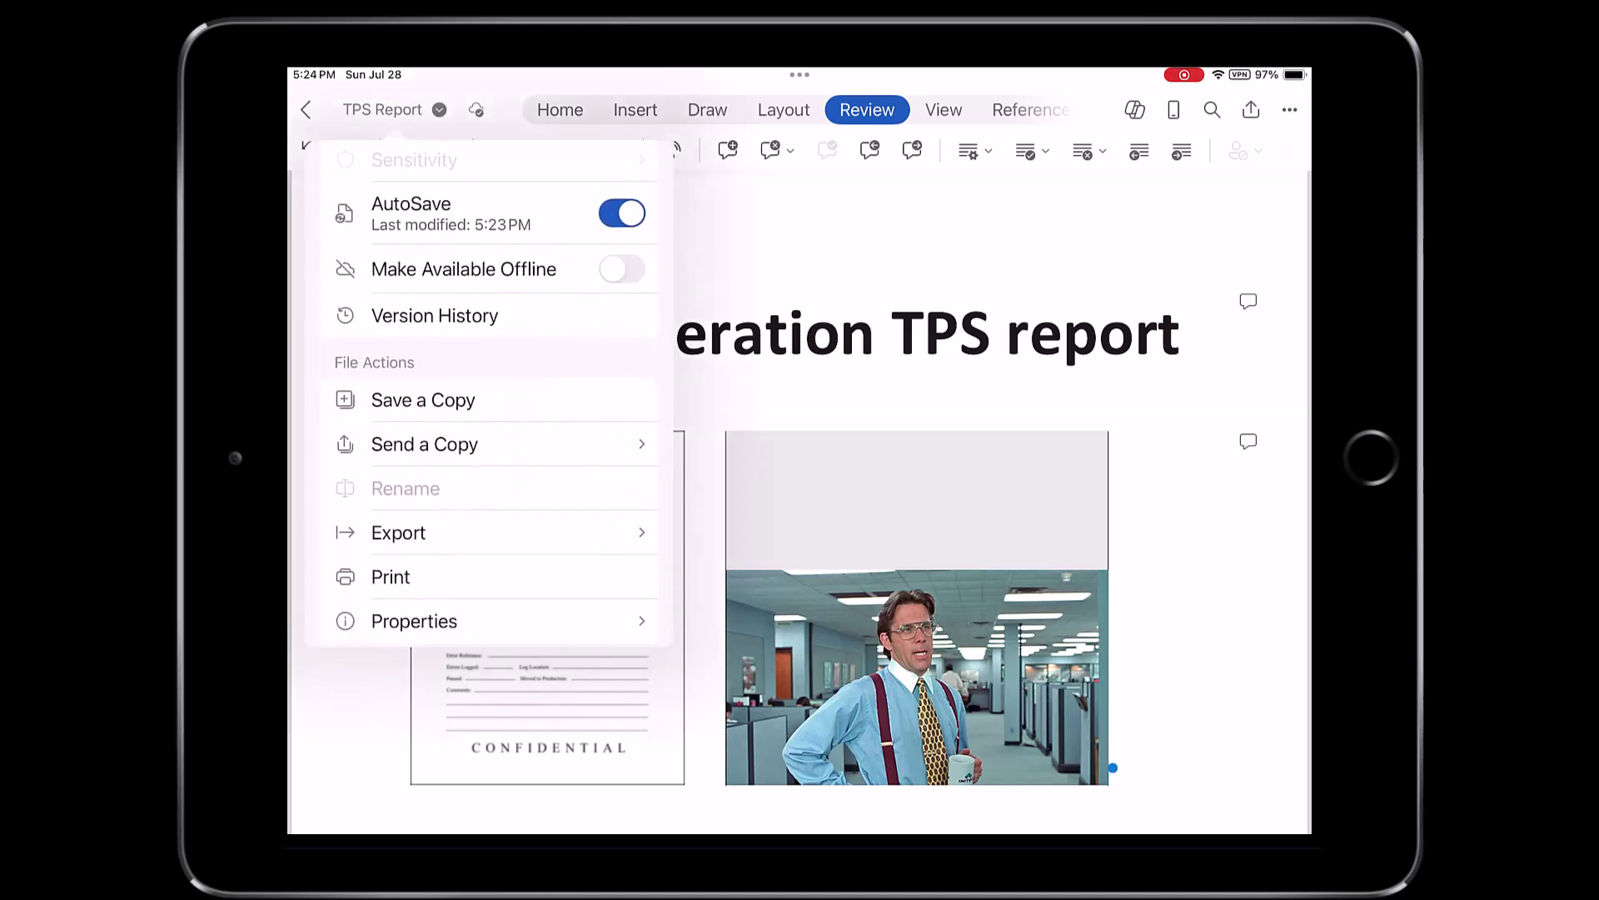
click(398, 532)
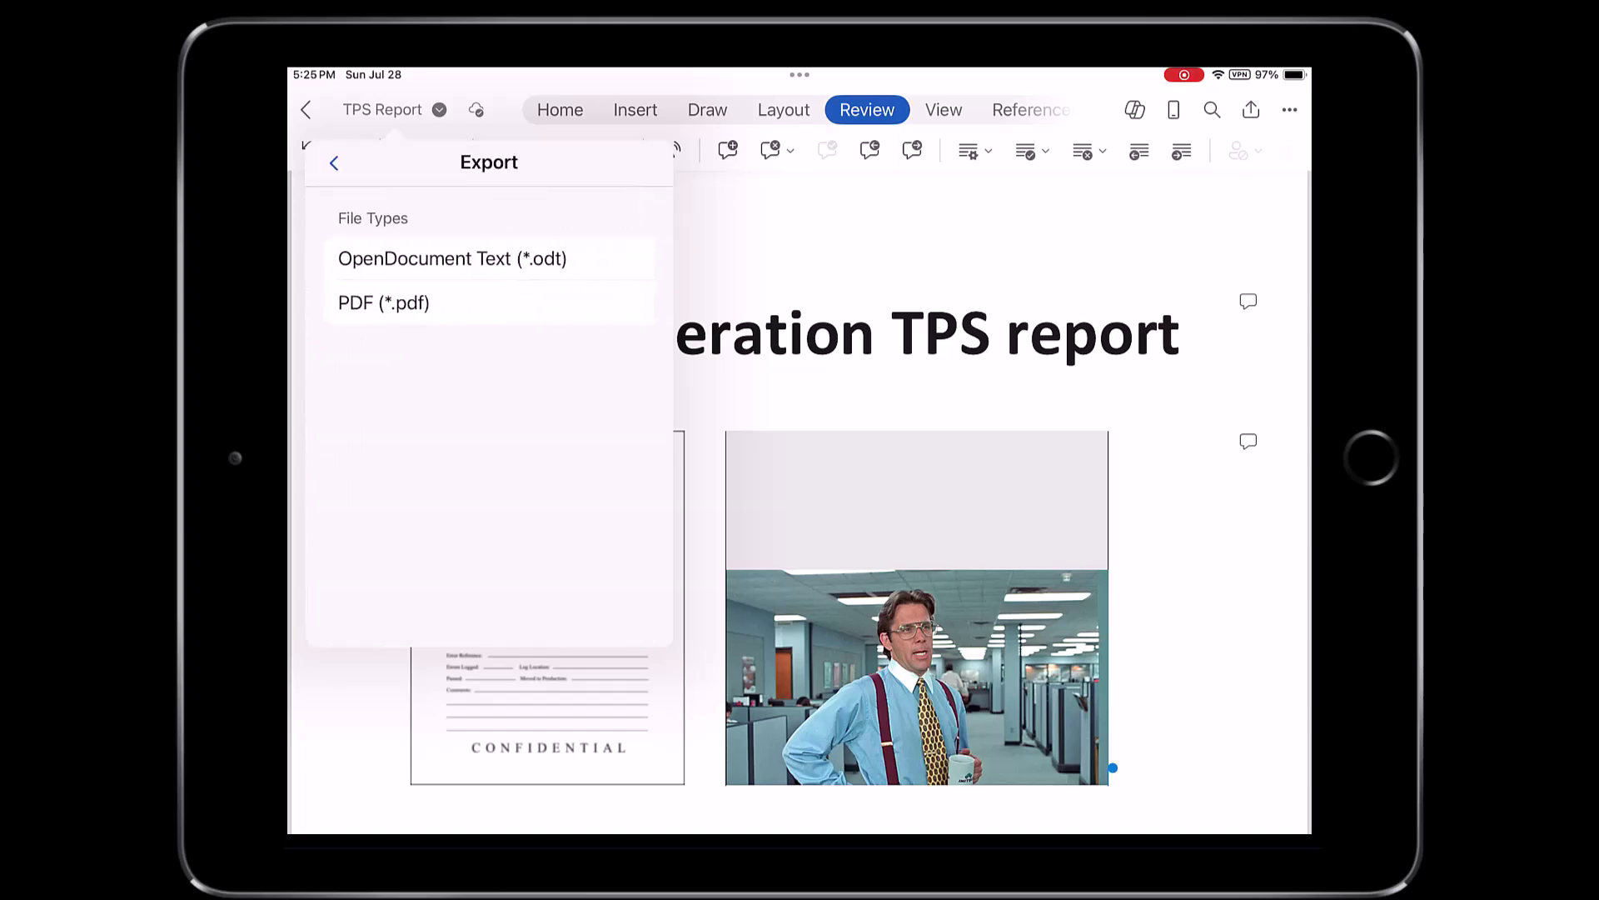
click(384, 302)
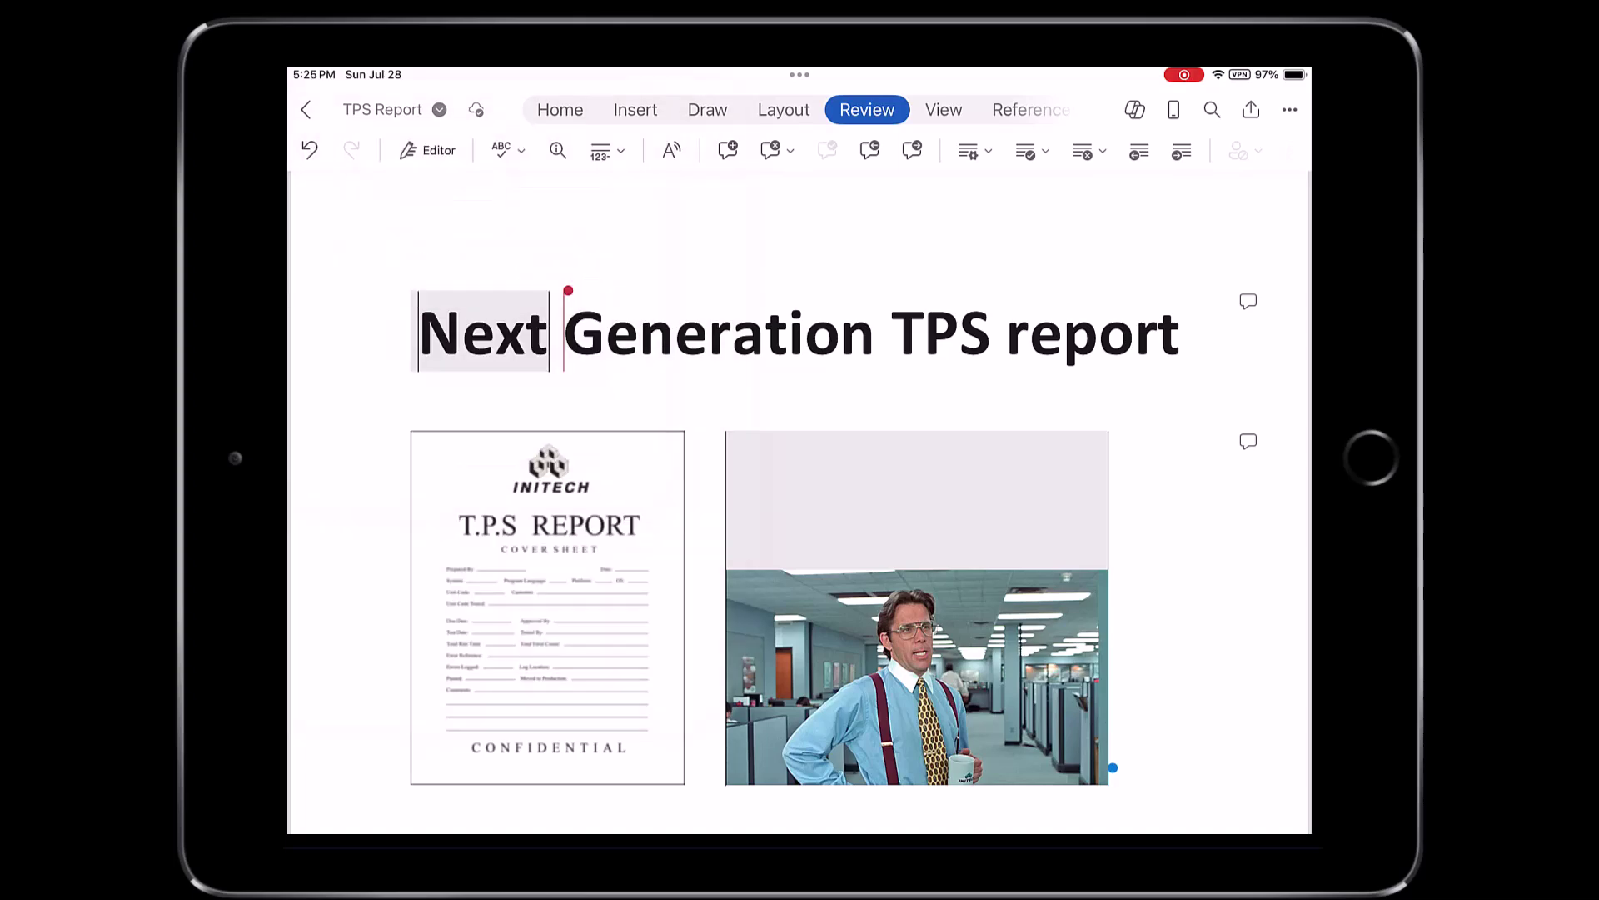
click(550, 382)
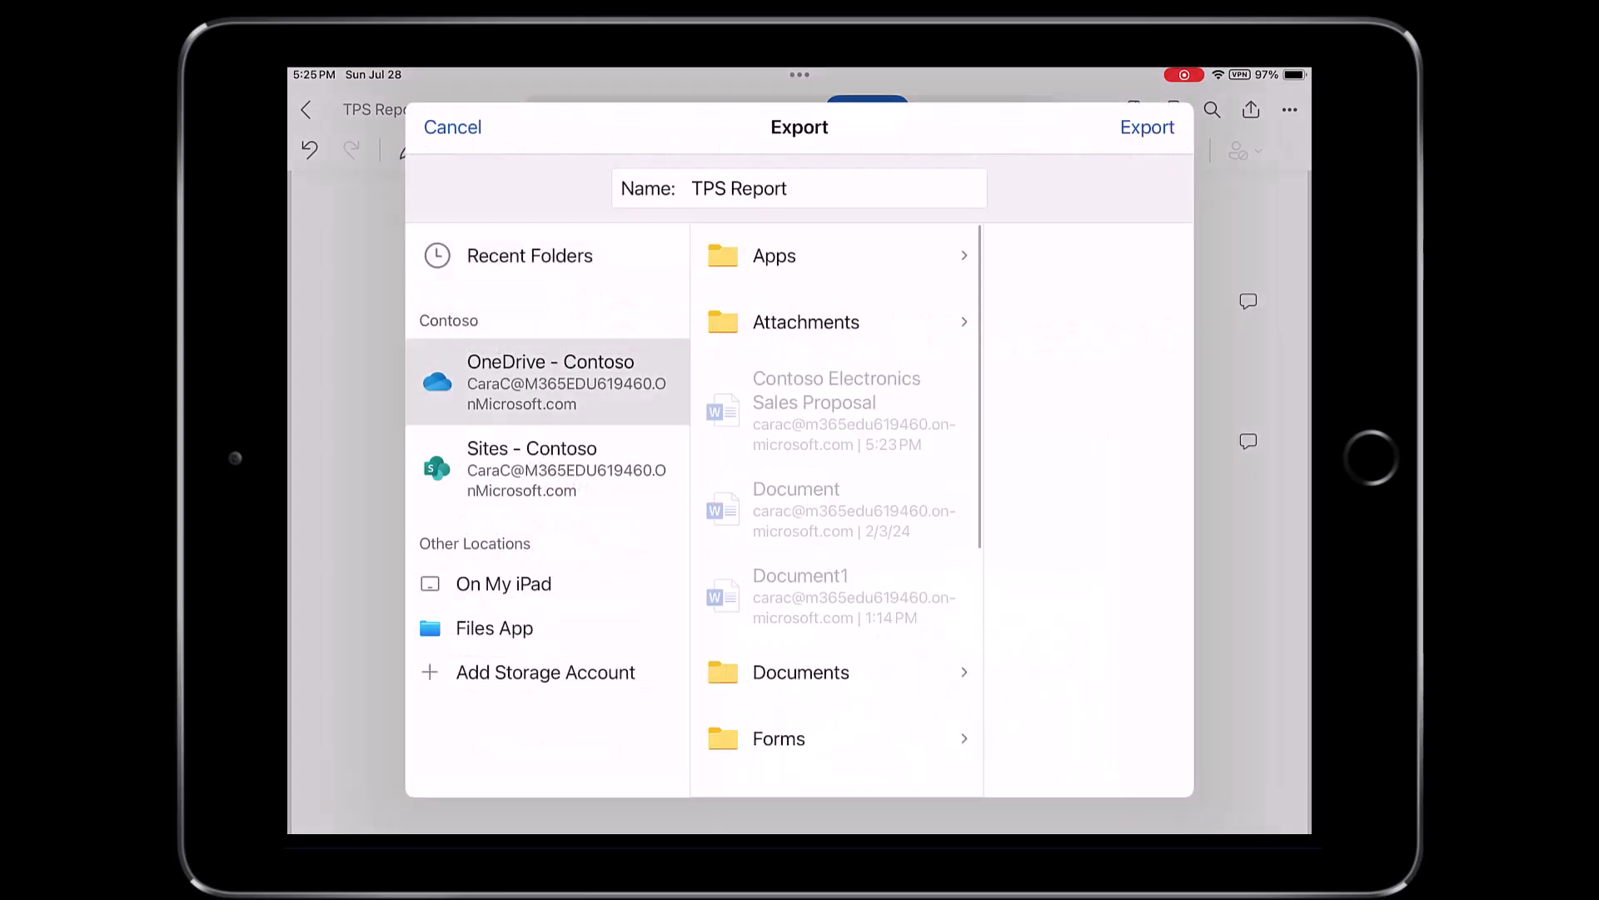
scroll(833, 500, down, 1)
click(799, 586)
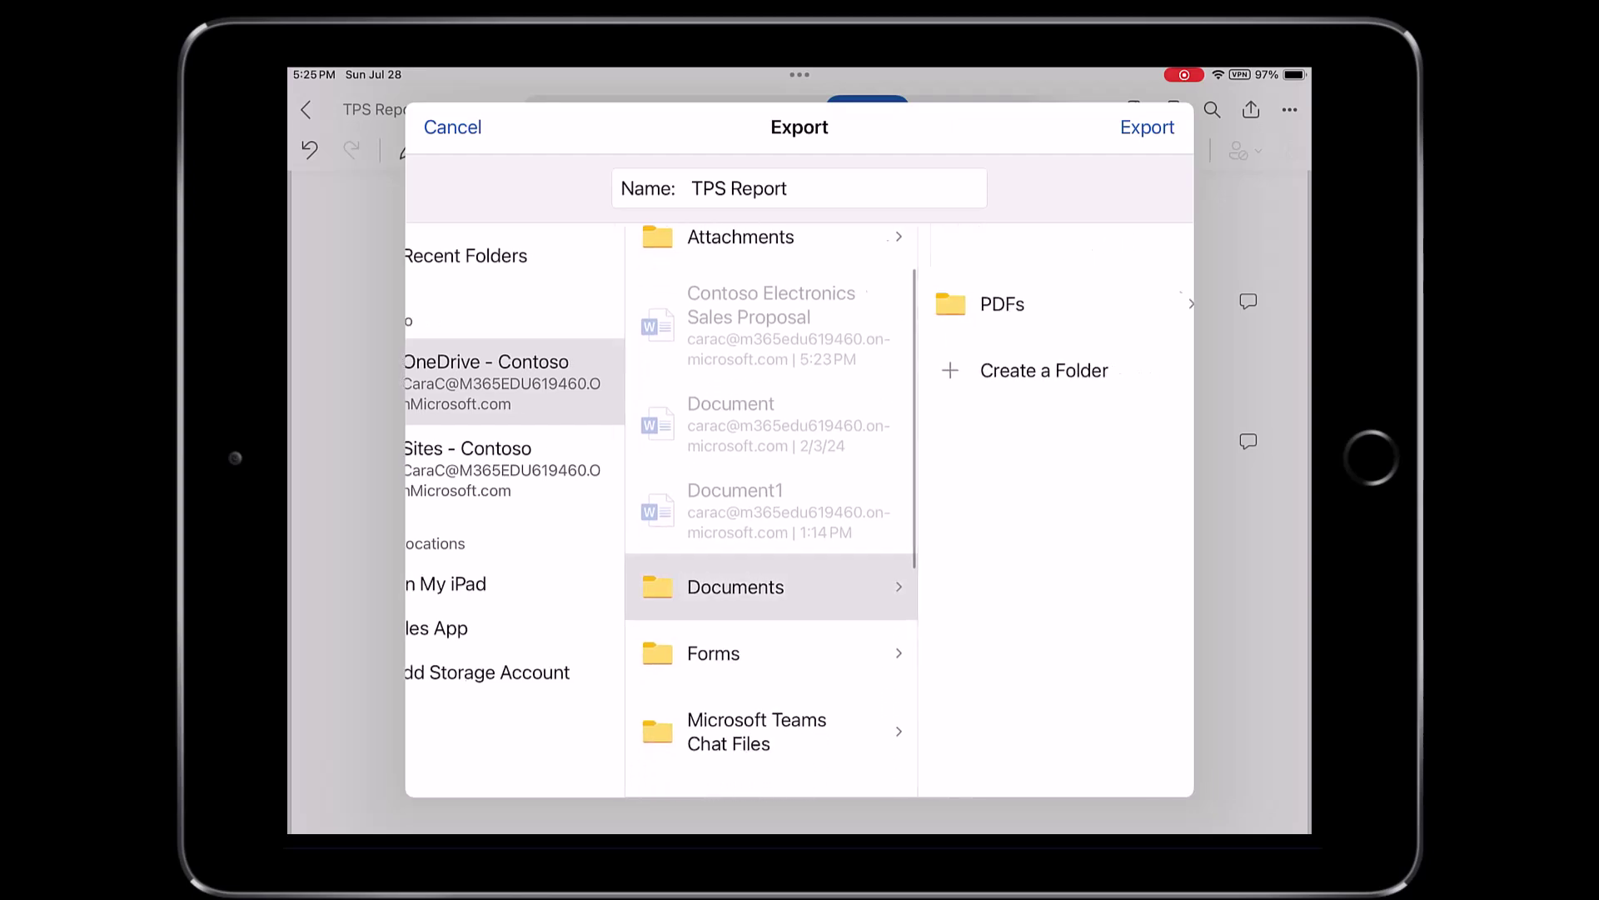
click(1002, 303)
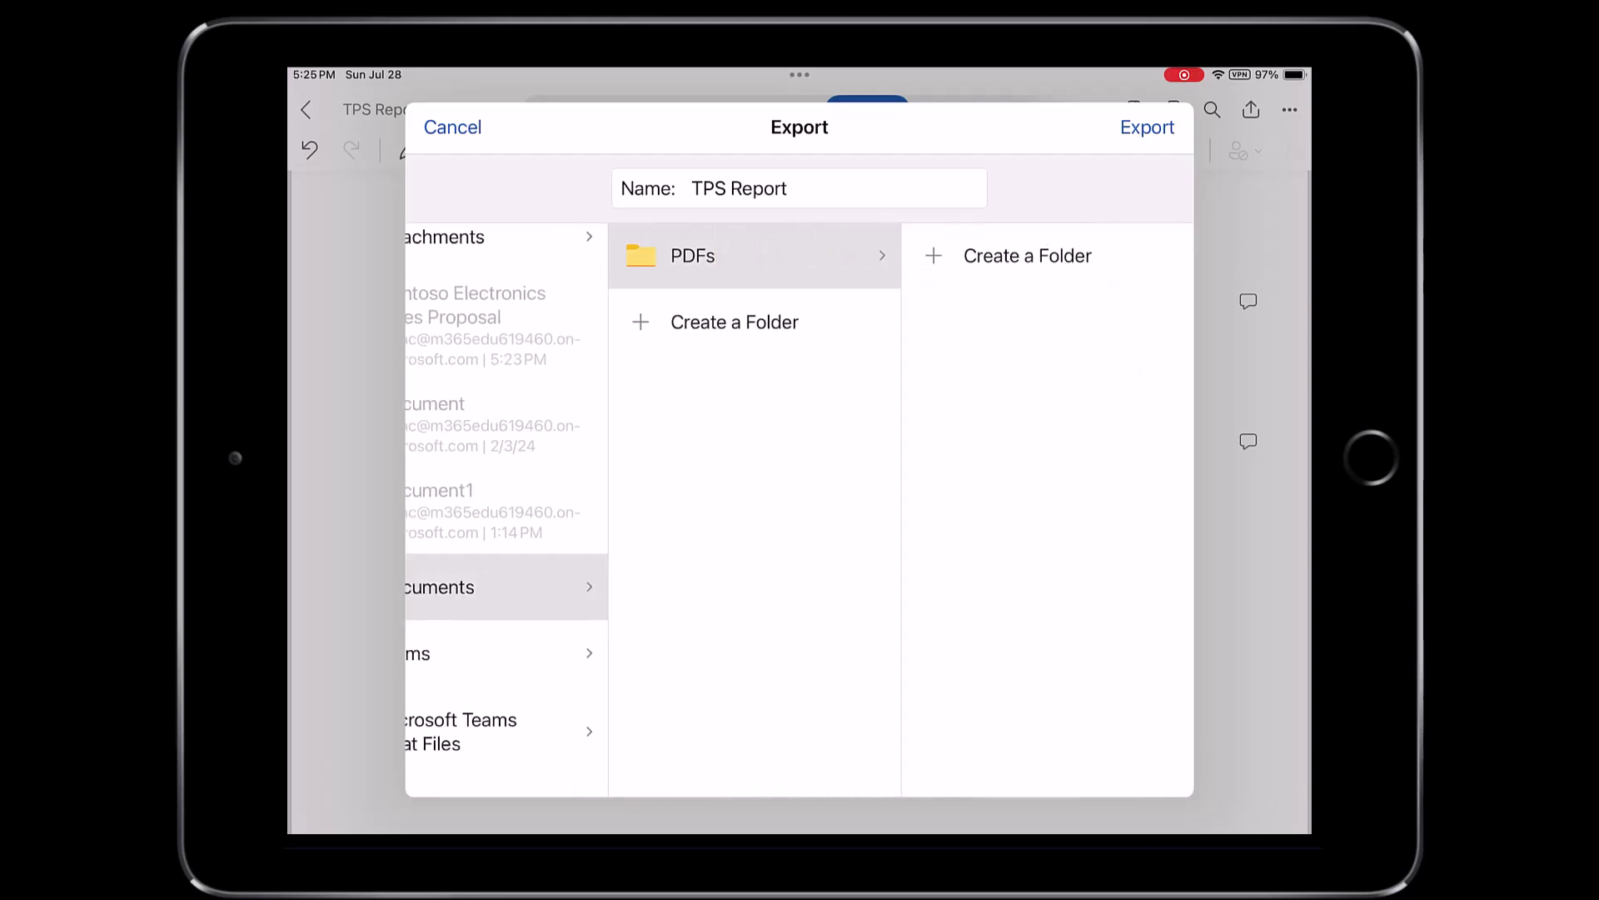
click(1147, 126)
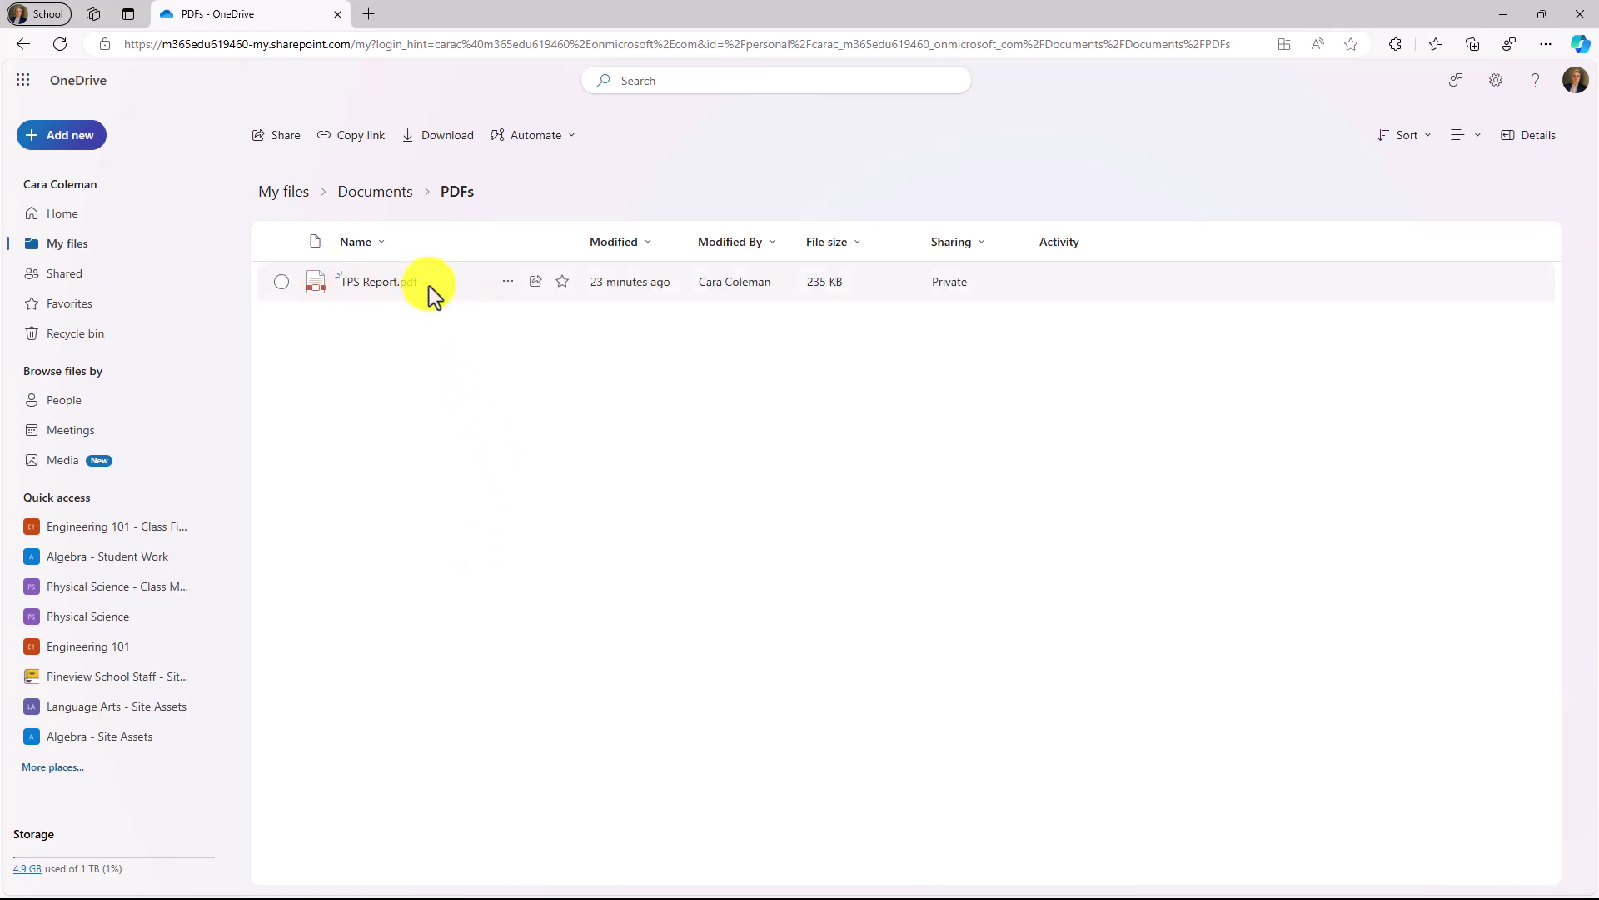
- Open TPS Report.pdf and scroll through its two pages to confirm no comments appear
click(369, 284)
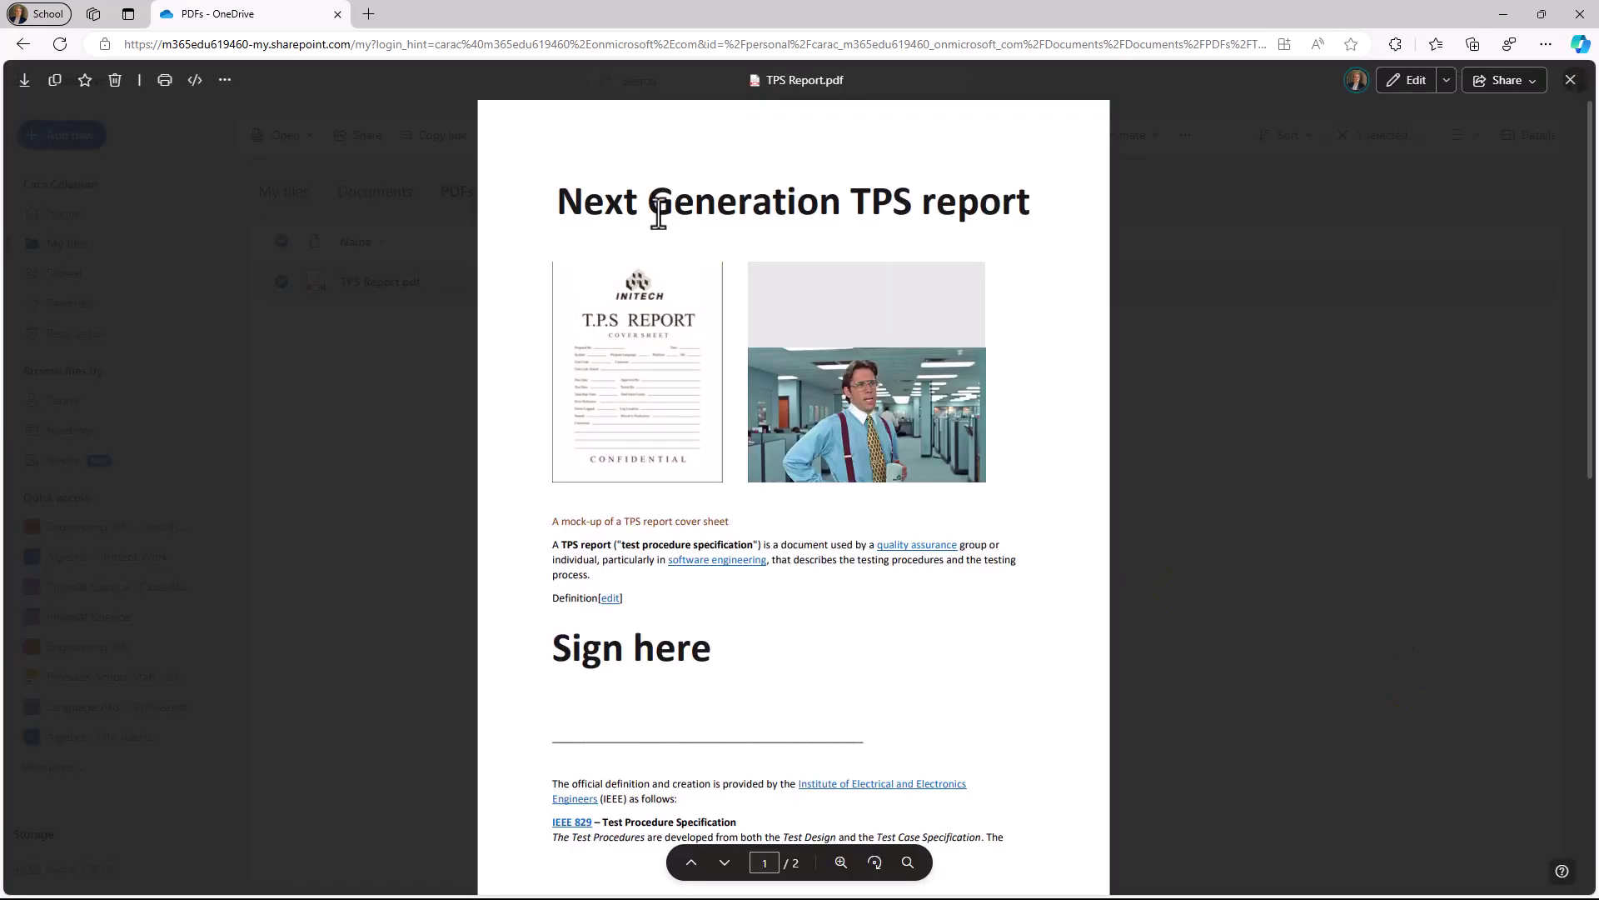
scroll(1081, 492, down, 6)
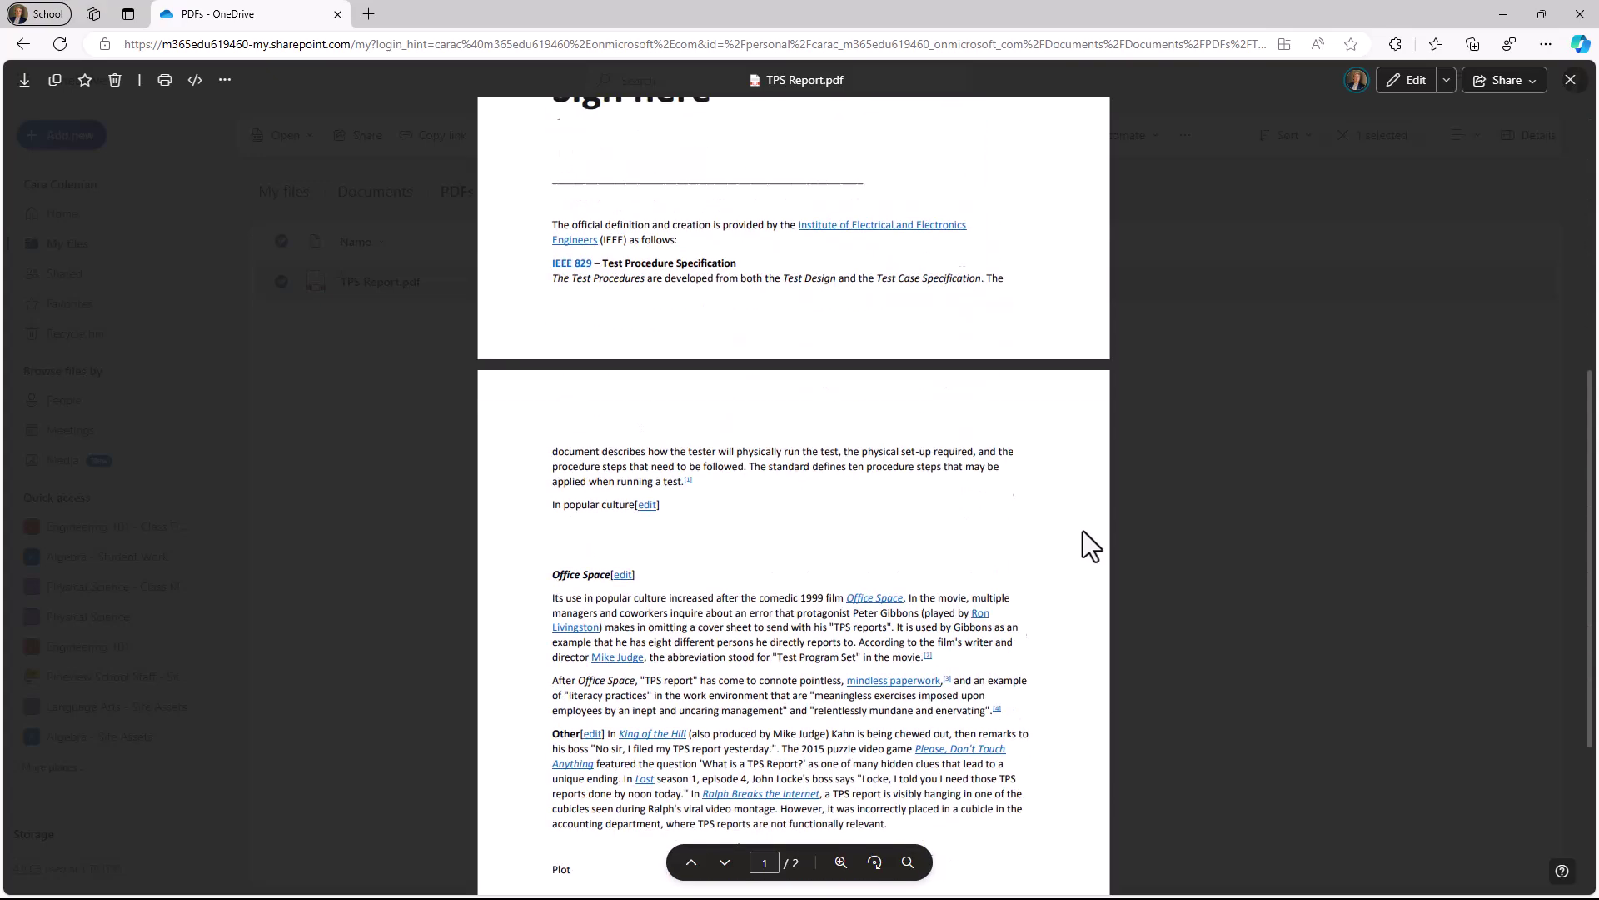
scroll(1083, 537, up, 7)
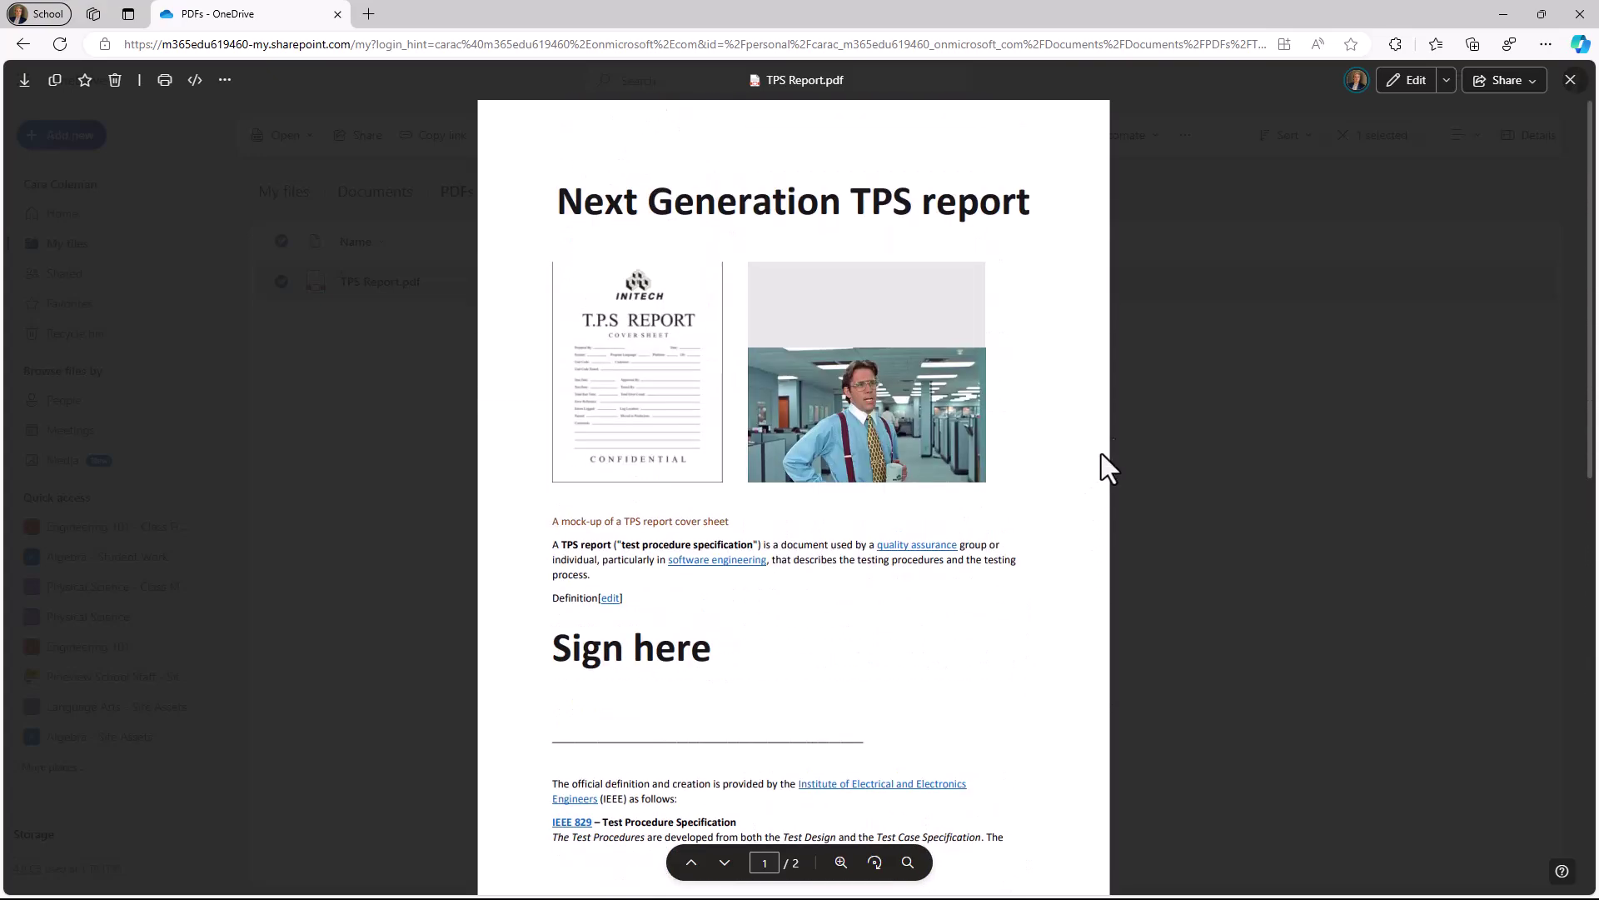